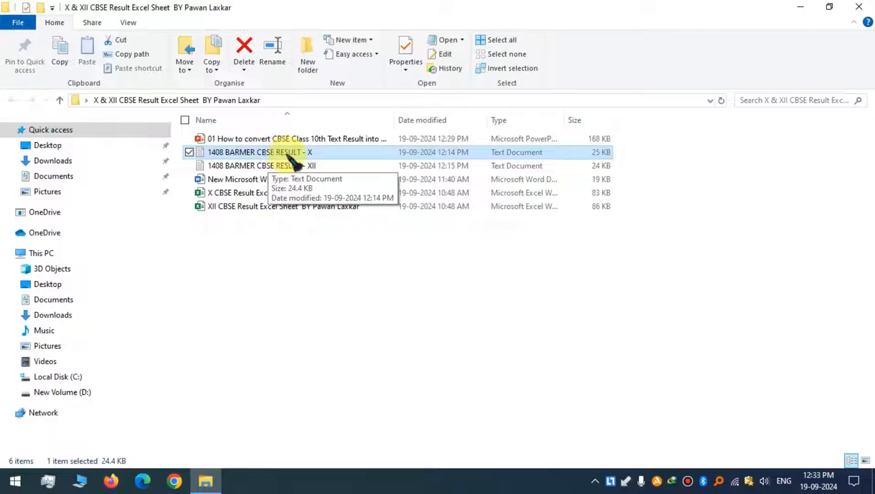
# Open the 1408 BARMER CBSE RESULT - X text file, maximized, and delete its first header block down to the school line.
pyautogui.doubleClick(289, 156)
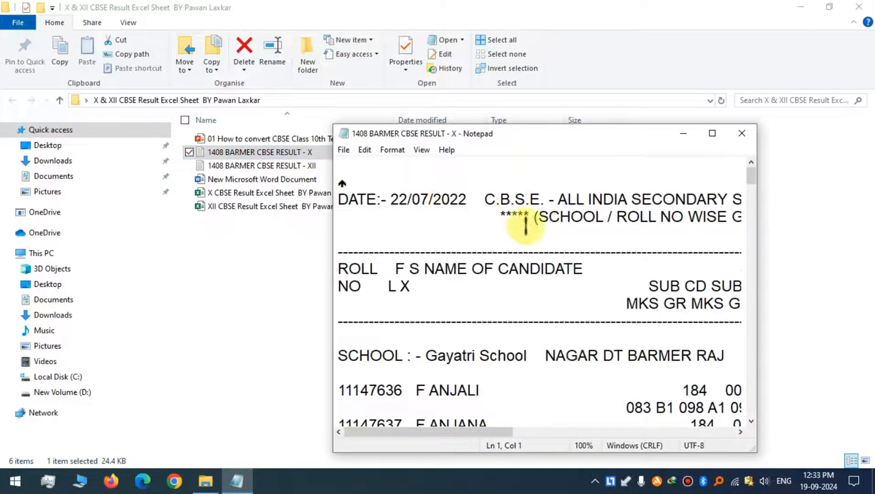
pyautogui.click(713, 134)
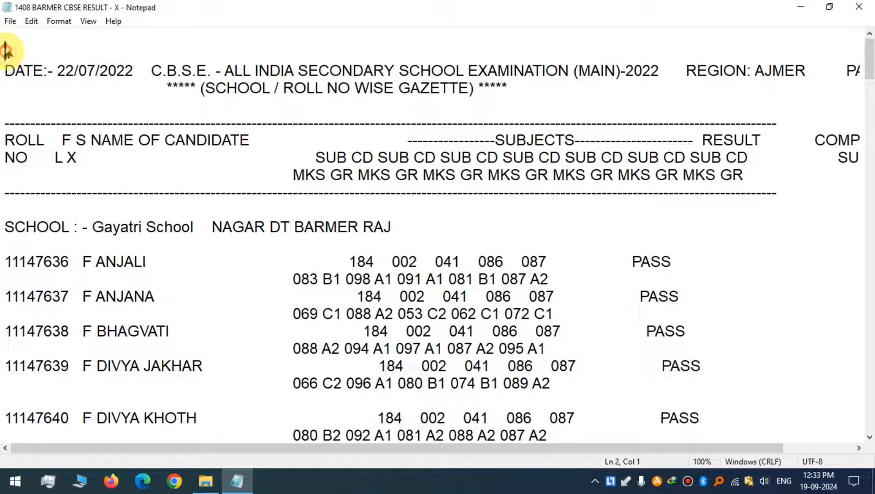
pyautogui.moveTo(7, 51); pyautogui.dragTo(393, 227)
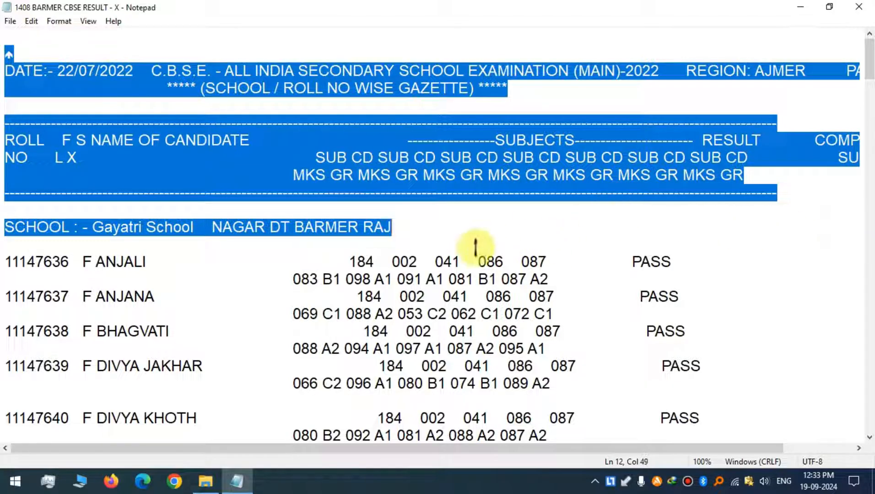
pyautogui.press('Delete')
pyautogui.scroll(-3, 131, 166)
pyautogui.scroll(-13, 125, 167)
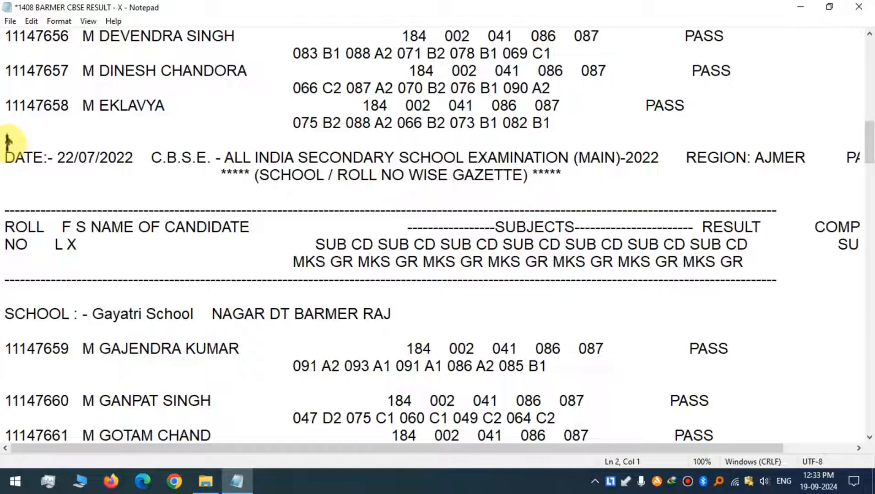
pyautogui.moveTo(8, 140); pyautogui.dragTo(390, 311)
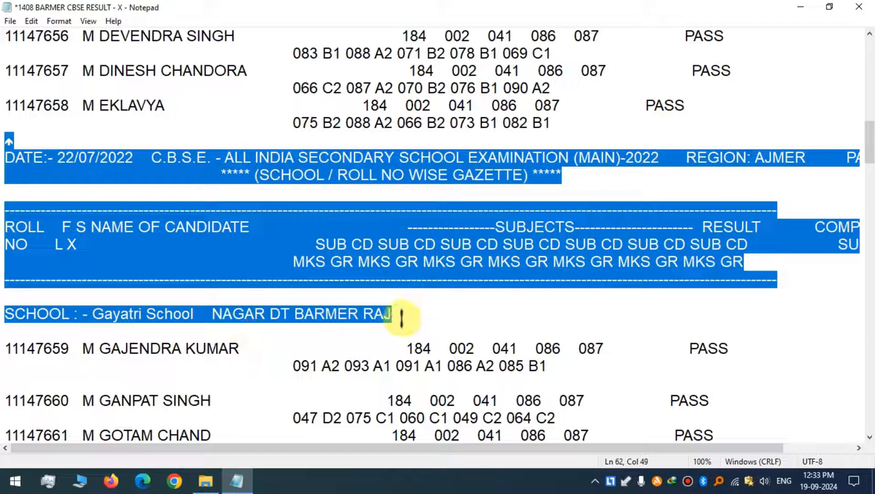
pyautogui.press('Delete')
pyautogui.scroll(-10, 151, 166)
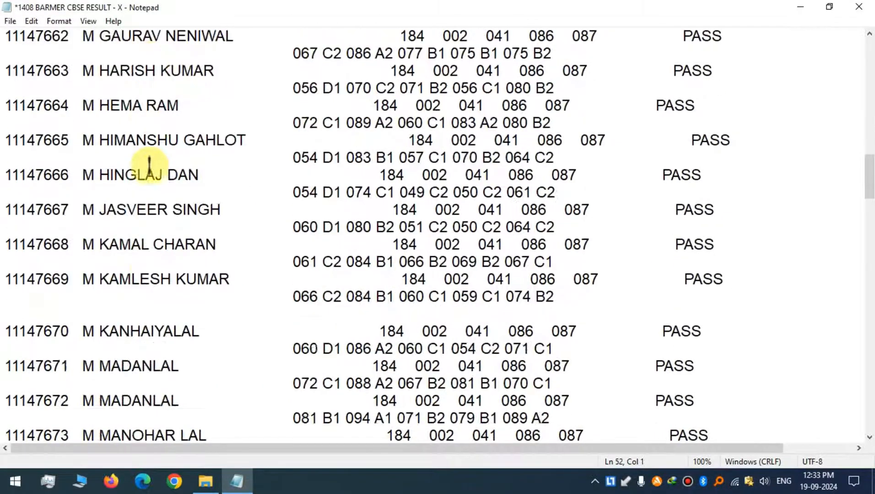
pyautogui.scroll(-8, 149, 167)
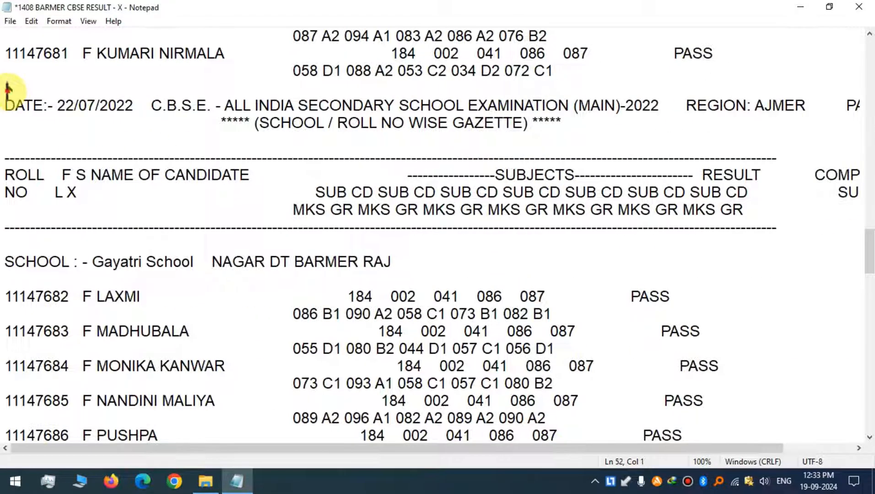
pyautogui.moveTo(8, 88); pyautogui.dragTo(394, 261)
pyautogui.press('Delete')
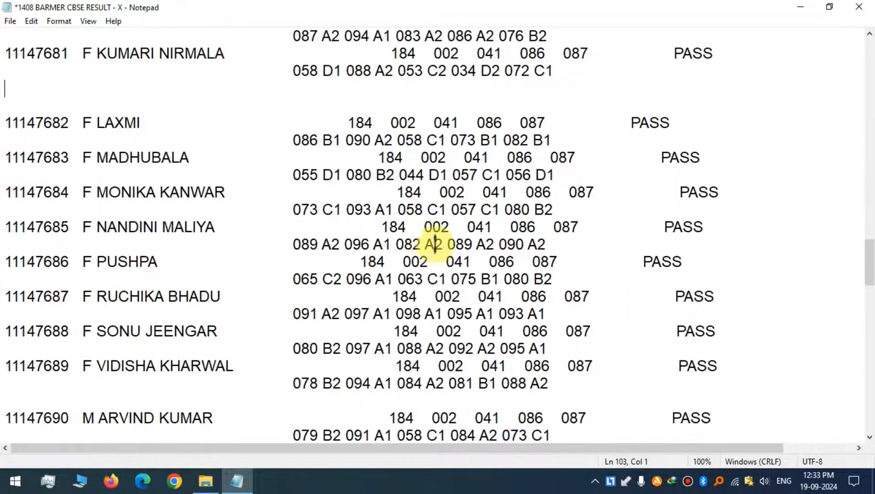
pyautogui.scroll(-10, 270, 239)
pyautogui.scroll(-3, 138, 210)
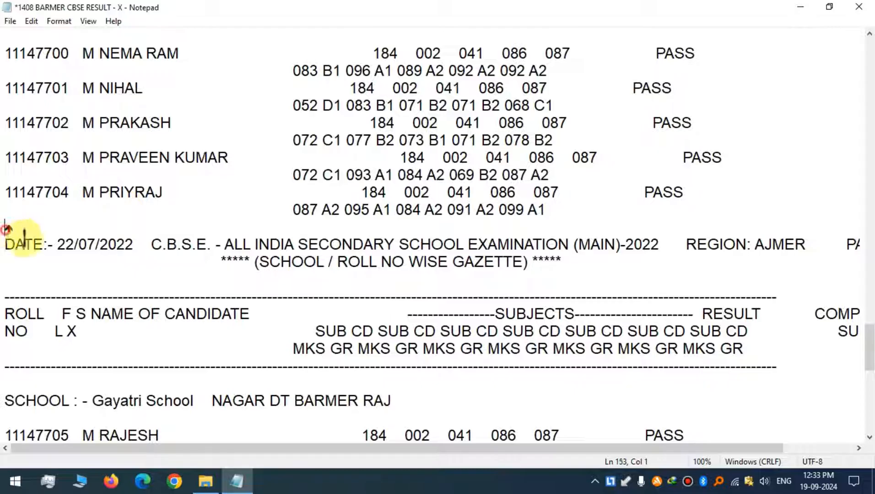
pyautogui.moveTo(10, 229); pyautogui.dragTo(390, 392)
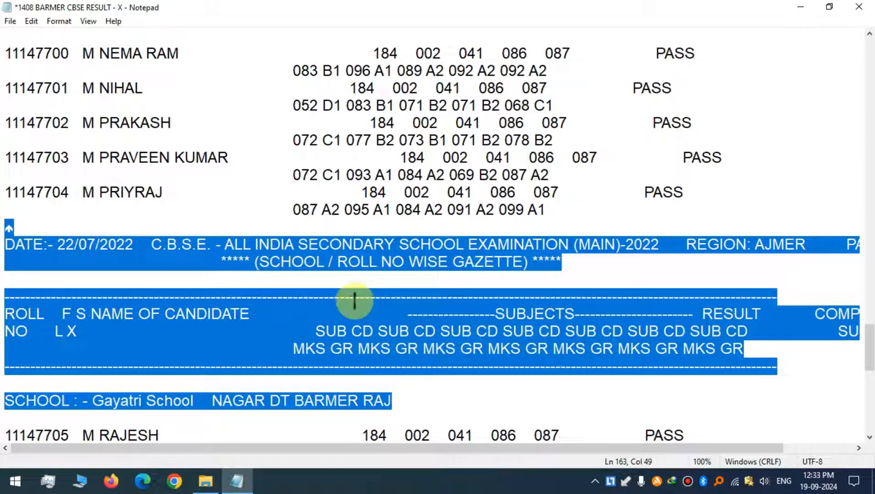
pyautogui.press('Delete')
# Delete the total candidates summary line at the end of the file.
pyautogui.scroll(-8, 279, 283)
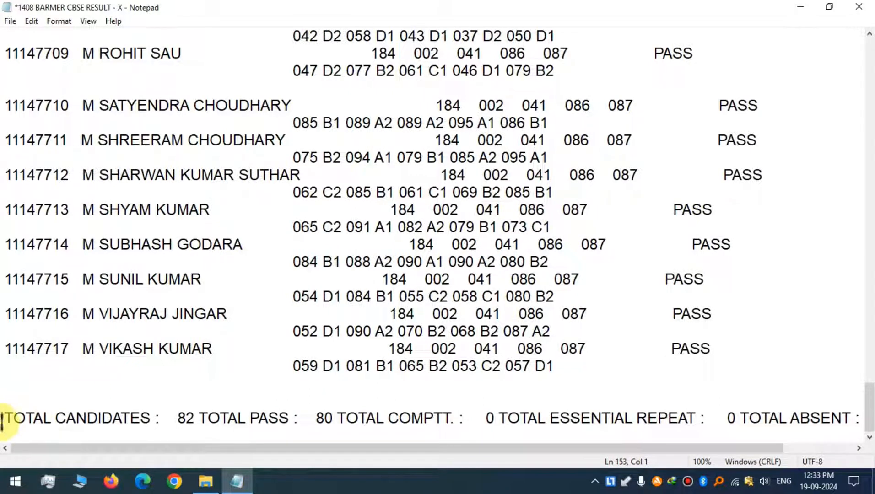
pyautogui.moveTo(2, 418); pyautogui.dragTo(868, 419)
pyautogui.press('BackSpace')
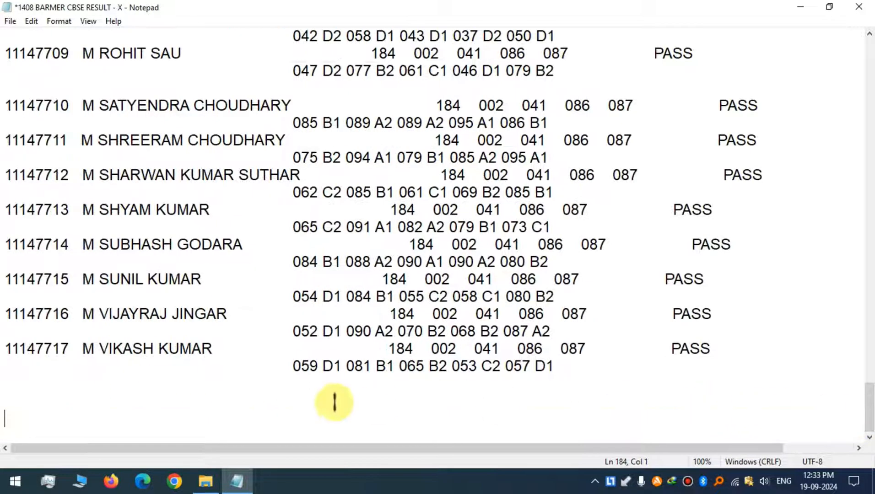
# Save the edited text file.
pyautogui.scroll(20, 233, 370)
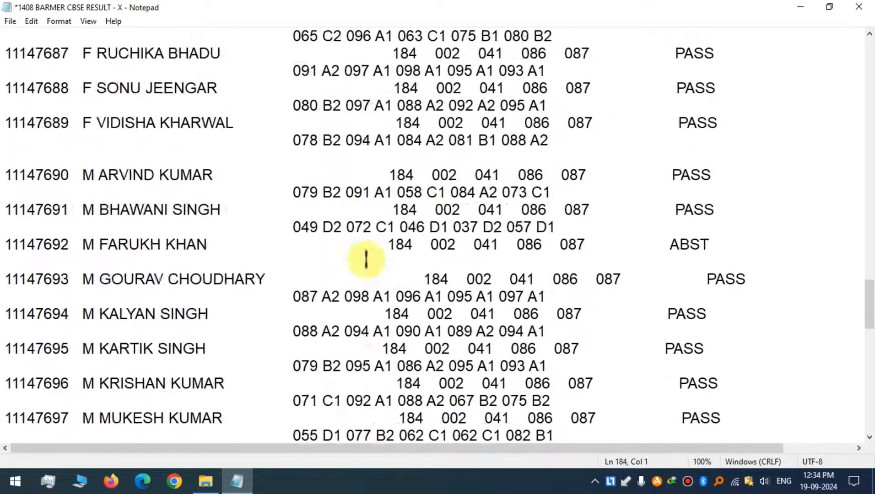
pyautogui.scroll(16, 366, 259)
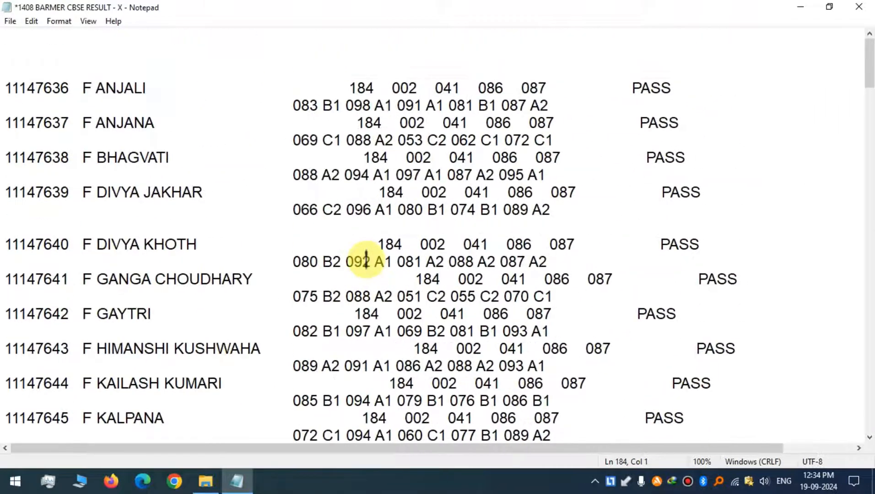
pyautogui.click(10, 21)
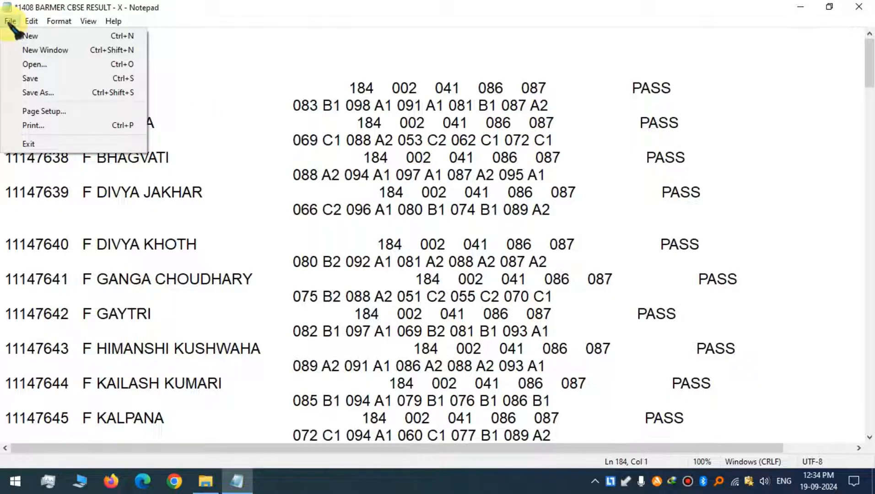
pyautogui.click(43, 79)
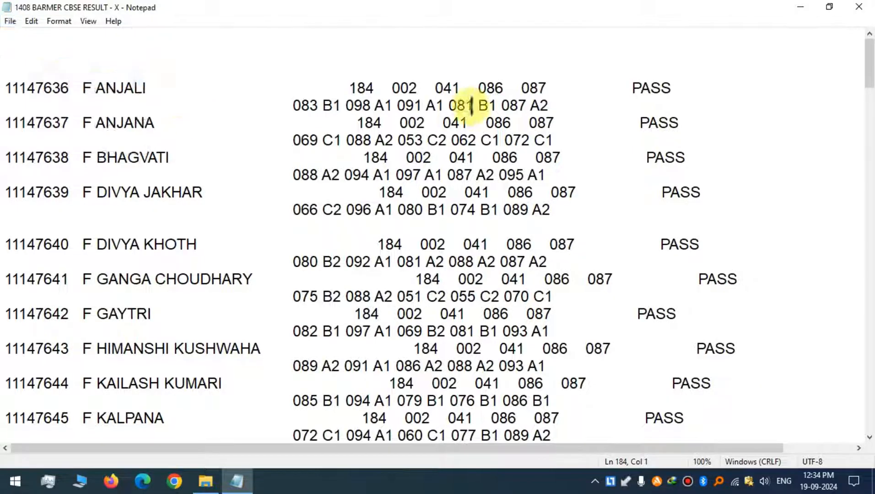
# Close Notepad and launch Excel from the Start menu.
pyautogui.click(859, 7)
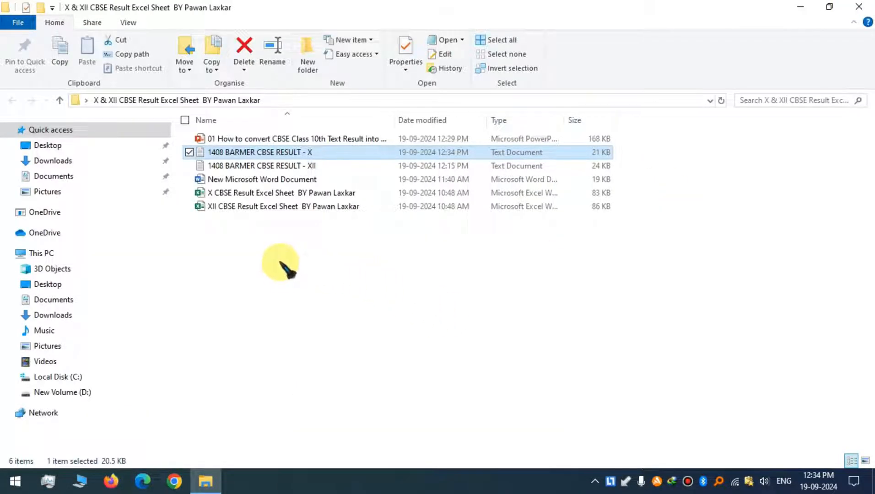
pyautogui.click(16, 480)
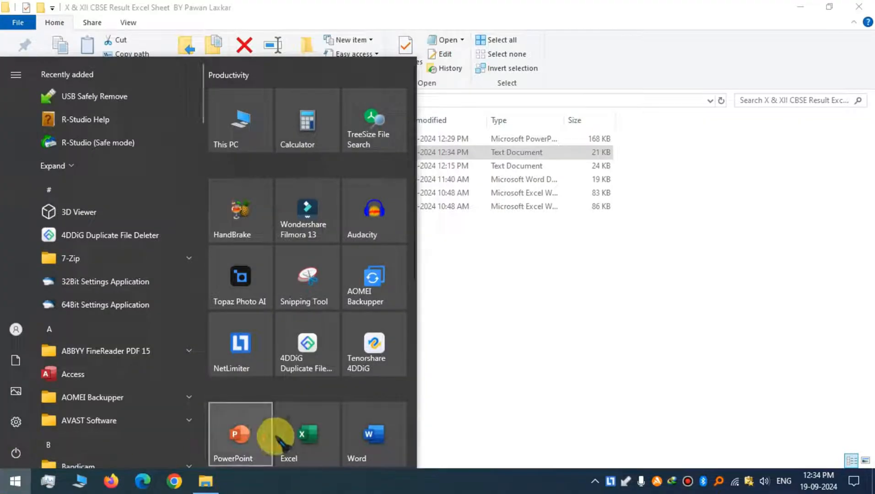
pyautogui.click(312, 428)
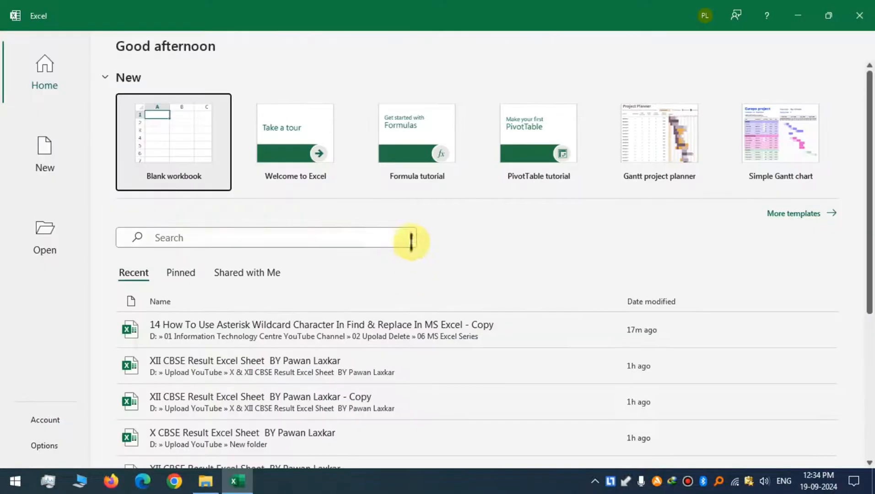
# Browse to the X & XII CBSE Result Excel Sheet BY Pawan Laxkar folder on the Desktop in the Open dialog.
pyautogui.click(45, 235)
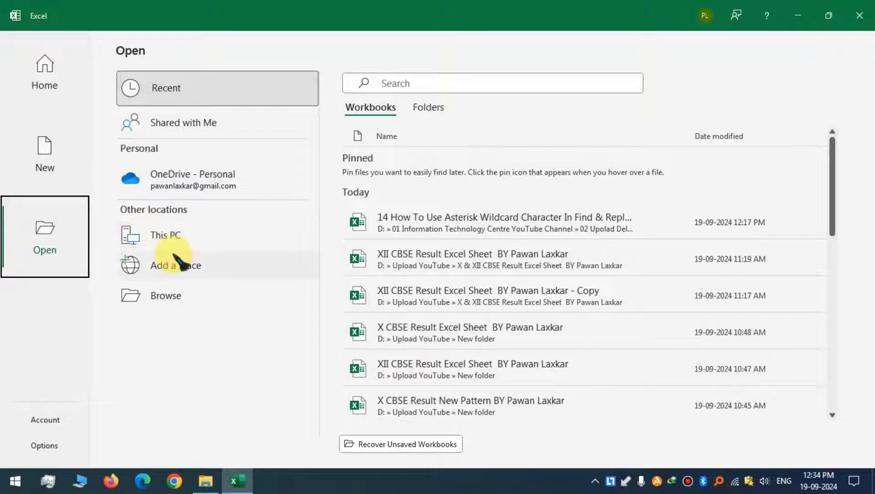
pyautogui.click(188, 237)
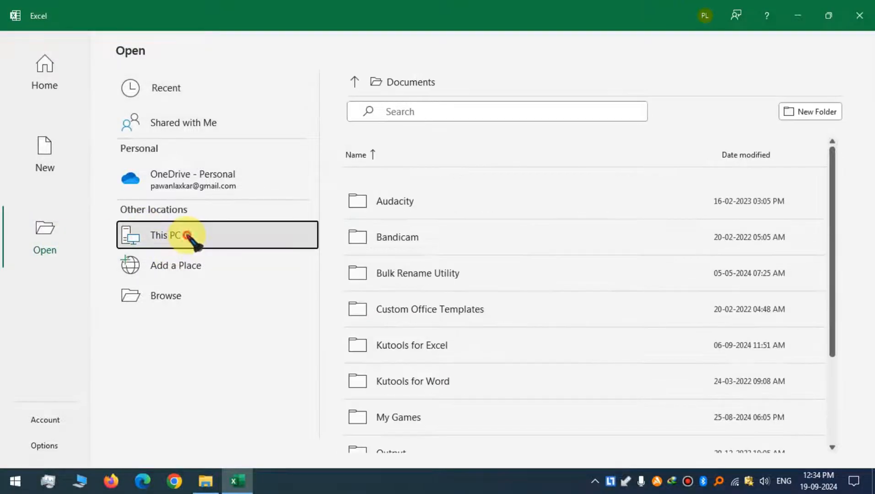
pyautogui.click(189, 236)
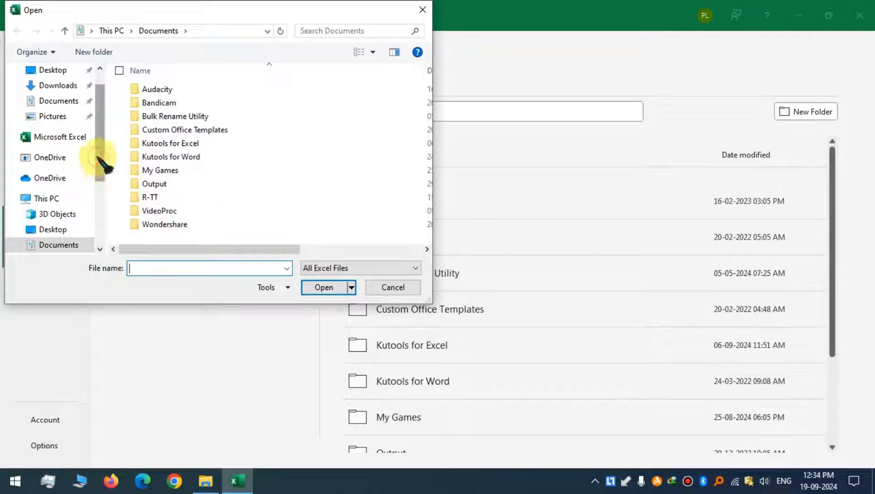
pyautogui.moveTo(98, 157); pyautogui.dragTo(94, 131)
pyautogui.click(64, 96)
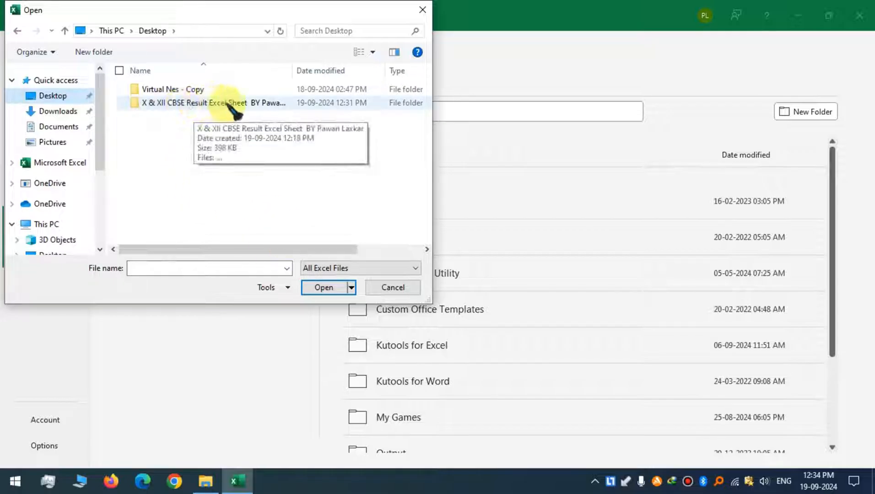
pyautogui.doubleClick(292, 69)
pyautogui.doubleClick(260, 102)
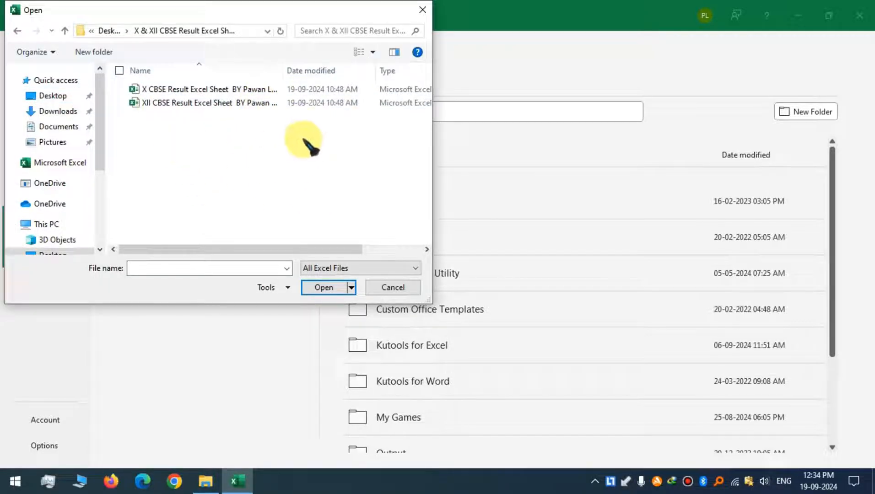
pyautogui.doubleClick(283, 68)
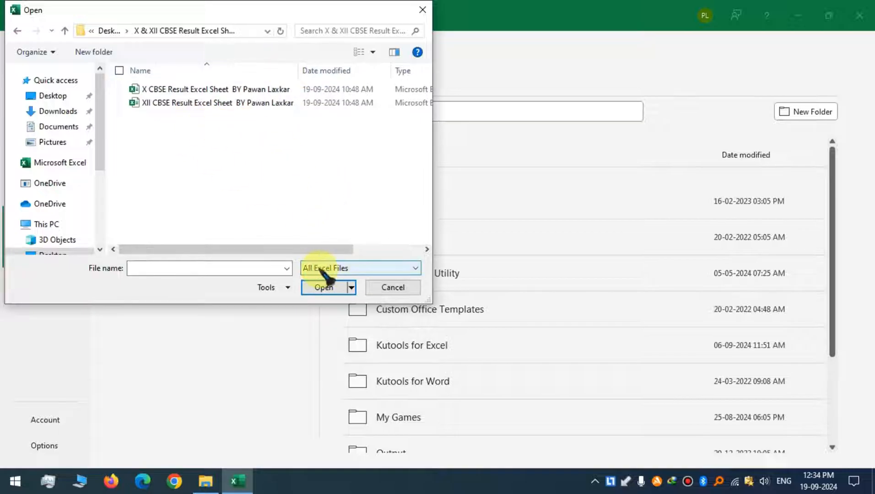
# Switch the file type filter to All Files and open 1408 BARMER CBSE RESULT - X.
pyautogui.click(354, 270)
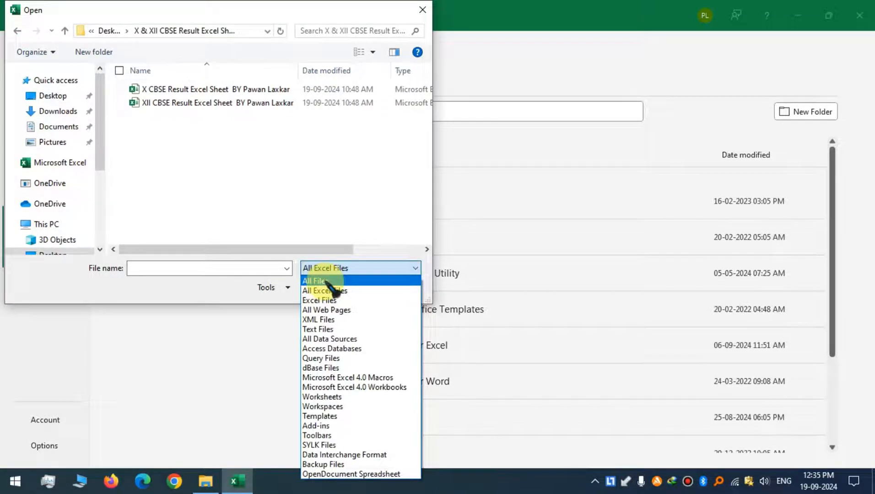
pyautogui.click(326, 282)
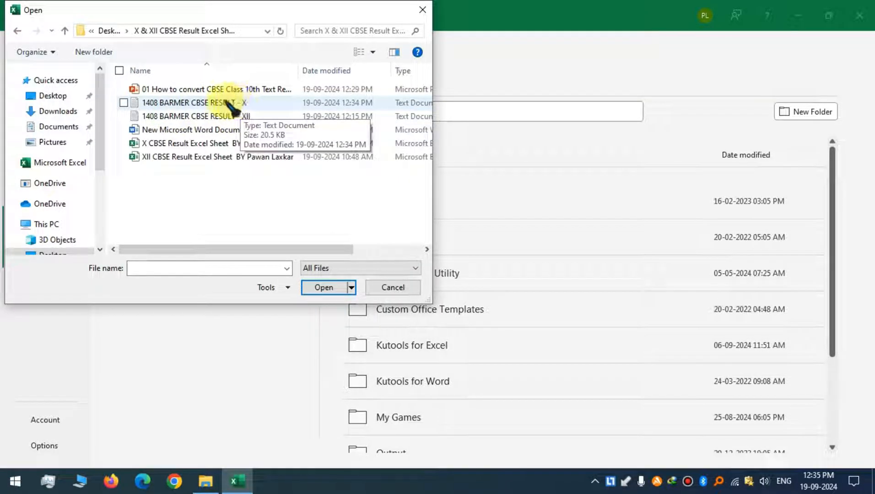
pyautogui.click(223, 109)
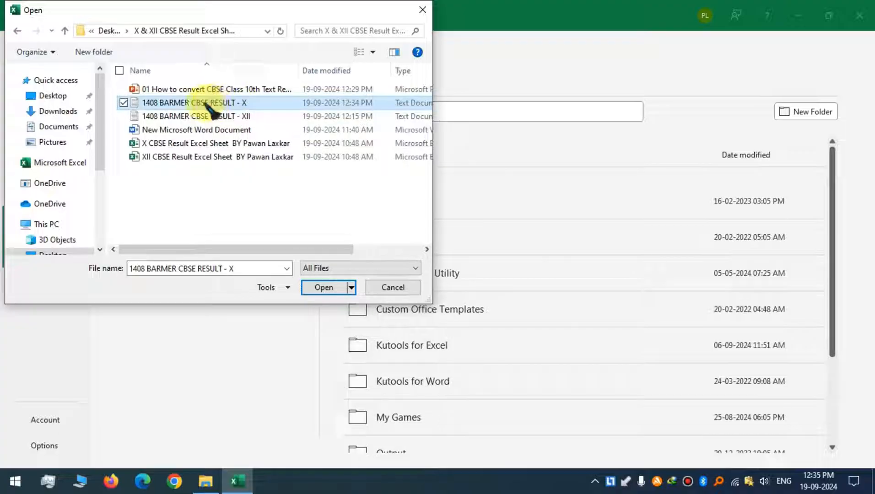
pyautogui.click(324, 288)
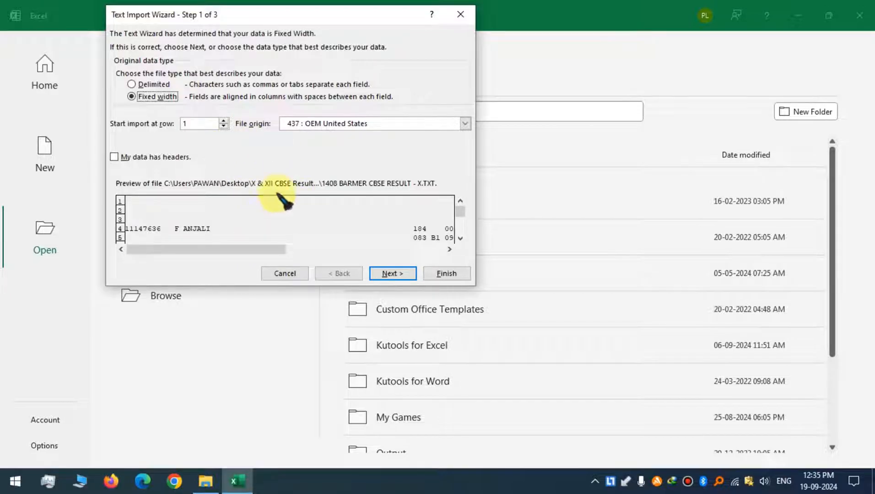
# Keep the Fixed width data type and the default column breaks in the Text Import Wizard.
pyautogui.click(393, 274)
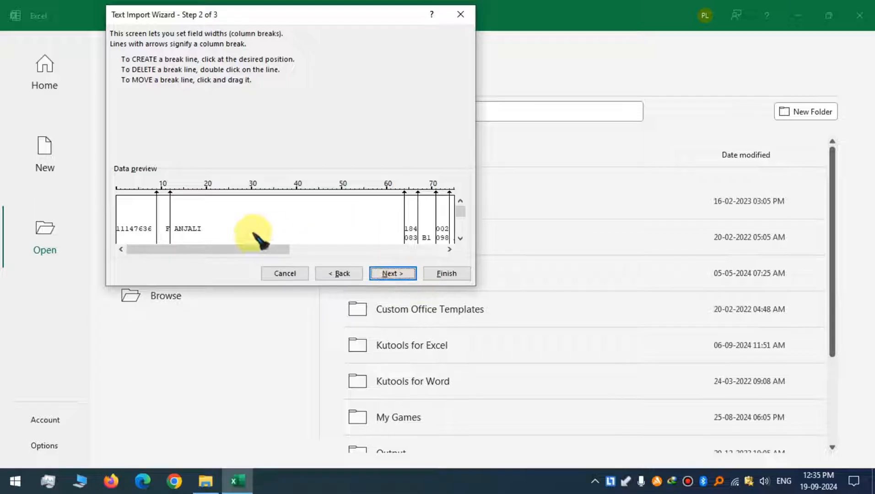
pyautogui.moveTo(246, 250); pyautogui.dragTo(444, 234)
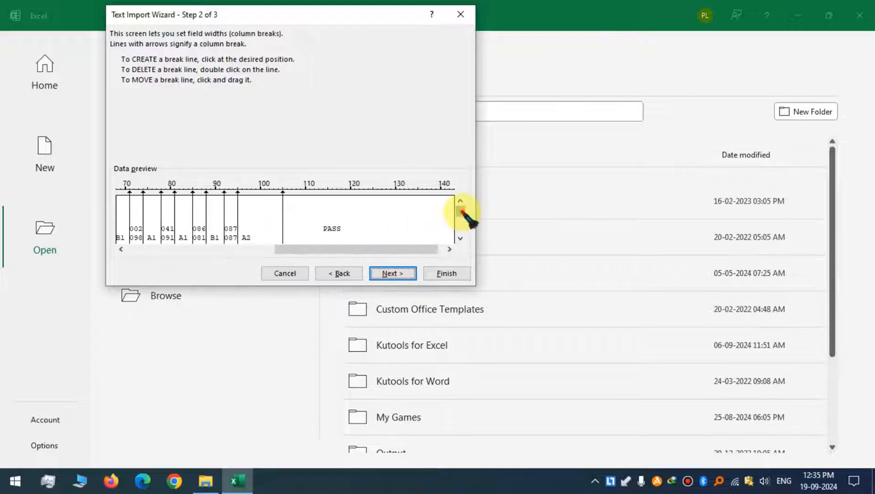
pyautogui.click(398, 273)
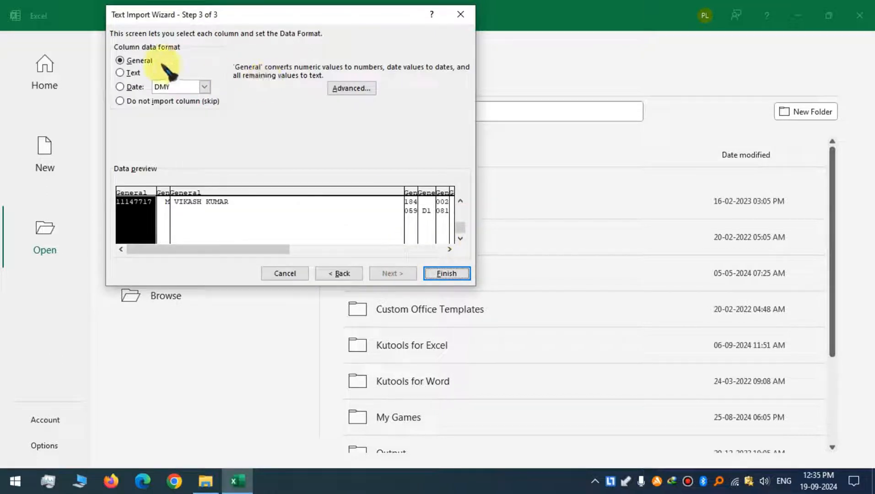
# Set the first column's format to Text, finish the import, and decline converting leading zeros.
pyautogui.click(122, 73)
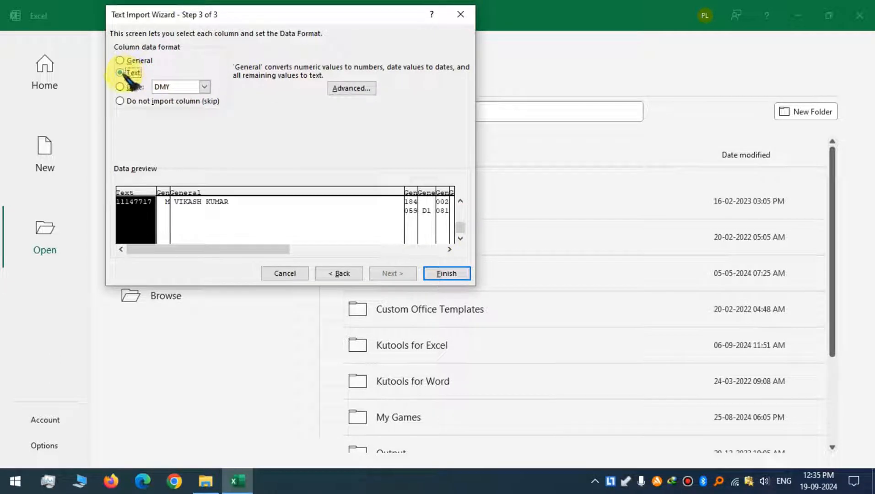
pyautogui.click(453, 273)
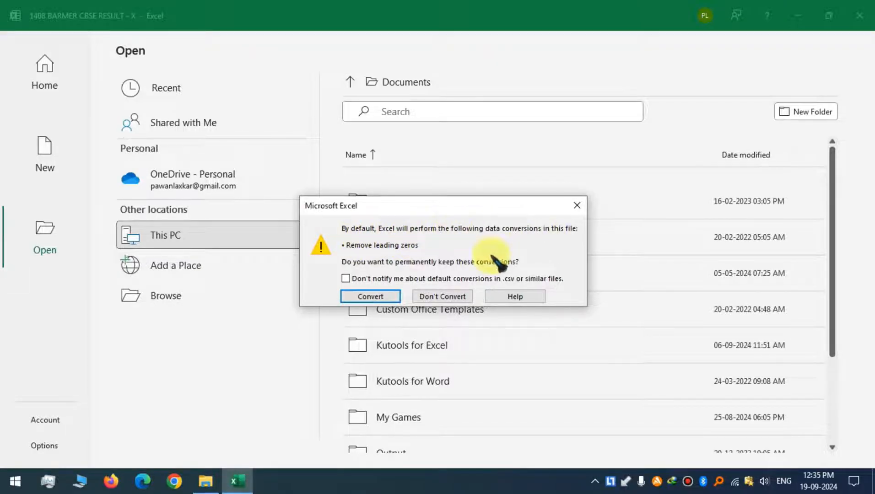
pyautogui.click(443, 297)
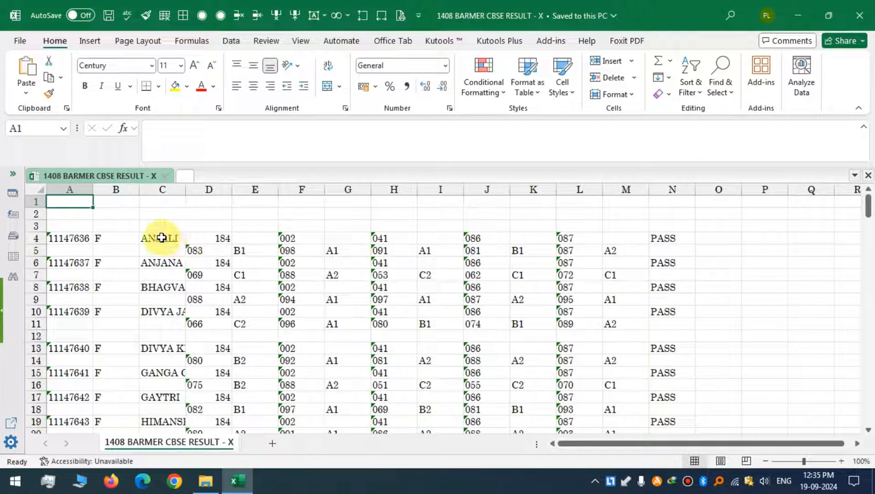
# Select the entire sheet and autofit all row heights and column widths.
pyautogui.click(87, 226)
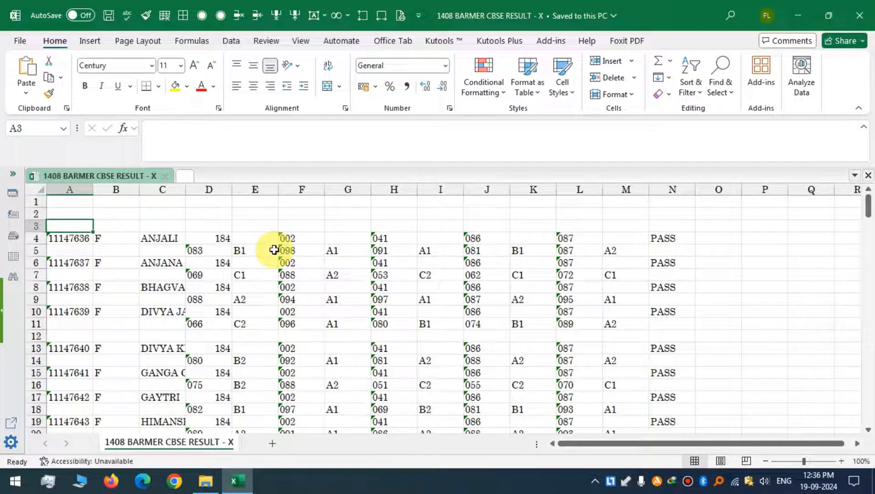
pyautogui.hotkey('ctrl', 'a')
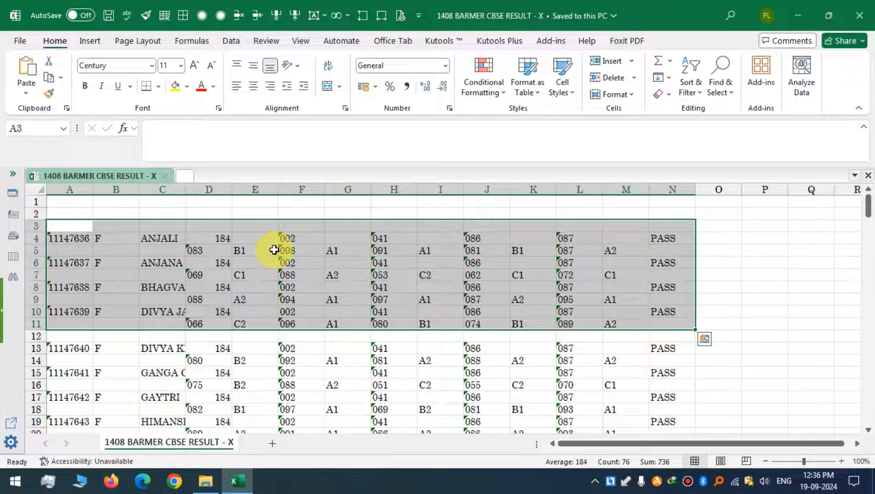
pyautogui.click(254, 352)
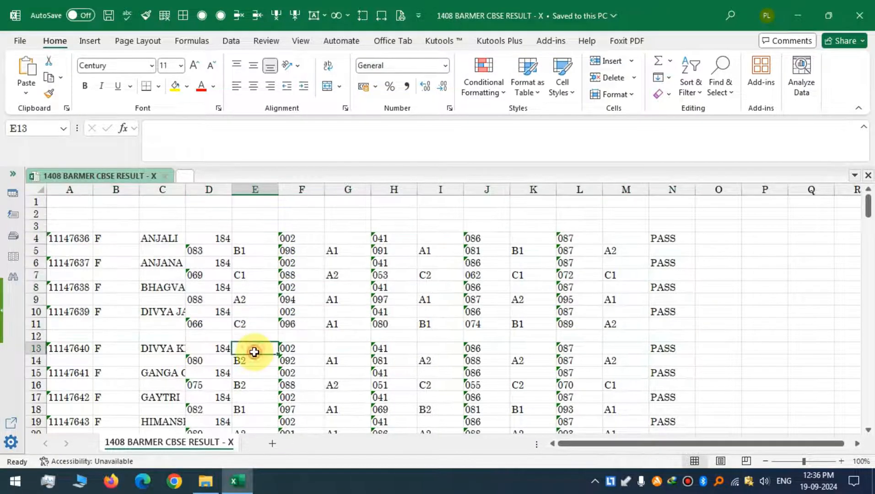
pyautogui.hotkey('ctrl', 'a')
pyautogui.hotkey('ctrl', 'a')
pyautogui.scroll(5, 270, 311)
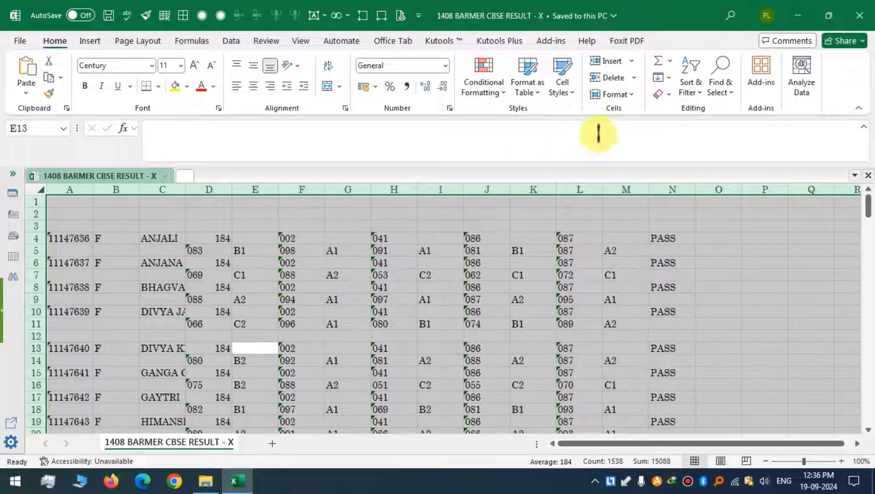
pyautogui.click(615, 95)
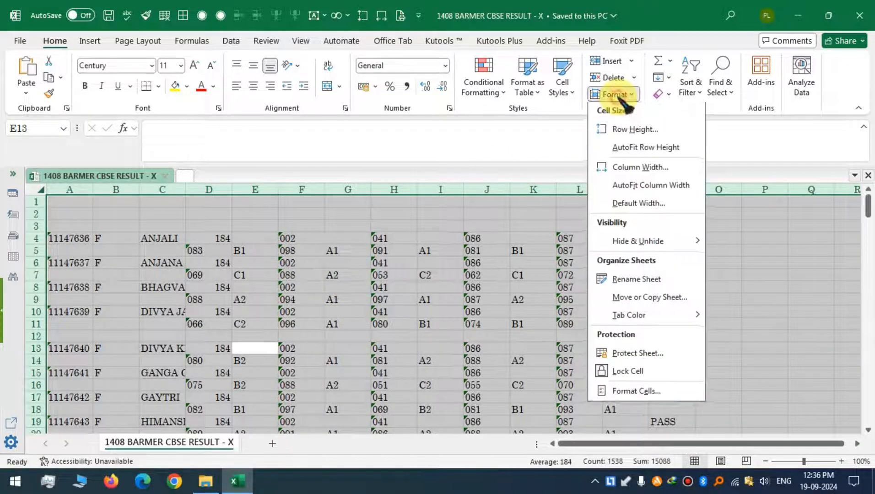
pyautogui.click(638, 149)
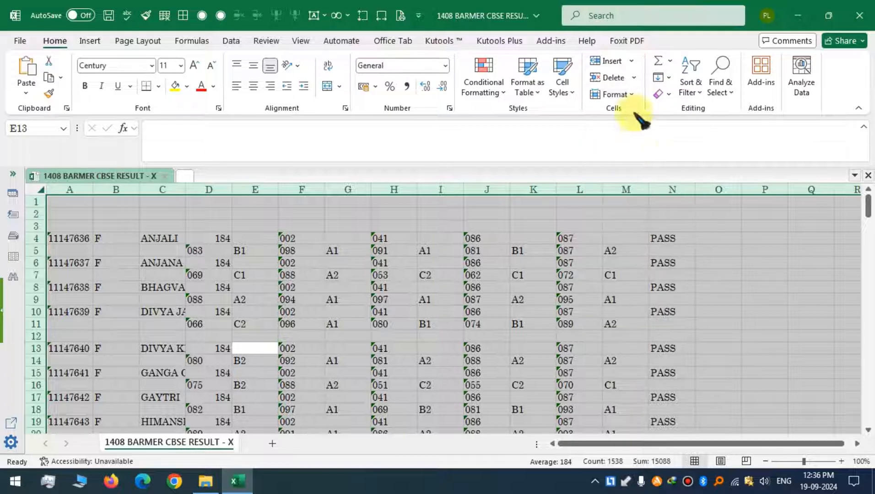
pyautogui.click(622, 94)
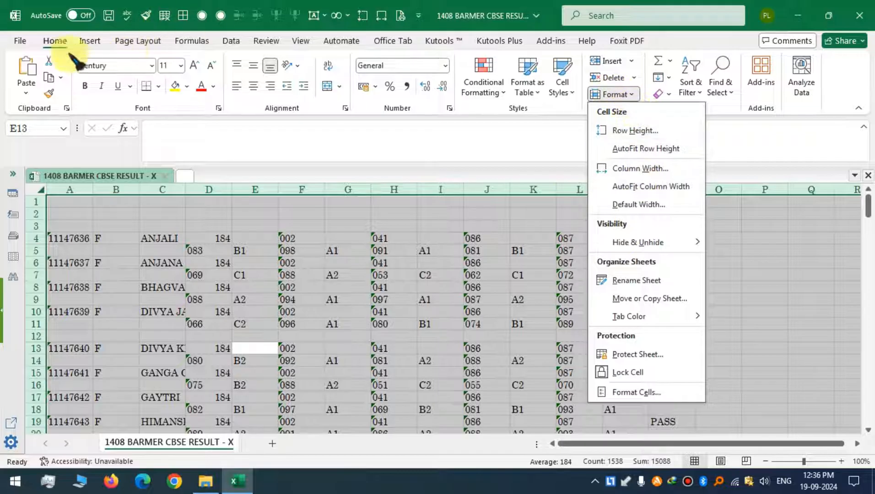
pyautogui.click(658, 185)
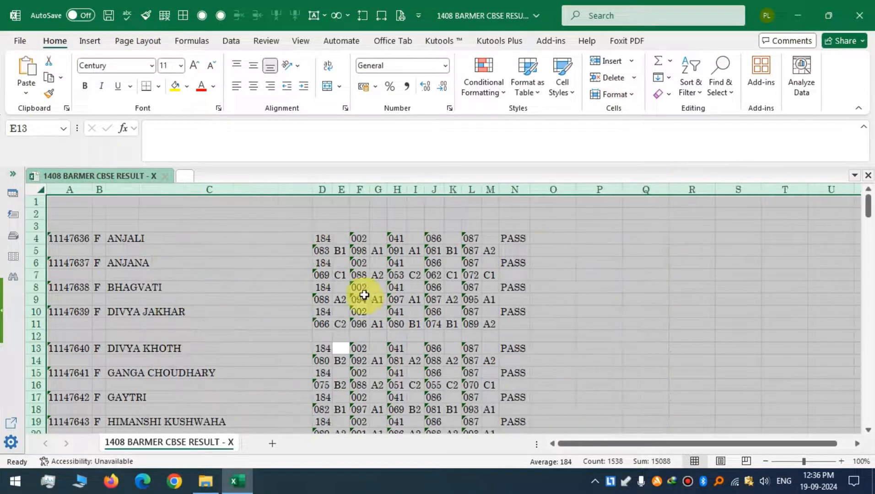
# Examine the subject code cells across the first student's row.
pyautogui.click(224, 228)
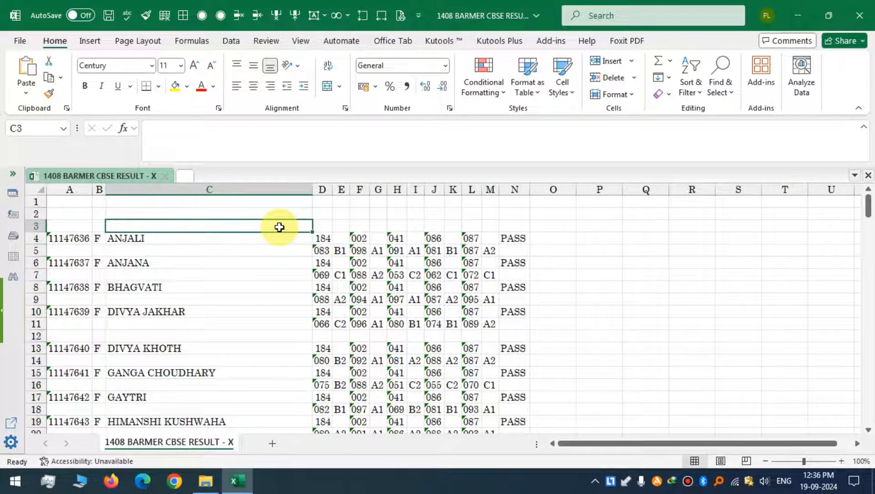
pyautogui.click(323, 239)
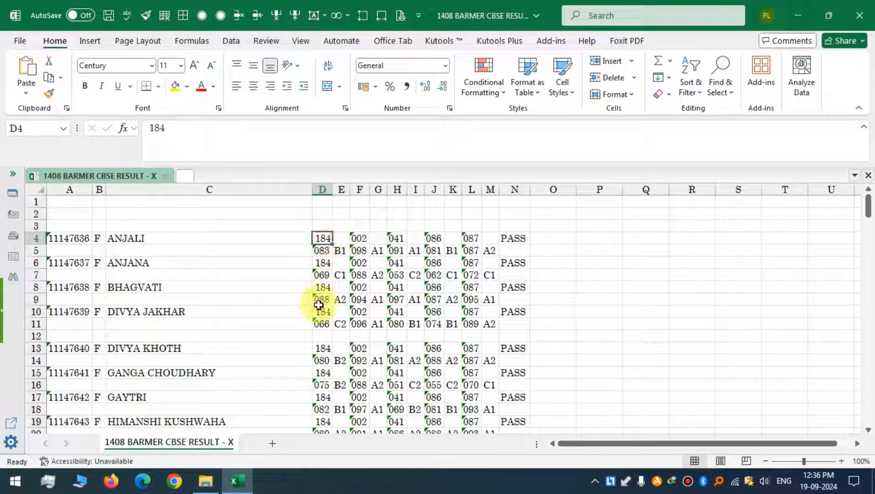
pyautogui.click(359, 238)
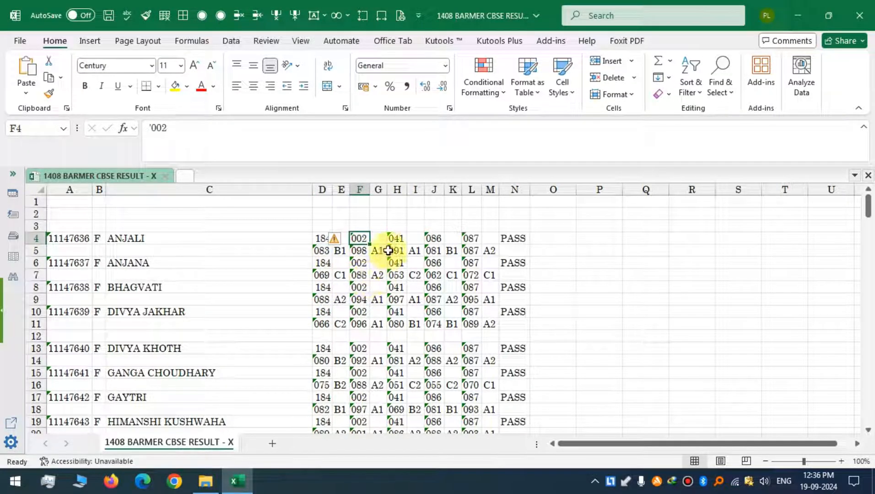
pyautogui.click(397, 238)
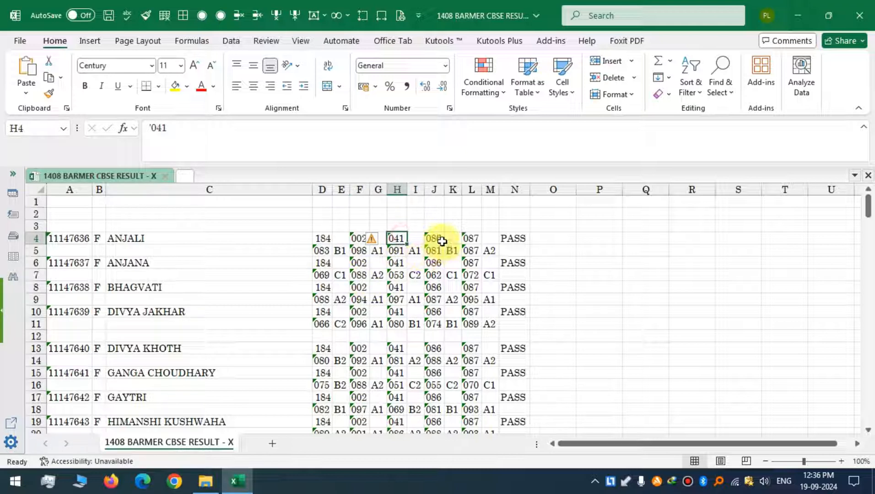
pyautogui.click(434, 237)
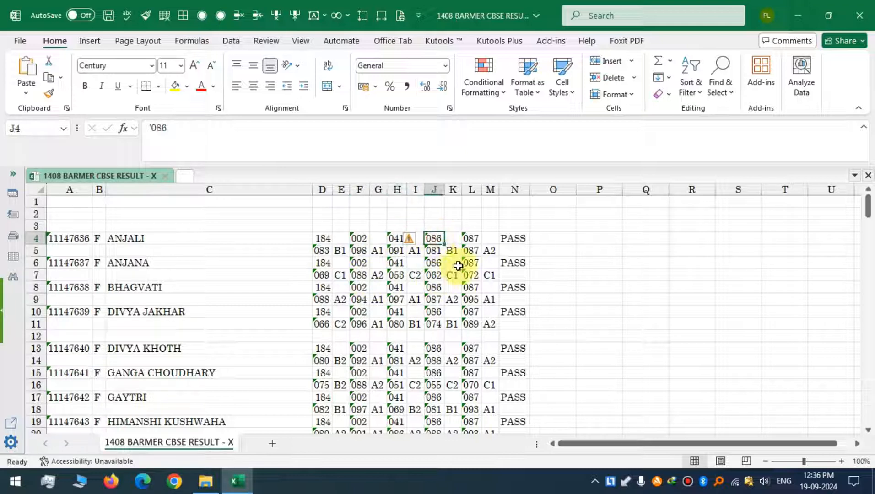
pyautogui.click(472, 238)
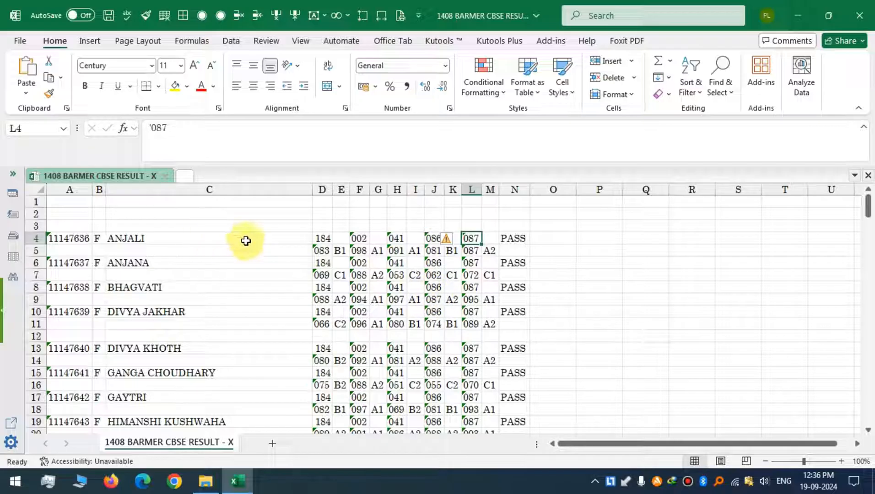
# Cut the roll number, gender and name block from row 4 down to row 180 in columns A to C.
pyautogui.moveTo(73, 237); pyautogui.dragTo(171, 243)
pyautogui.click(67, 238)
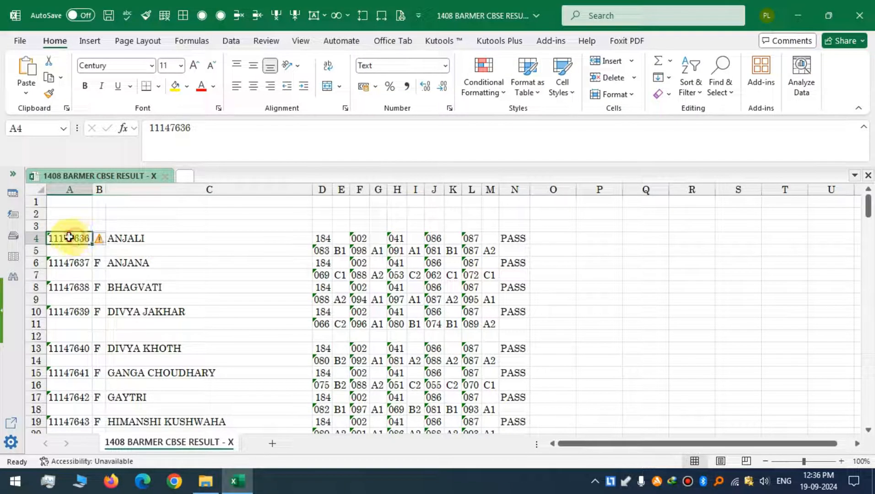
pyautogui.moveTo(66, 238); pyautogui.dragTo(160, 240)
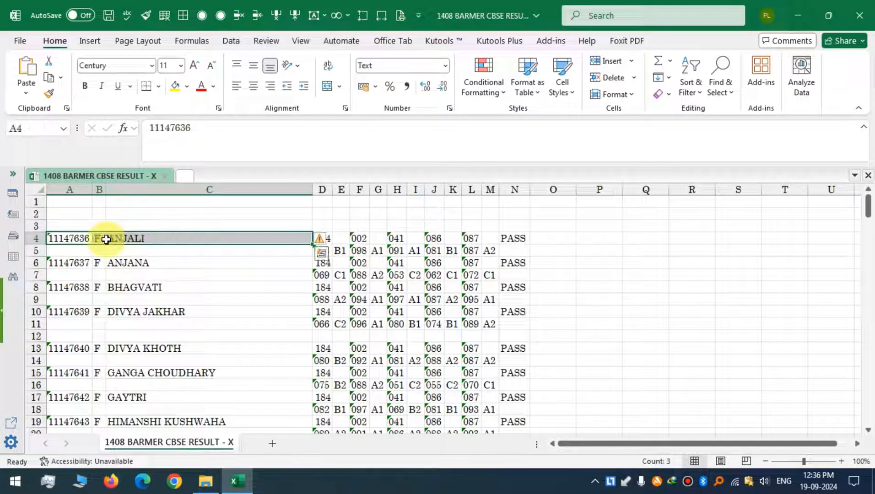
pyautogui.click(55, 238)
pyautogui.moveTo(55, 238); pyautogui.dragTo(164, 360)
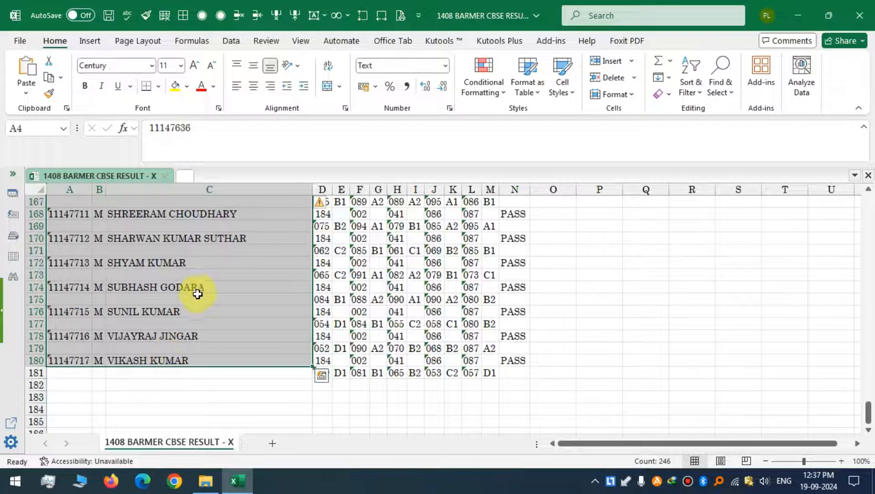
pyautogui.rightClick(186, 286)
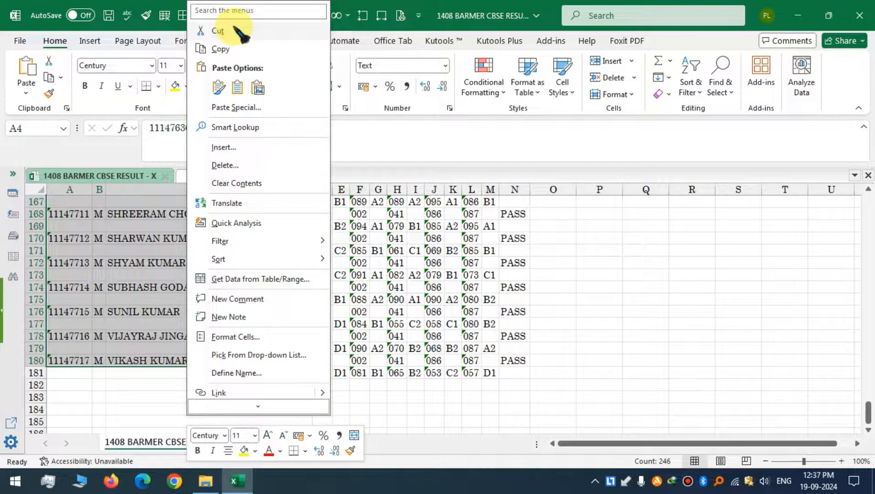
pyautogui.click(218, 30)
# Paste the cut student block starting at A5, shifting it down one row.
pyautogui.scroll(20, 121, 309)
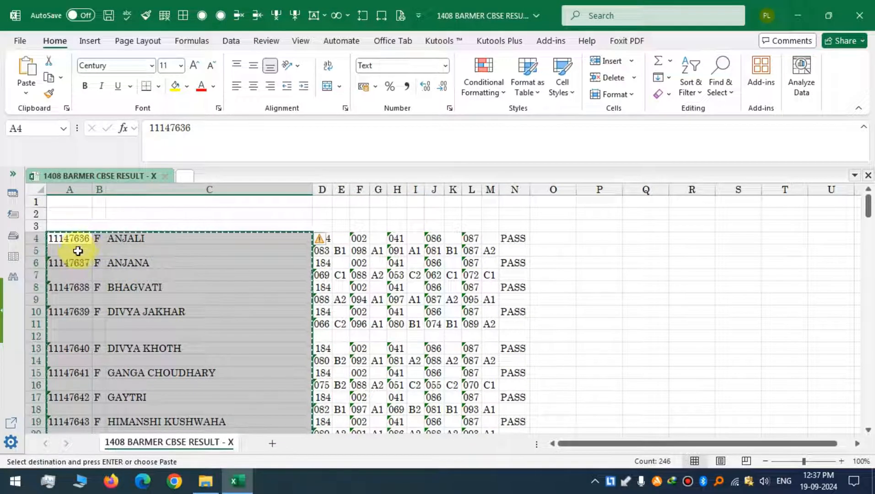
pyautogui.click(66, 250)
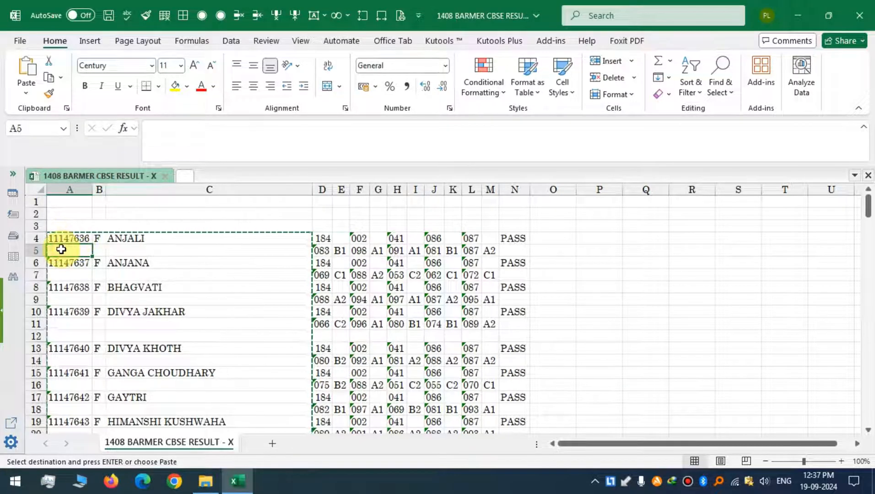
pyautogui.rightClick(61, 249)
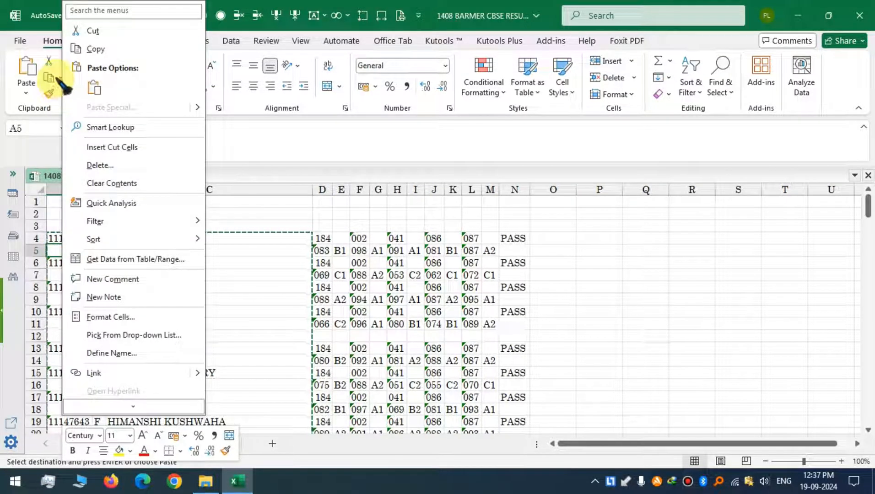
pyautogui.press('Escape')
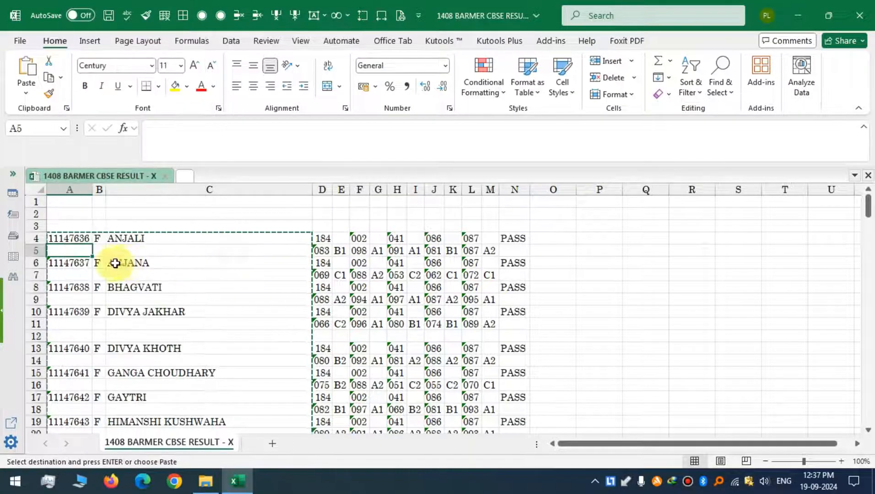
pyautogui.rightClick(71, 251)
pyautogui.hotkey('ctrl', 'shift', 'Down')
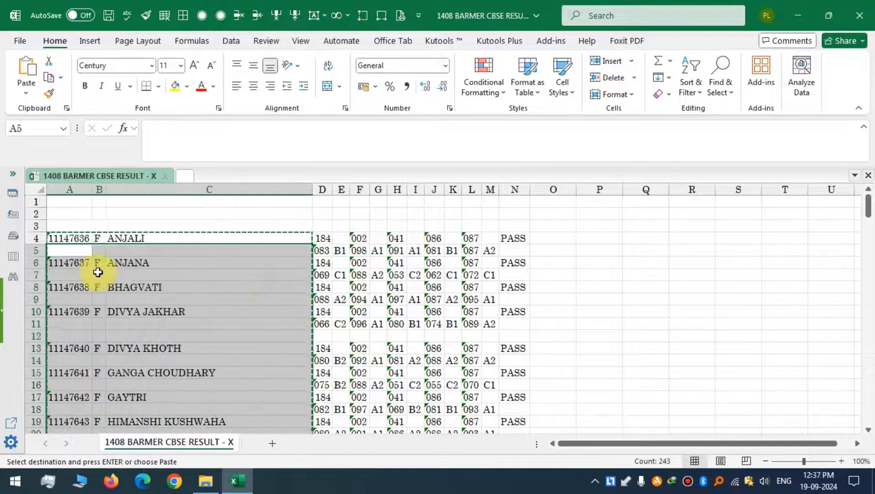
pyautogui.click(73, 253)
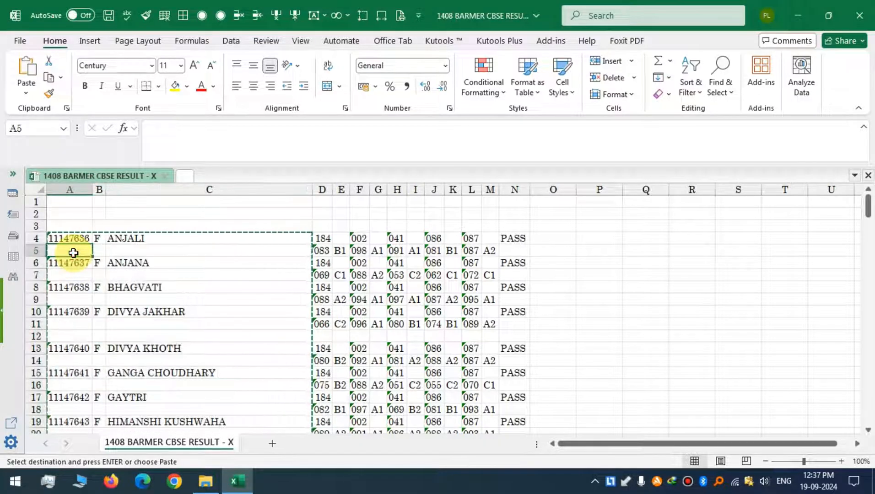
pyautogui.hotkey('ctrl', 'shift', 'Down')
pyautogui.hotkey('ctrl', 'v')
# Move the subject code row D4:N4 up to row 1.
pyautogui.click(269, 224)
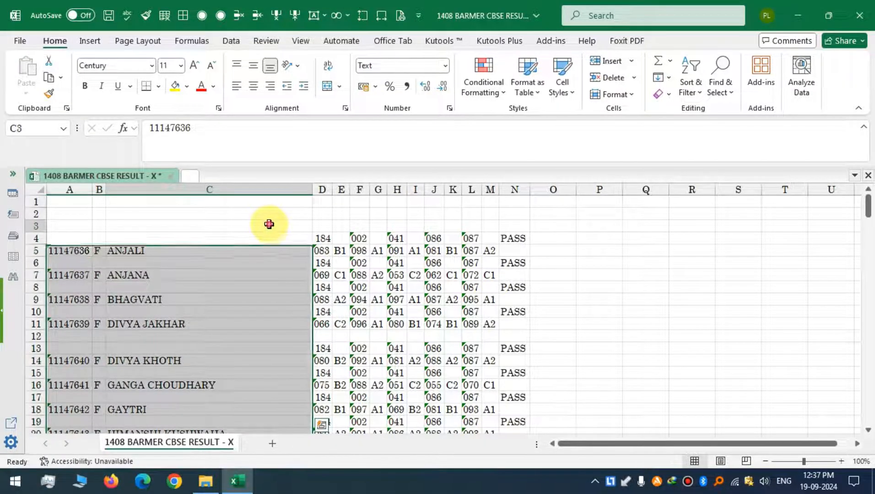
pyautogui.click(319, 238)
pyautogui.moveTo(319, 238); pyautogui.dragTo(503, 239)
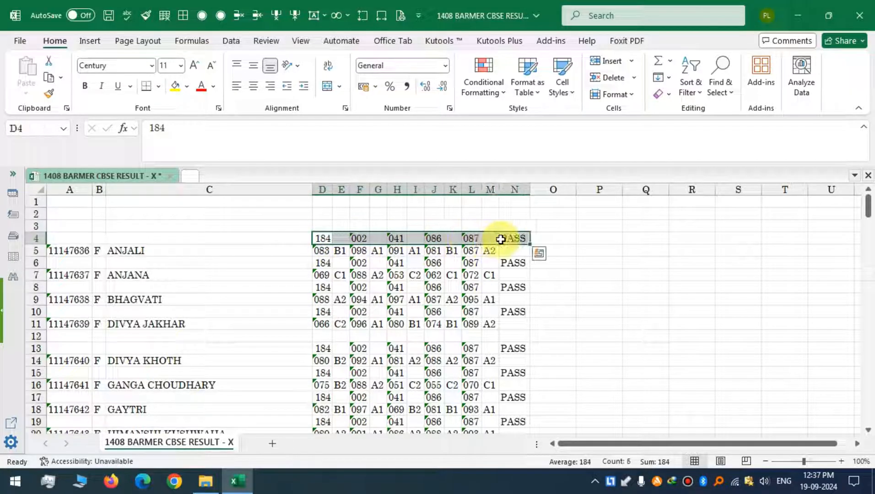
pyautogui.hotkey('ctrl', 'c')
pyautogui.moveTo(325, 209); pyautogui.dragTo(325, 206)
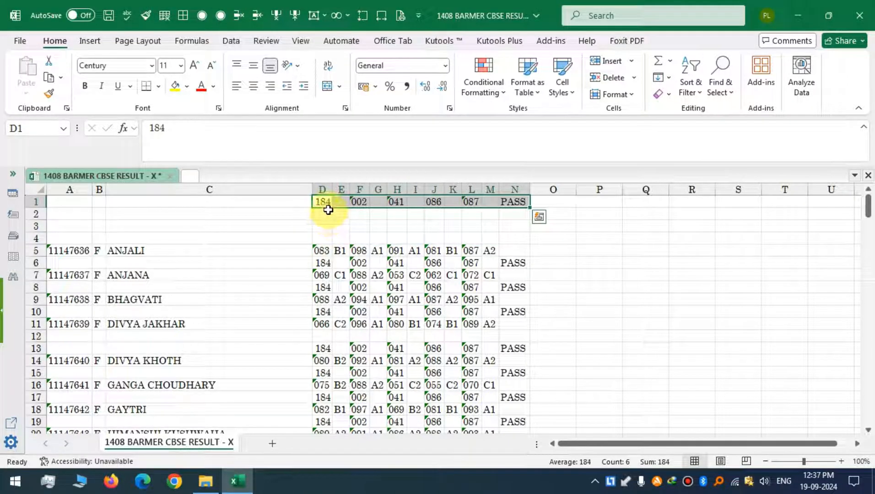
# Enter subject labels E, H, M, S and SS in row 2 beneath the subject codes.
pyautogui.click(324, 214)
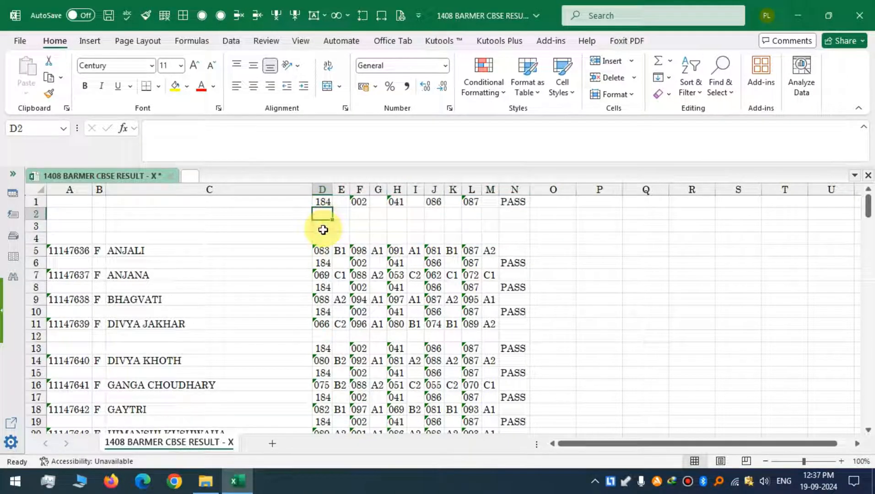
pyautogui.write('E')
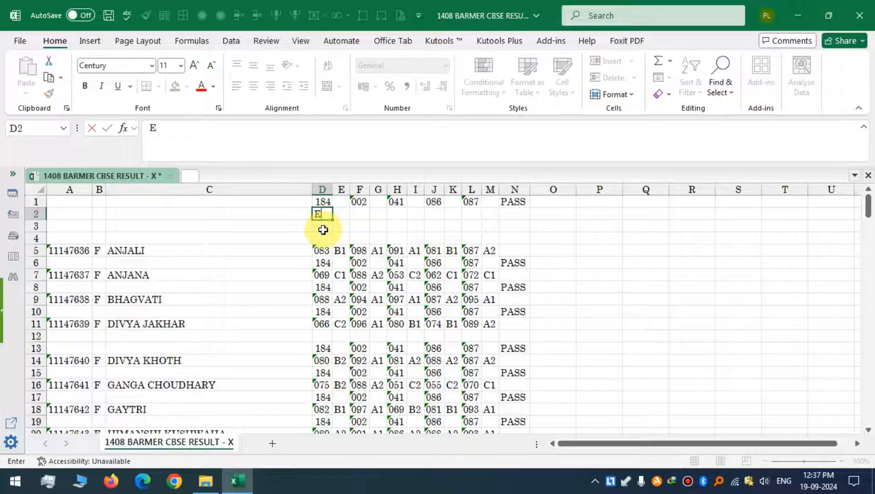
pyautogui.click(368, 211)
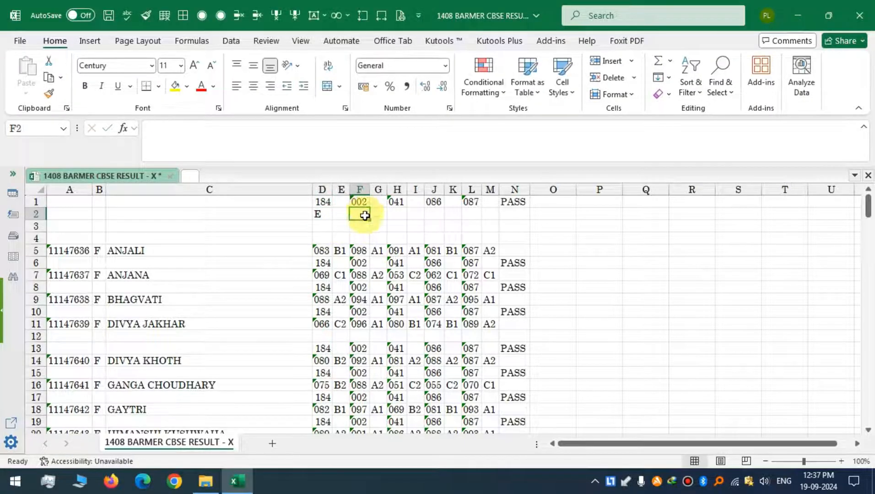
pyautogui.write('H')
pyautogui.click(399, 214)
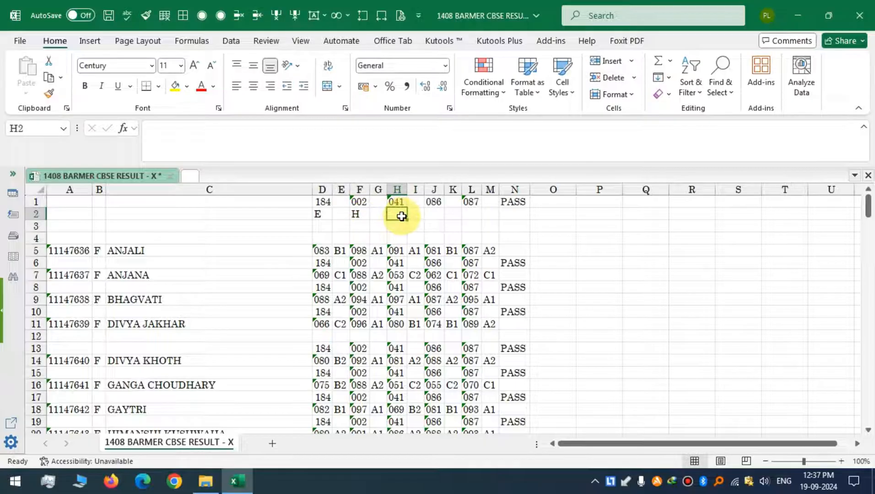
pyautogui.write('M')
pyautogui.click(434, 213)
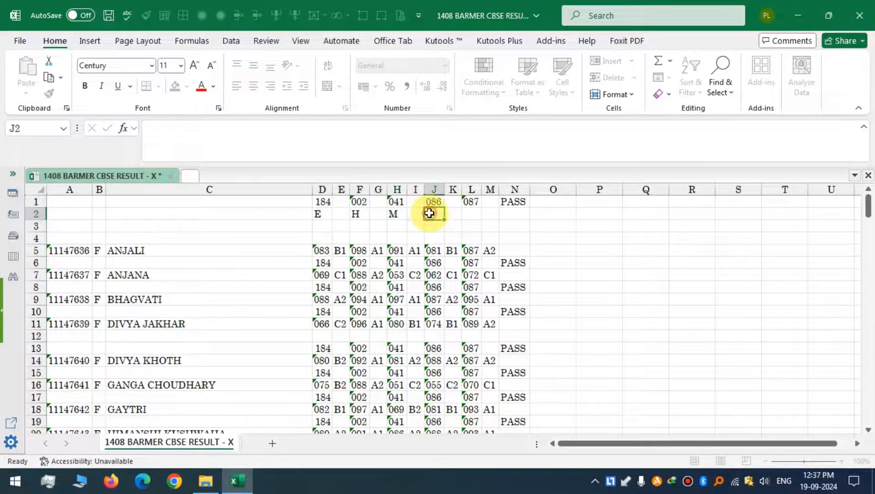
pyautogui.write('S')
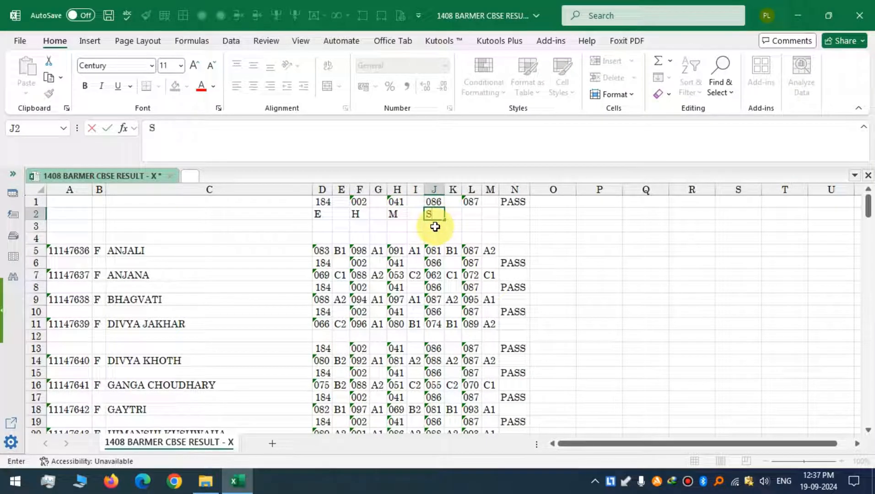
pyautogui.click(471, 215)
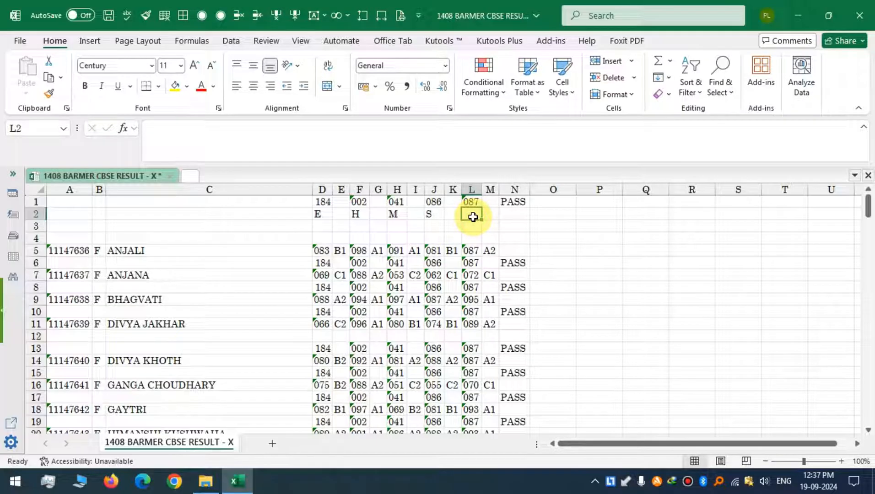
pyautogui.write('SS')
pyautogui.click(275, 226)
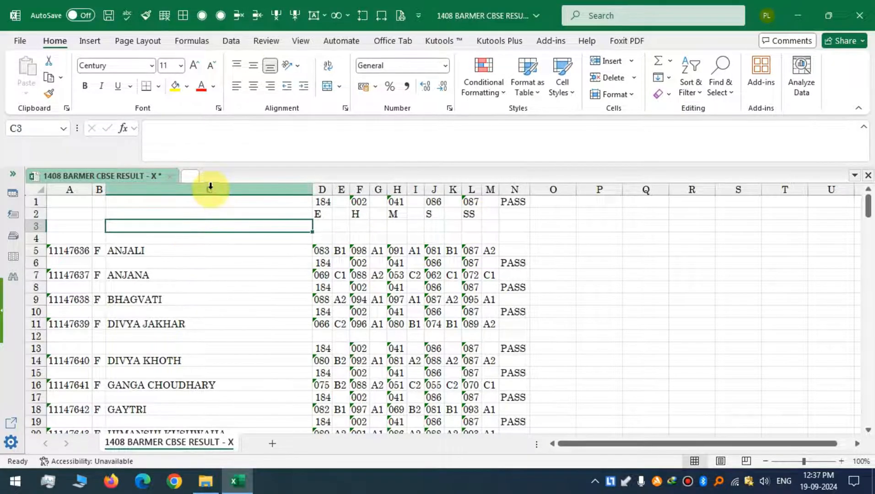
# Delete the gender column B from the worksheet.
pyautogui.click(97, 188)
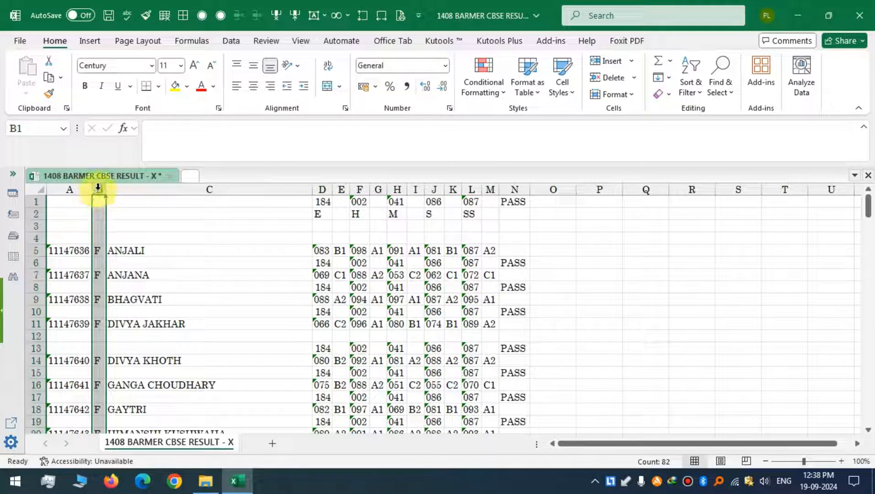
pyautogui.rightClick(99, 223)
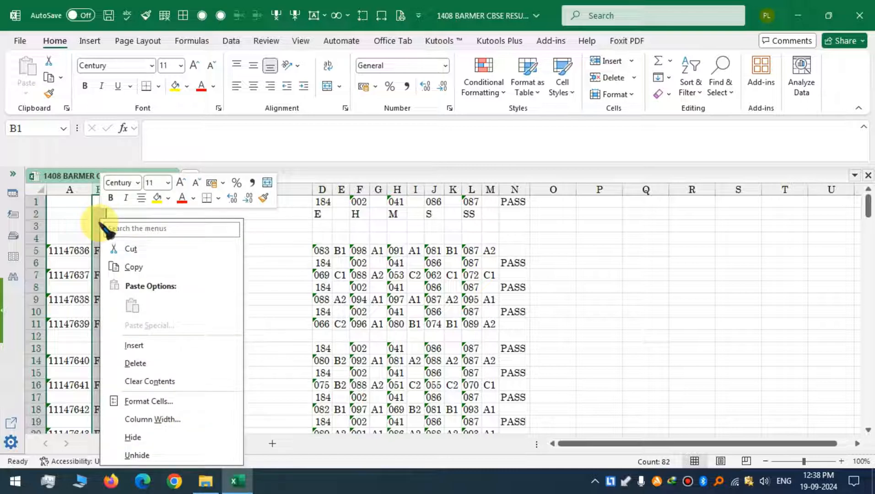
pyautogui.click(147, 363)
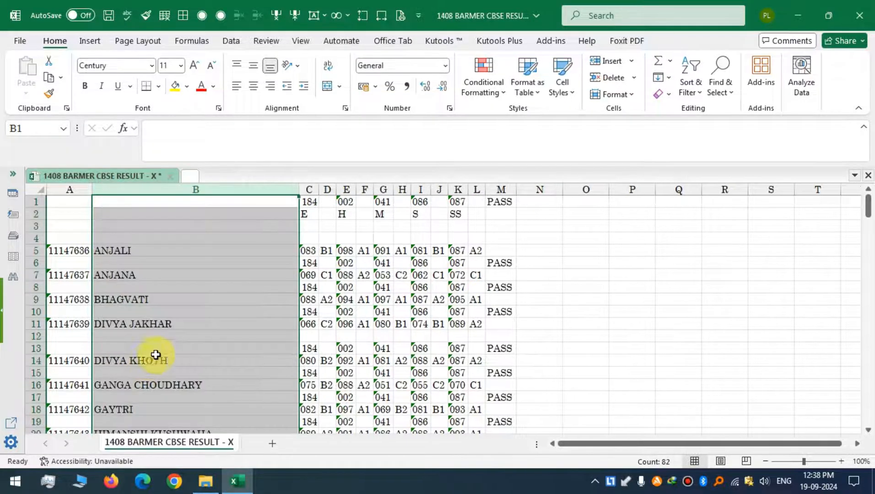
# Enter NAME as the heading in cell B1 above the student names.
pyautogui.click(182, 227)
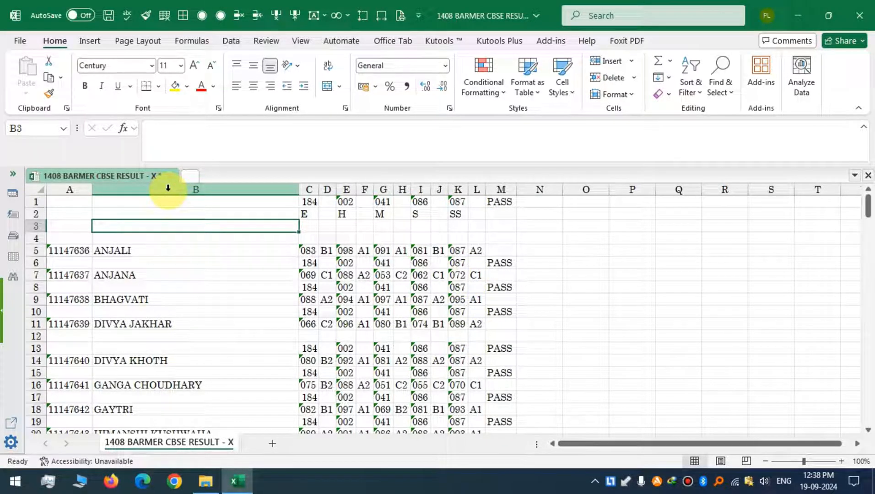
pyautogui.click(232, 202)
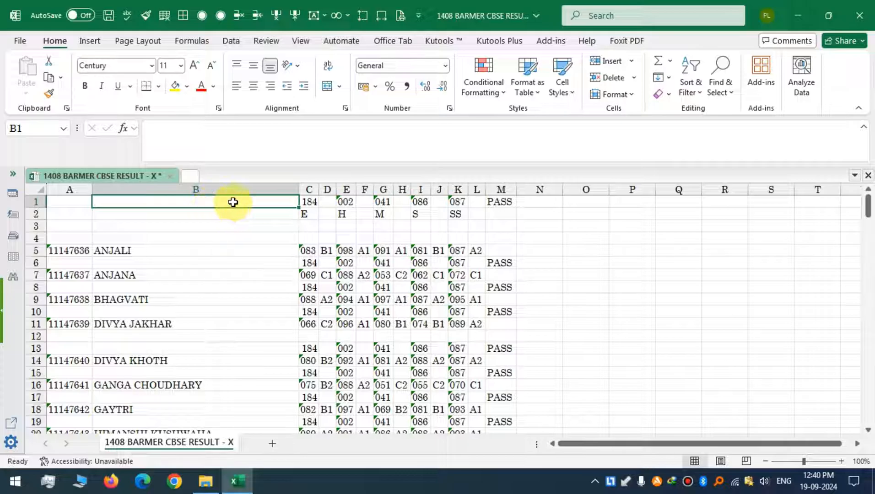
pyautogui.write('NAME')
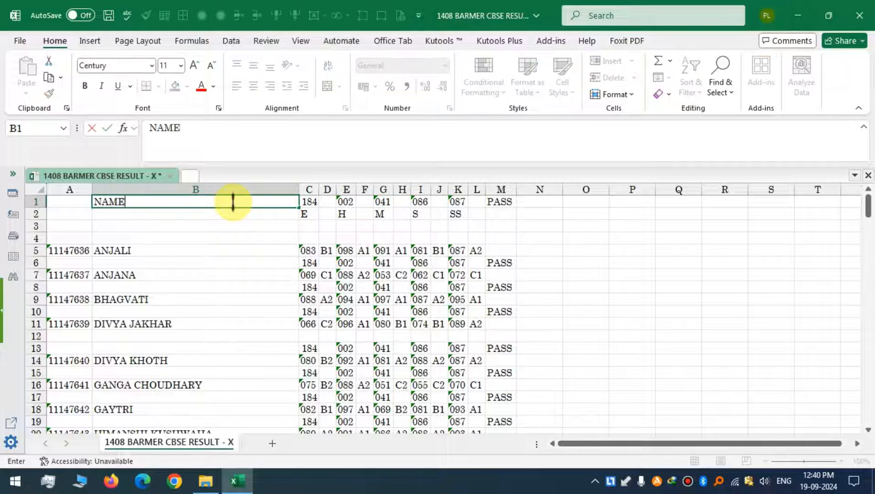
pyautogui.click(213, 249)
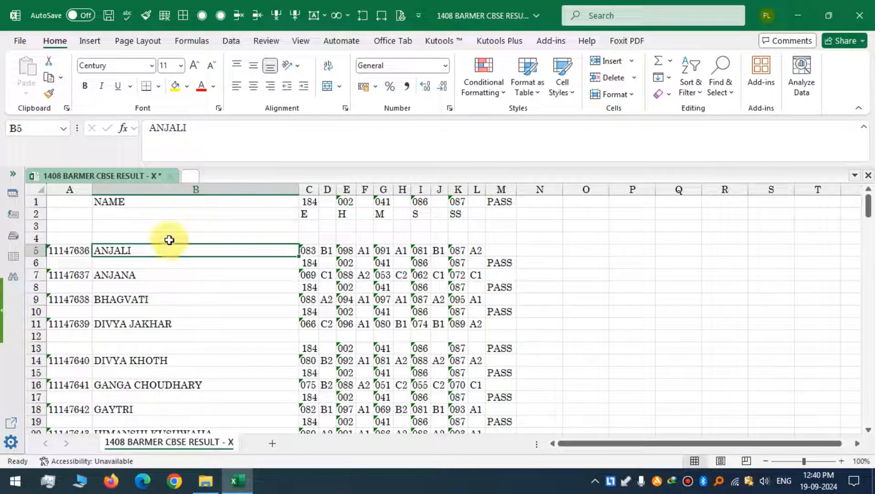
# Select all blank cells in the name column and delete their entire rows.
pyautogui.click(213, 186)
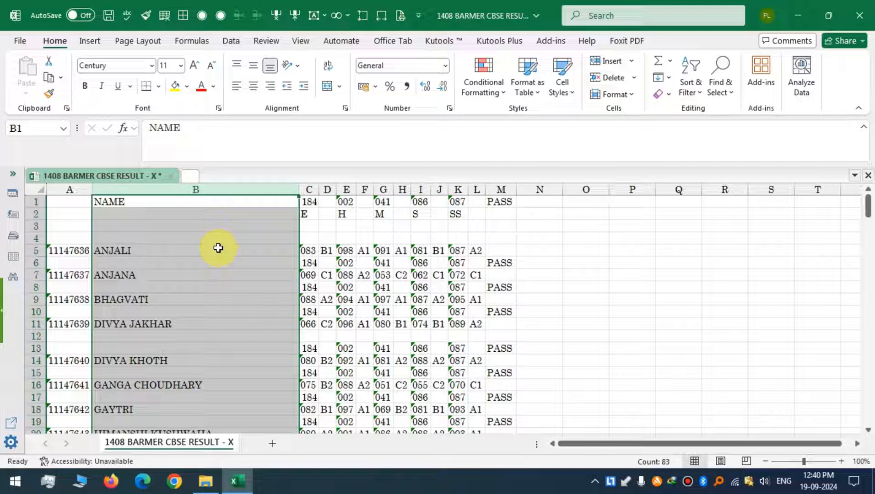
pyautogui.hotkey('ctrl', 'g')
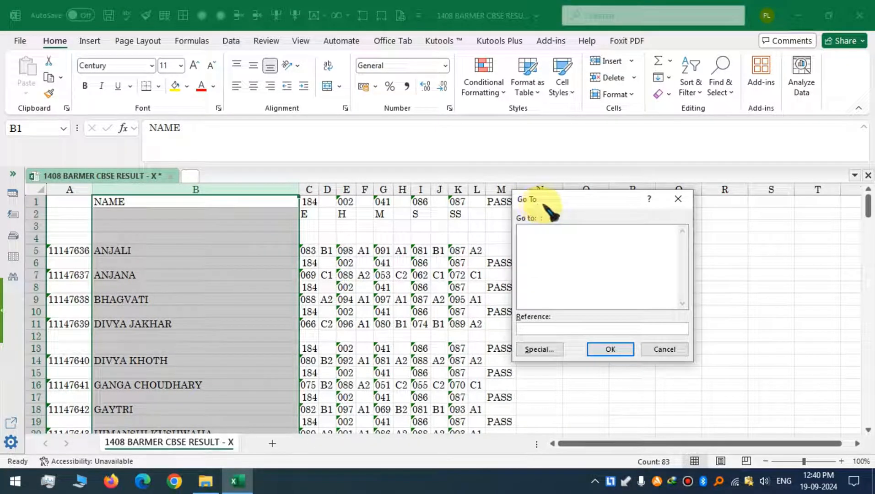
pyautogui.click(540, 350)
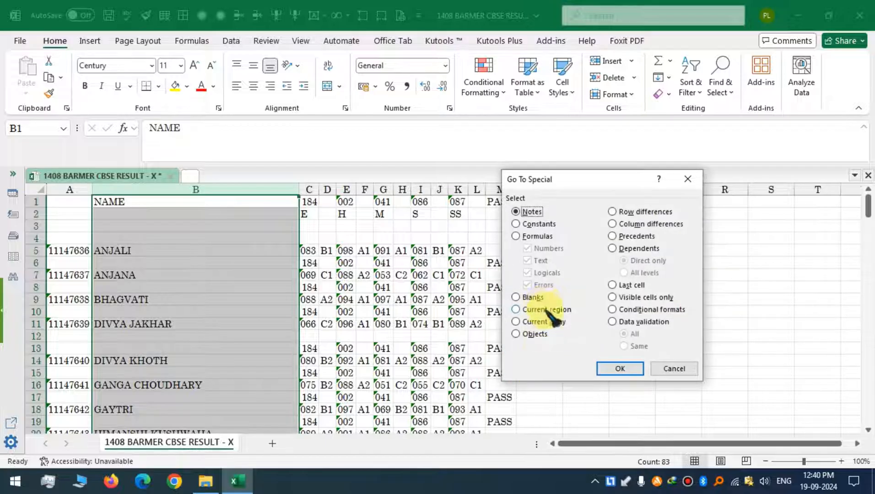
pyautogui.click(527, 298)
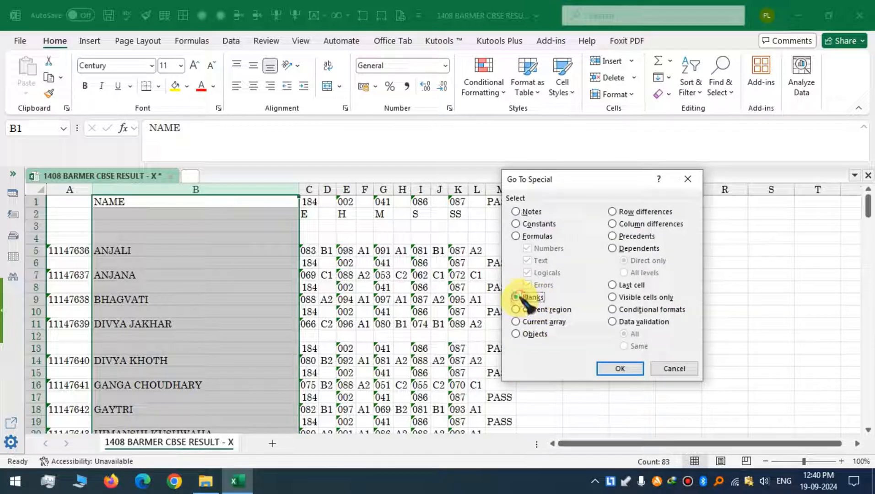
pyautogui.click(616, 368)
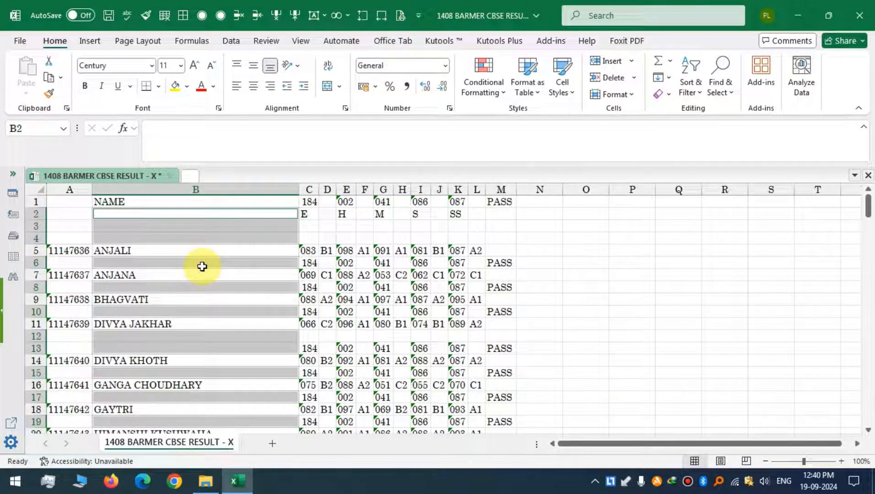
pyautogui.rightClick(208, 229)
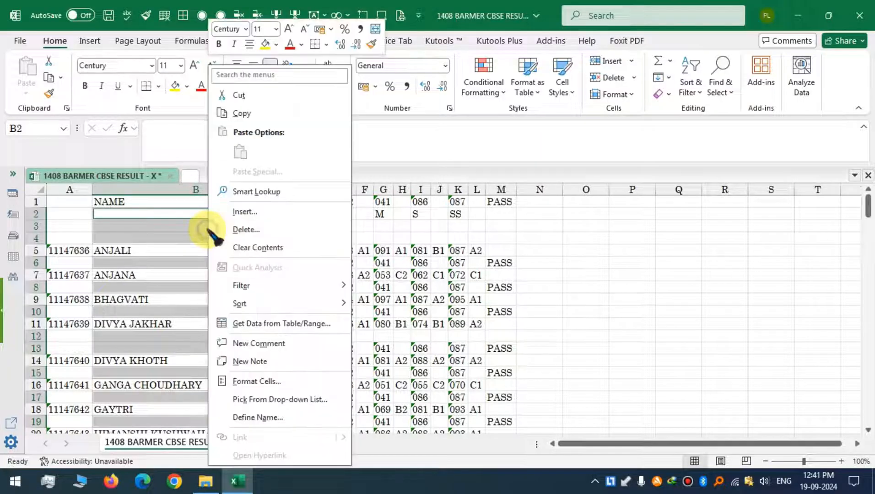
pyautogui.click(248, 229)
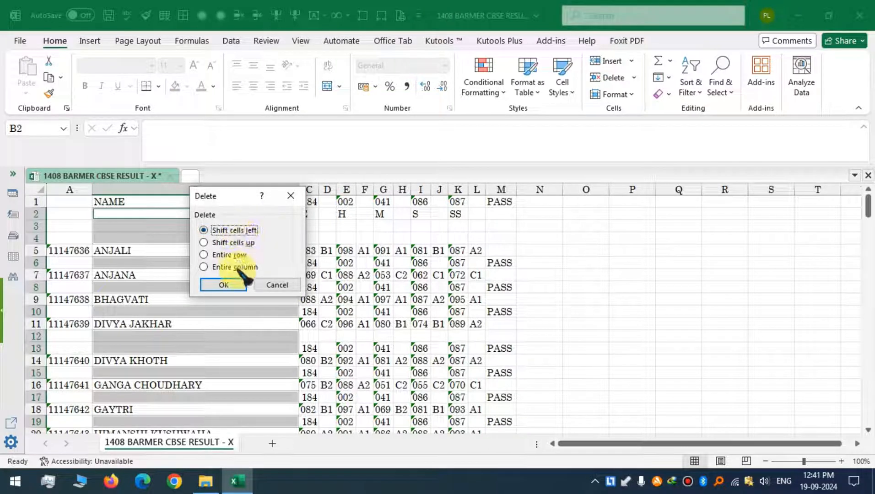
pyautogui.click(226, 255)
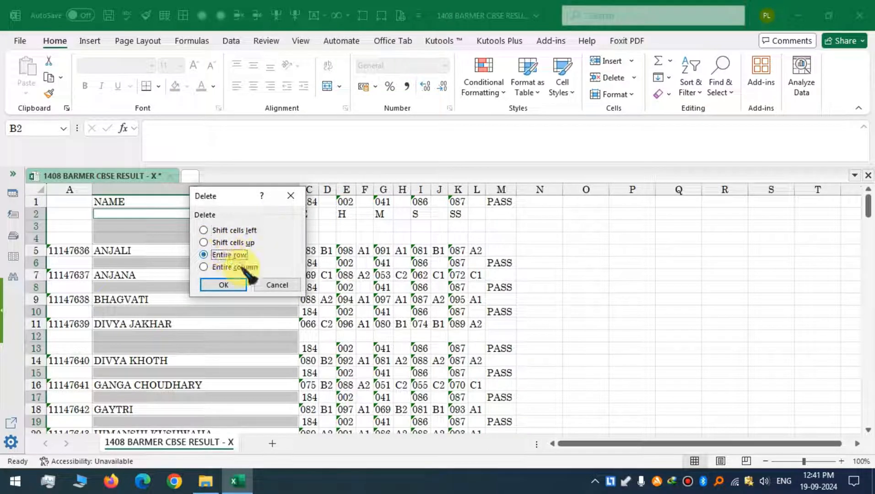
pyautogui.click(223, 285)
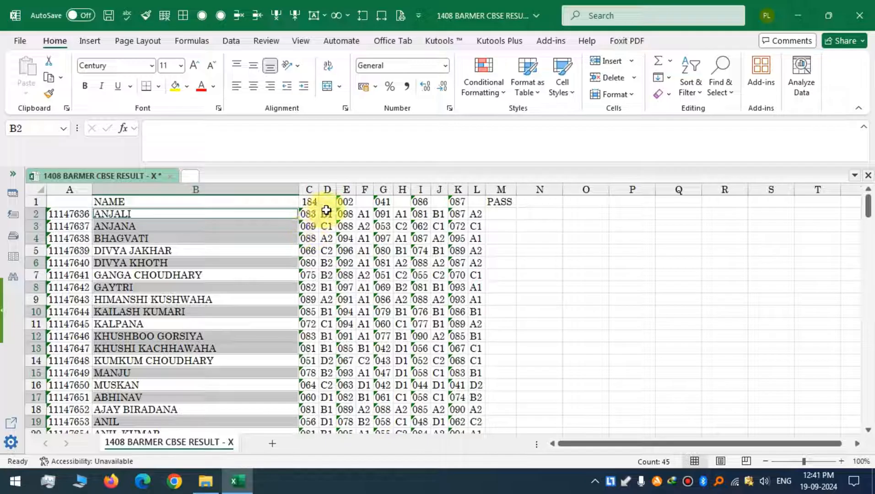
# Inspect the subject code cells in row 1 and their columns C, E, G, I and K.
pyautogui.click(299, 203)
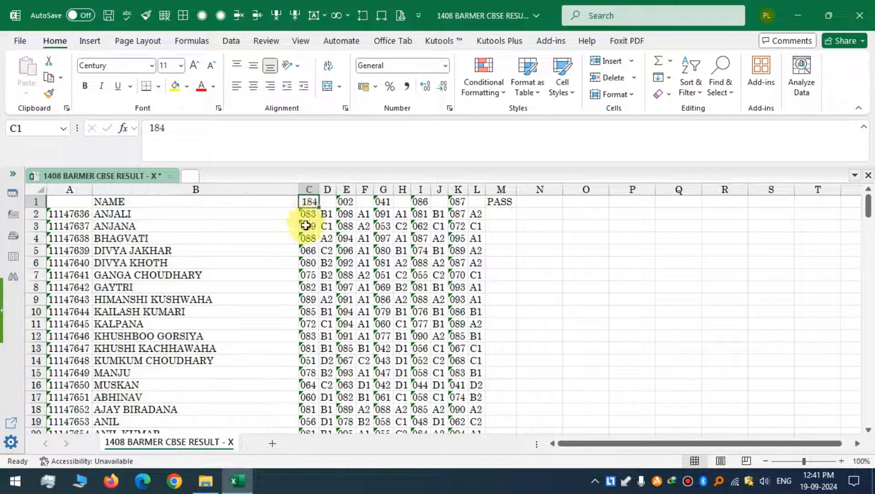
pyautogui.click(346, 203)
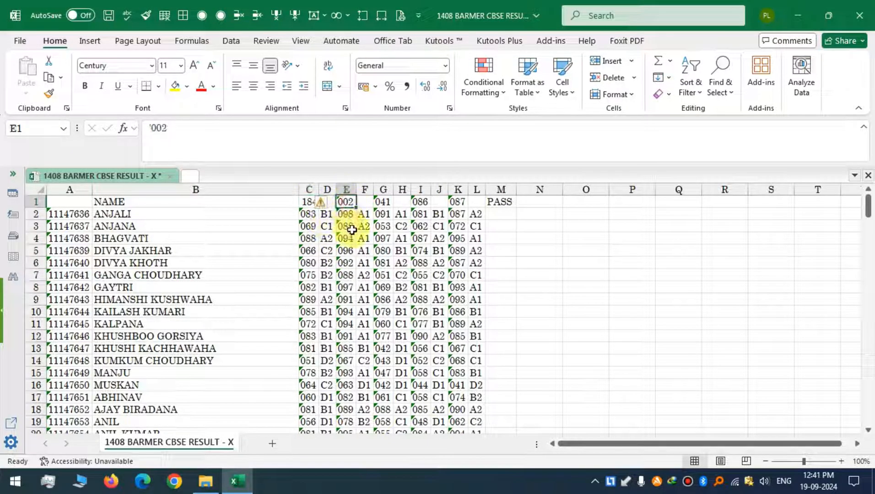
pyautogui.click(383, 201)
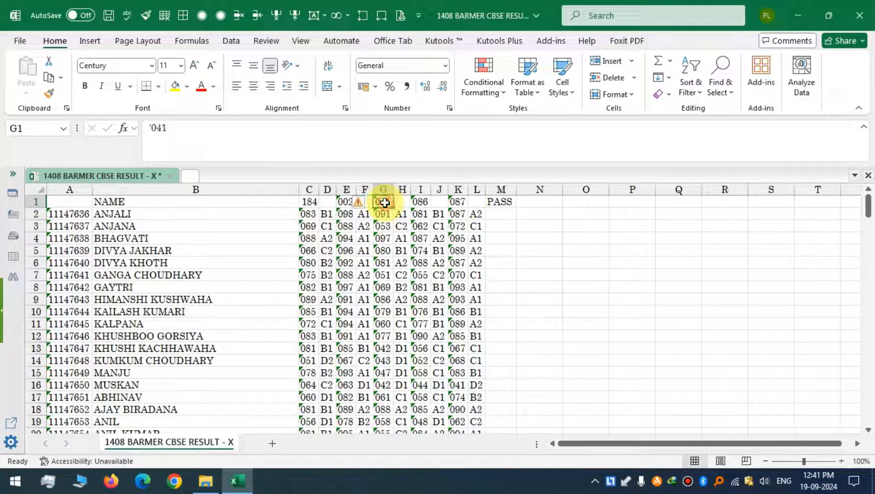
pyautogui.click(420, 202)
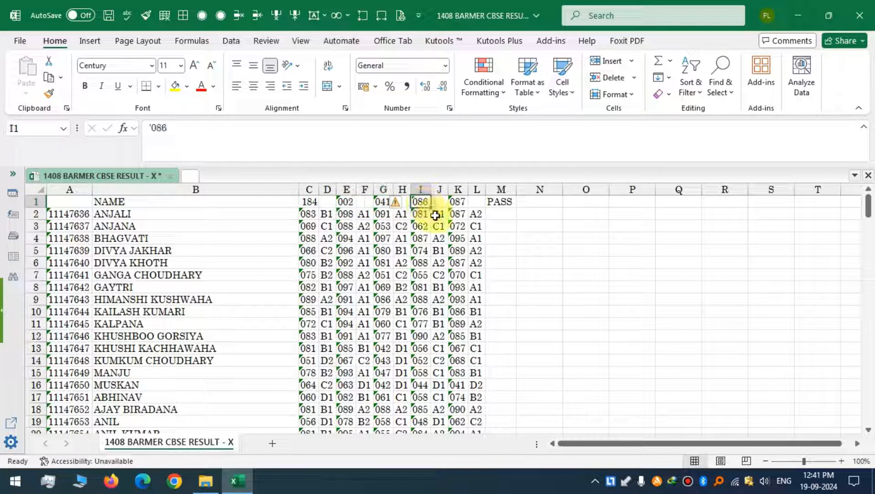
pyautogui.click(459, 202)
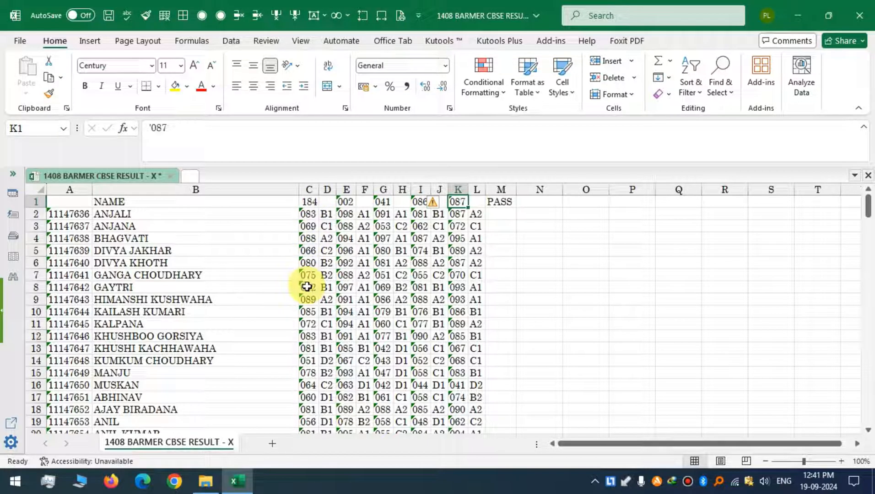
pyautogui.click(310, 189)
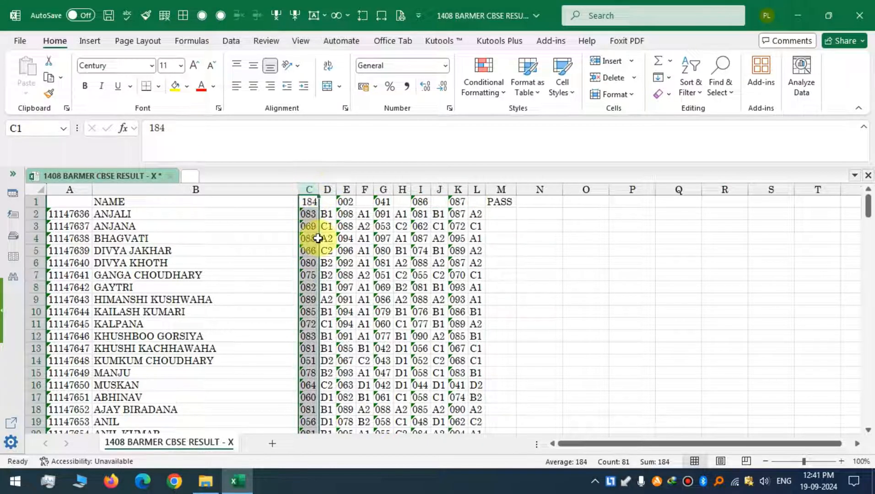
pyautogui.click(346, 189)
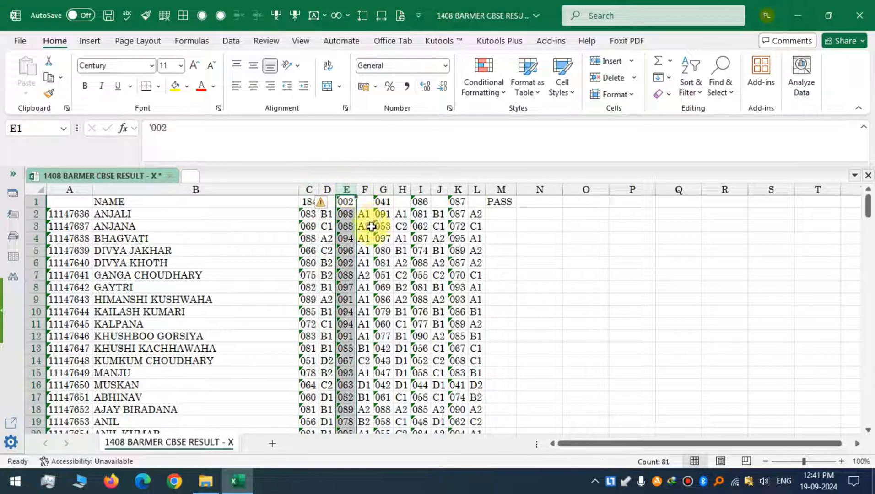
pyautogui.click(384, 189)
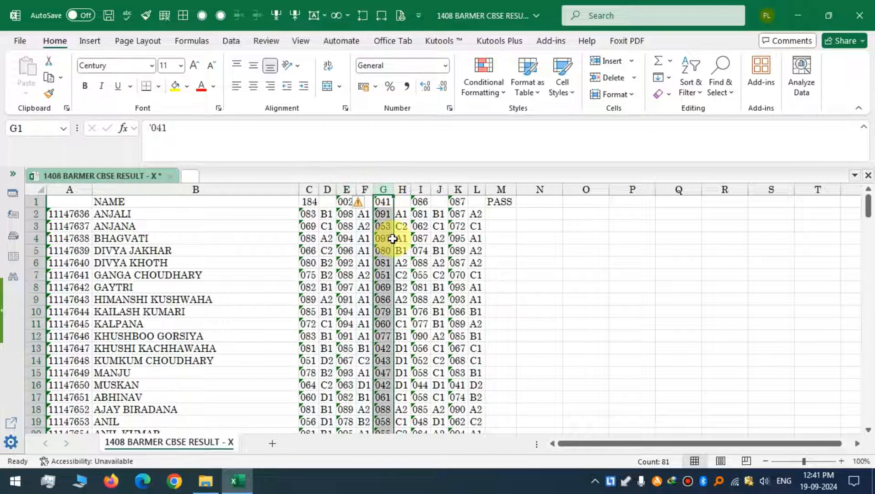
pyautogui.click(420, 188)
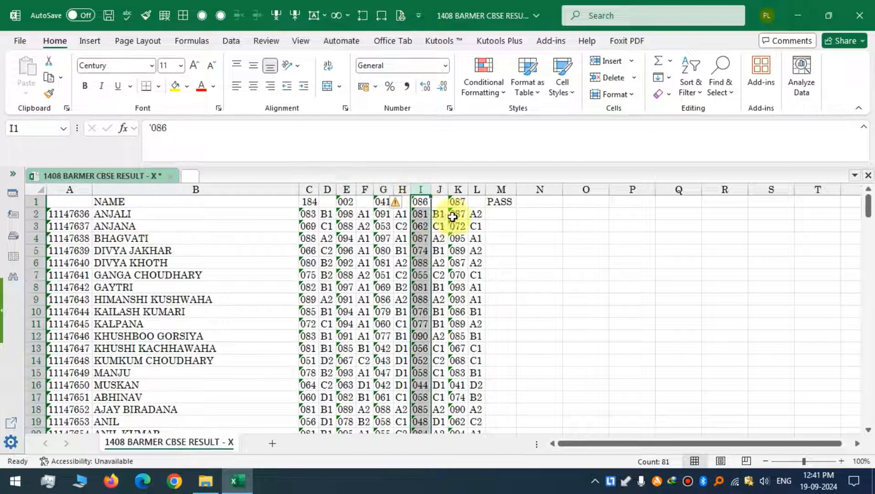
pyautogui.click(461, 188)
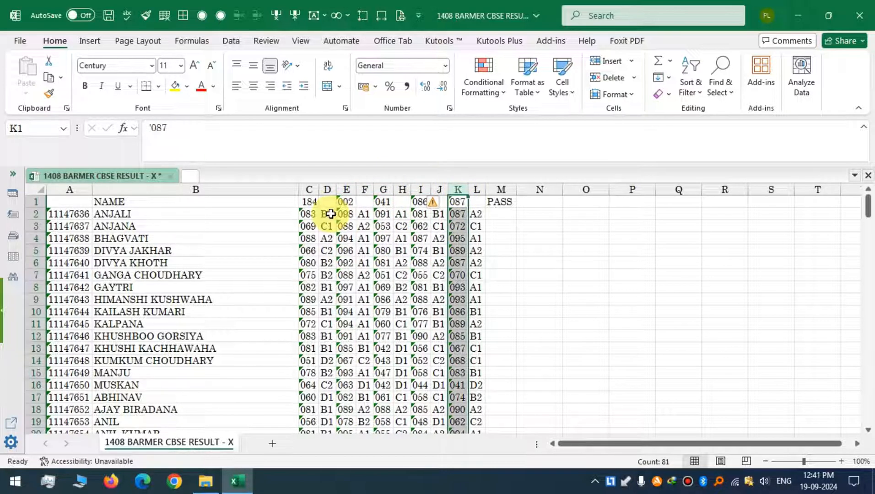
# Insert an entire blank row at row 2 above the first student.
pyautogui.click(166, 217)
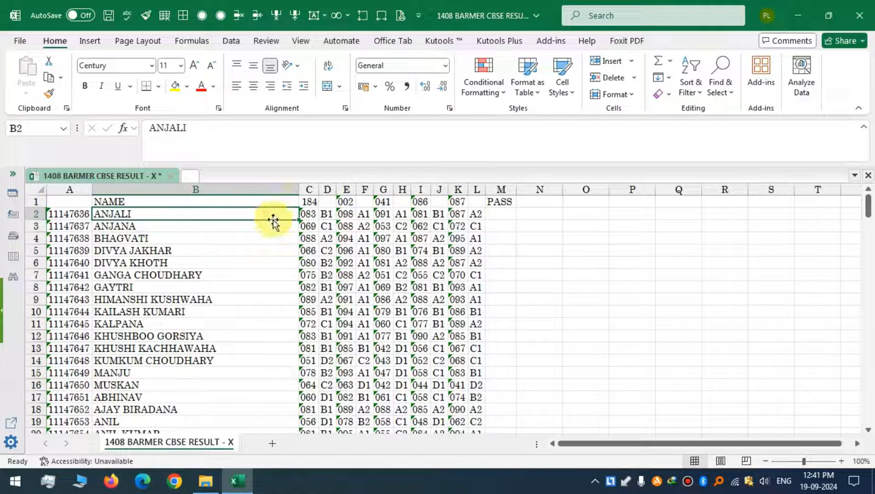
pyautogui.rightClick(205, 212)
pyautogui.click(232, 199)
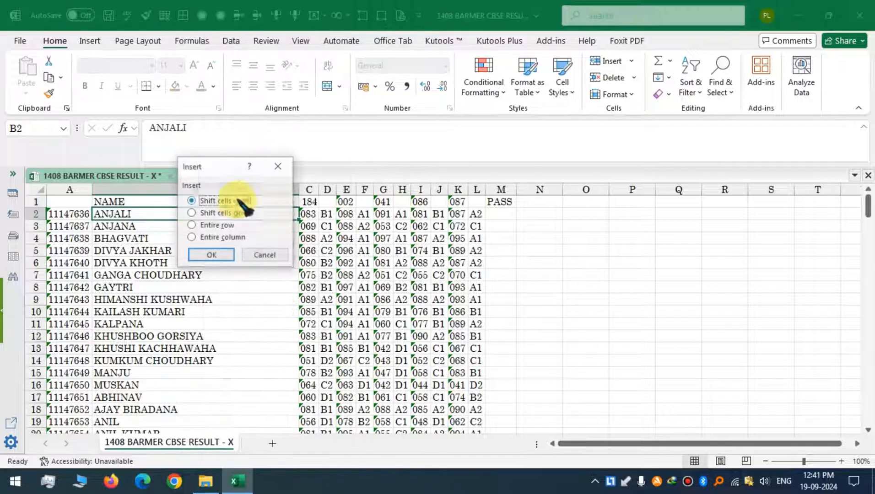
pyautogui.click(213, 225)
pyautogui.click(211, 255)
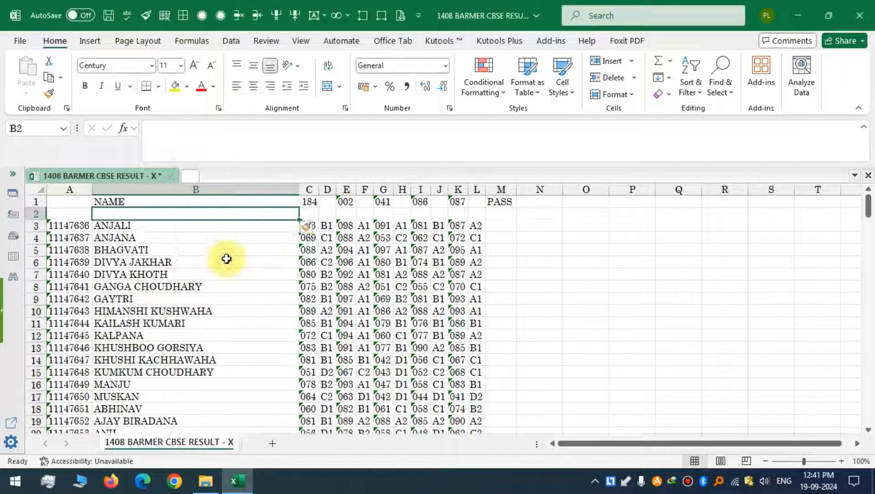
pyautogui.click(209, 277)
# Label the subjects E, H, M, S and SS in the new row 2 beneath each subject code.
pyautogui.click(308, 214)
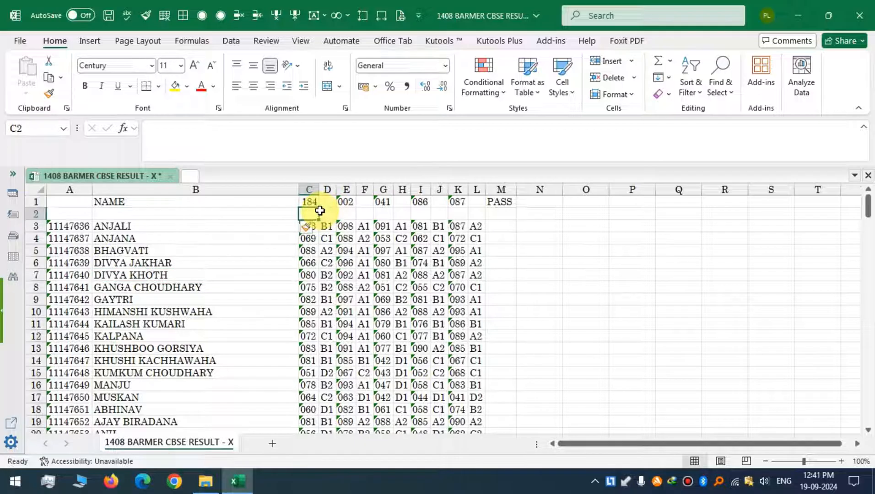
pyautogui.write('E')
pyautogui.click(350, 216)
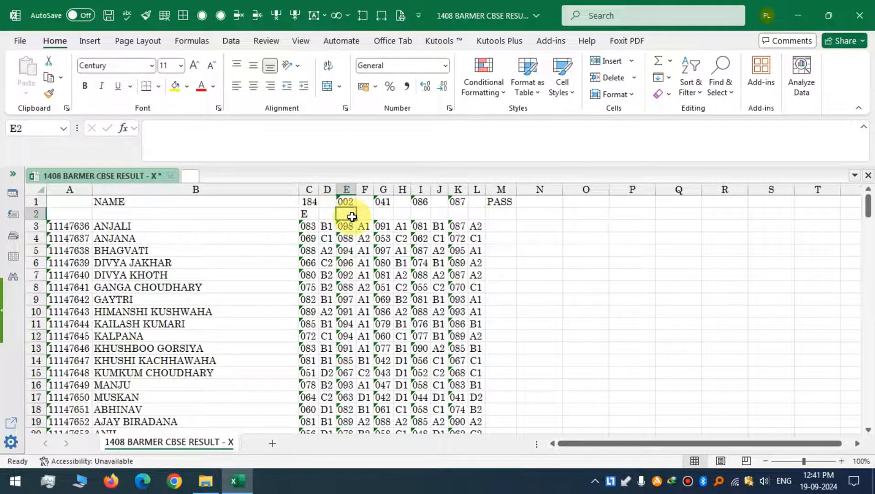
pyautogui.write('H')
pyautogui.click(387, 215)
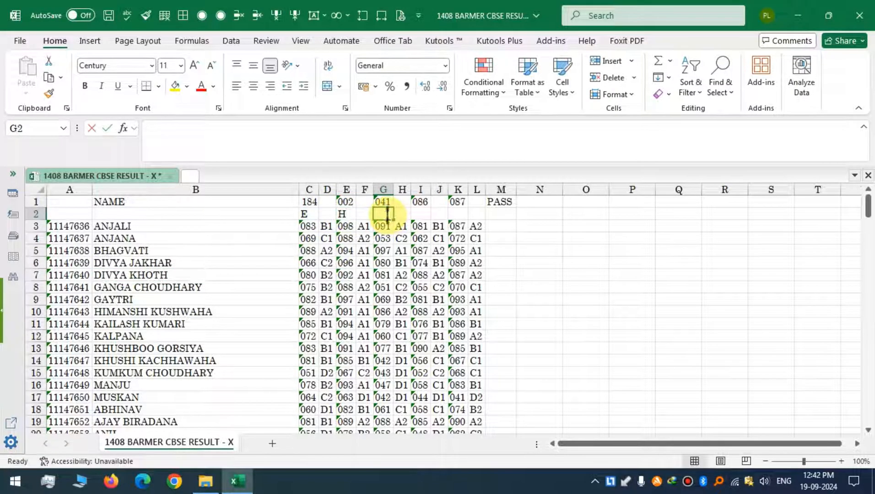
pyautogui.write('M')
pyautogui.click(415, 214)
pyautogui.write('S')
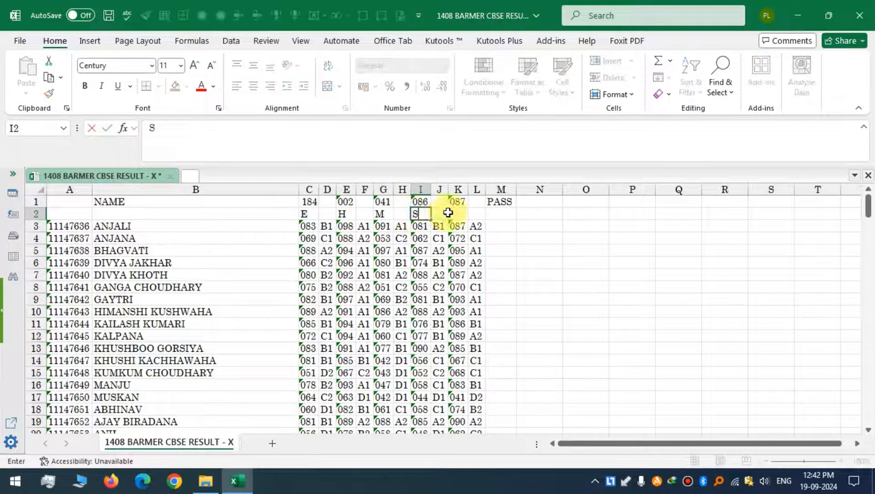
pyautogui.click(458, 213)
pyautogui.write('SS')
pyautogui.click(254, 245)
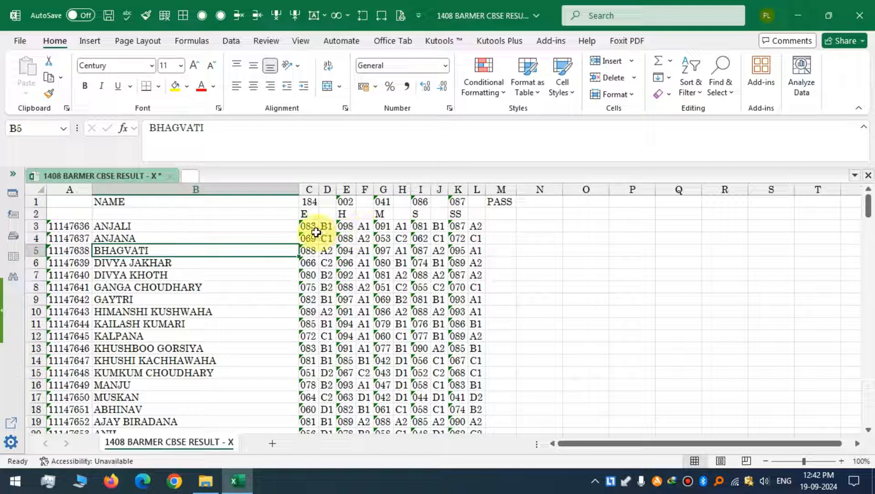
# Select the grade columns D, F, H, J and L together and delete them entirely.
pyautogui.click(327, 189)
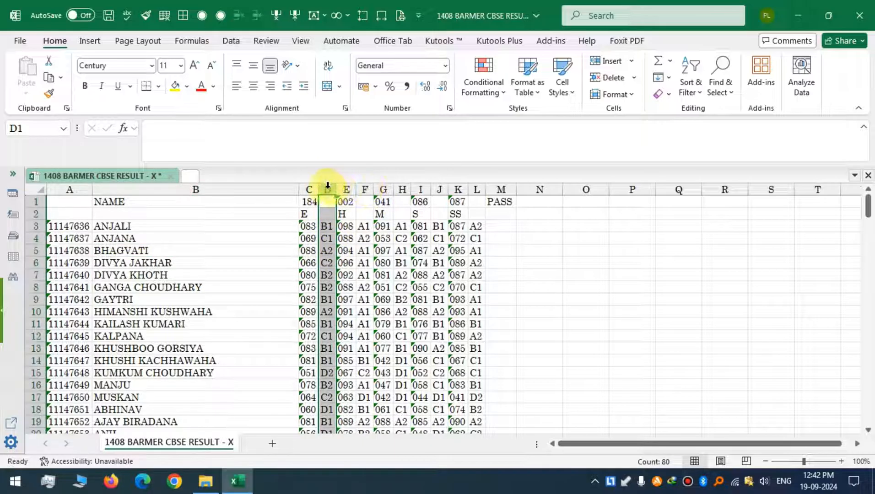
pyautogui.keyDown('ctrl'); pyautogui.click(366, 189); pyautogui.keyUp('ctrl')
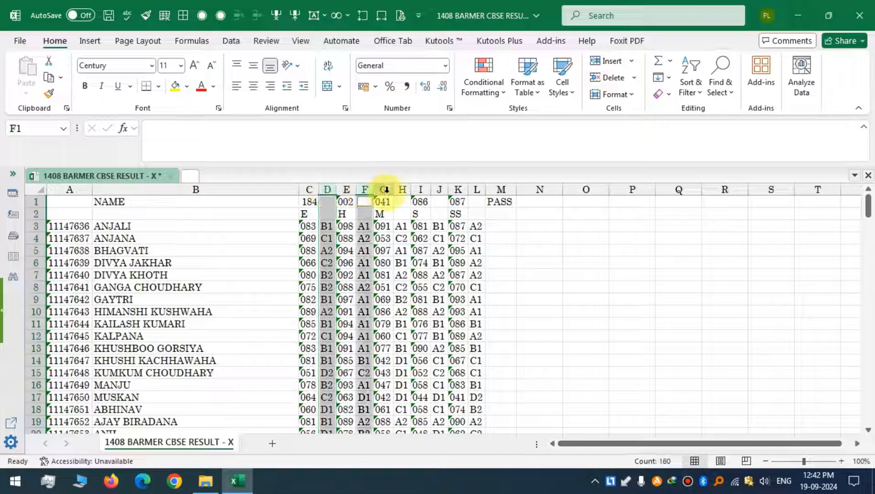
pyautogui.keyDown('ctrl'); pyautogui.click(401, 189); pyautogui.keyUp('ctrl')
pyautogui.keyDown('ctrl'); pyautogui.click(440, 188); pyautogui.keyUp('ctrl')
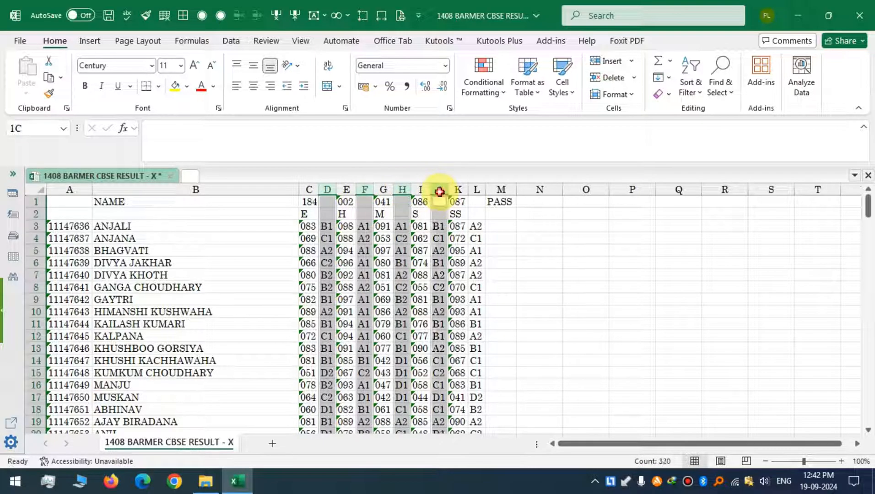
pyautogui.keyDown('ctrl'); pyautogui.click(478, 189); pyautogui.keyUp('ctrl')
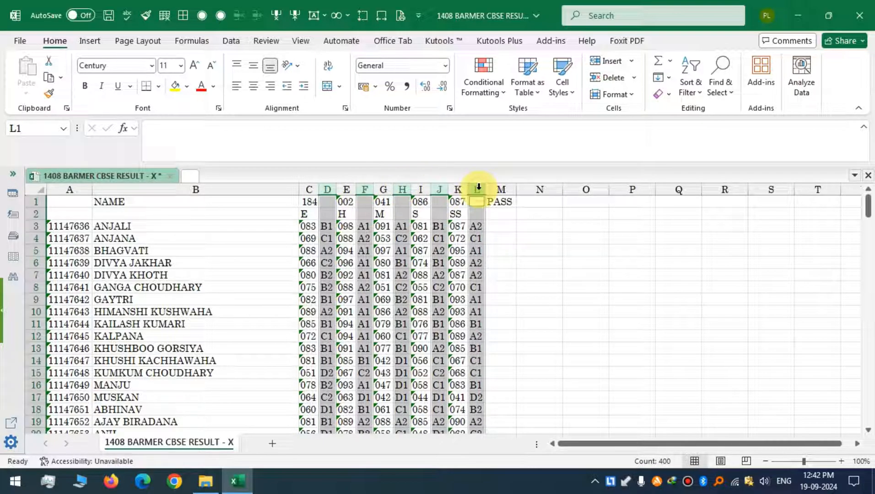
pyautogui.rightClick(477, 222)
pyautogui.press('Escape')
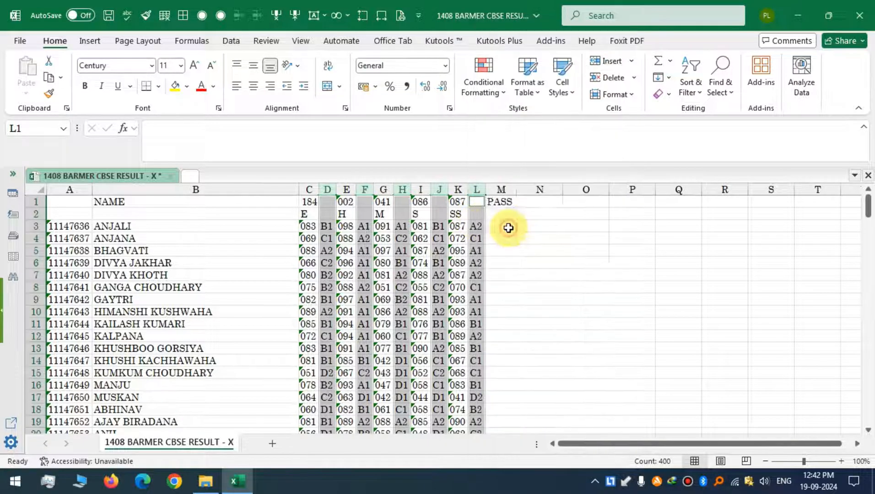
pyautogui.hotkey('ctrl', '-')
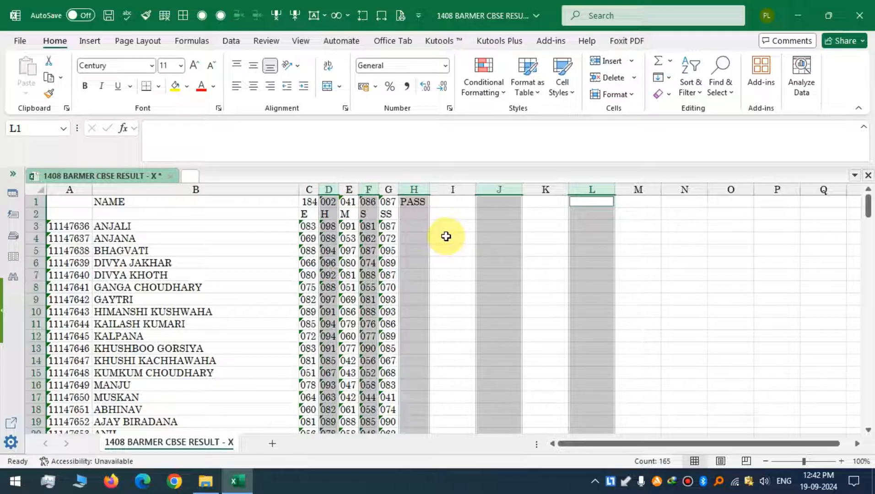
# Convert the subject marks in C3:G84 from text to numbers.
pyautogui.click(269, 216)
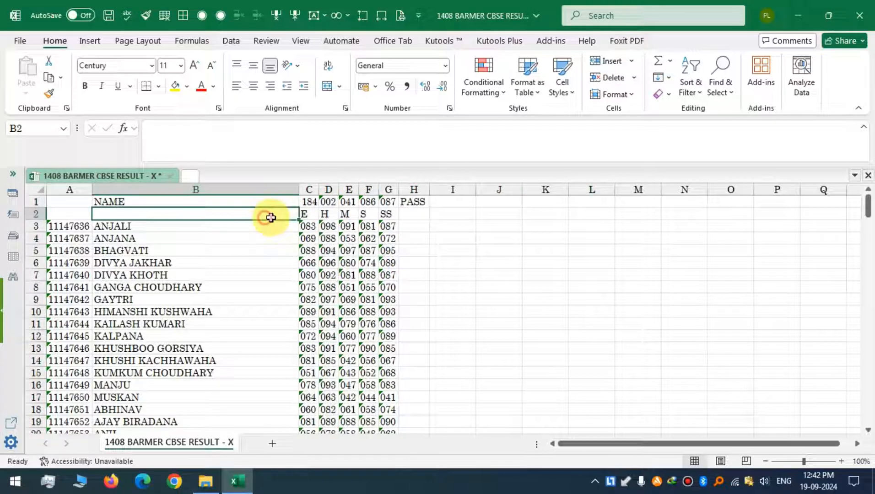
pyautogui.click(309, 214)
pyautogui.click(332, 215)
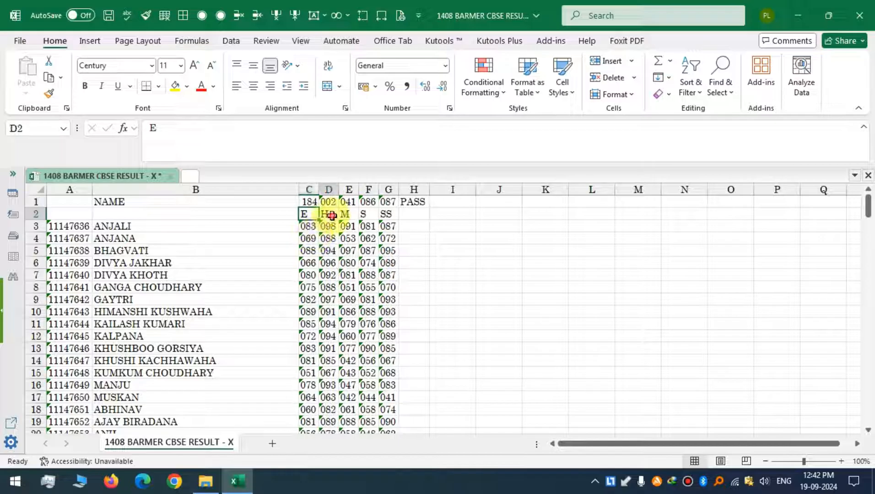
pyautogui.click(346, 214)
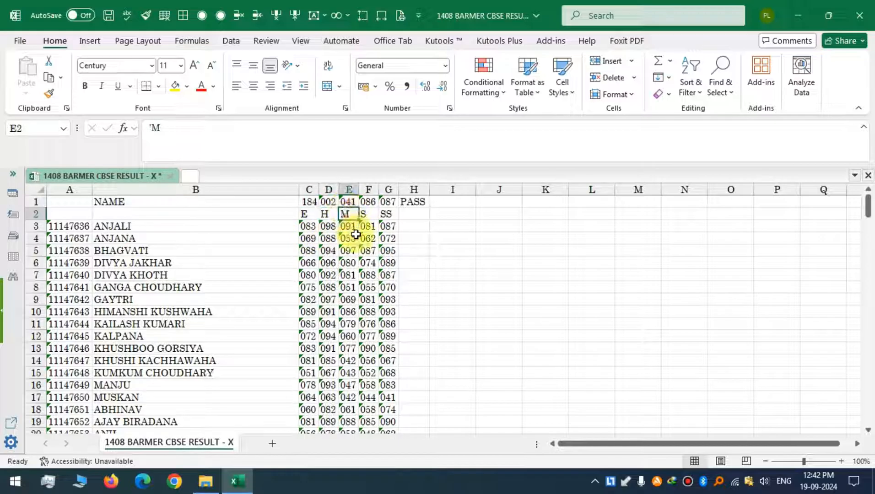
pyautogui.click(370, 215)
pyautogui.click(386, 215)
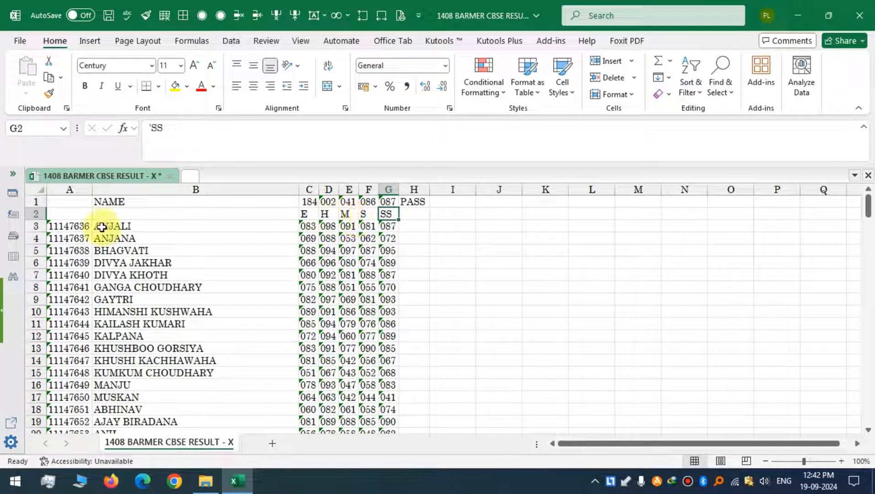
pyautogui.click(310, 225)
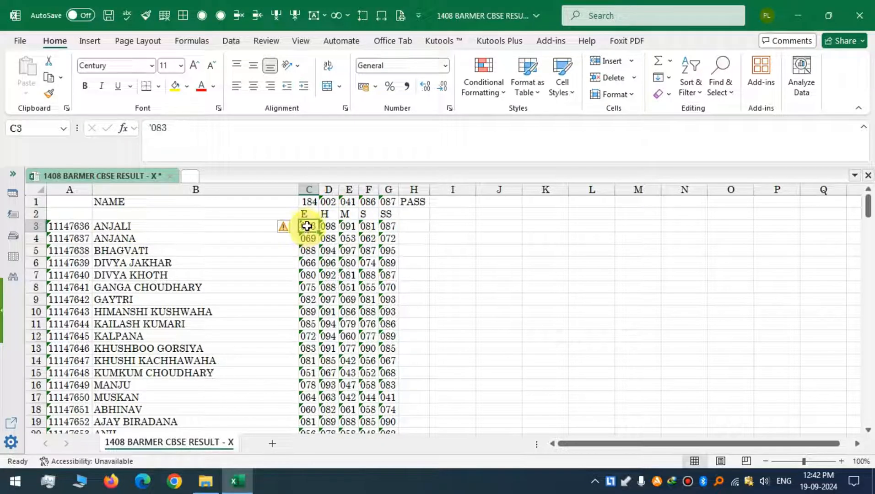
pyautogui.moveTo(308, 226); pyautogui.dragTo(386, 229)
pyautogui.click(258, 249)
pyautogui.moveTo(309, 227); pyautogui.dragTo(387, 408)
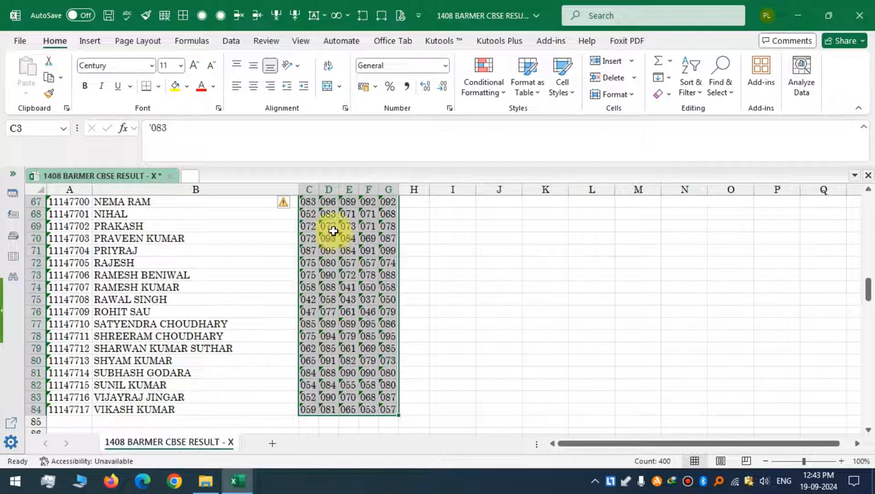
pyautogui.moveTo(285, 206)
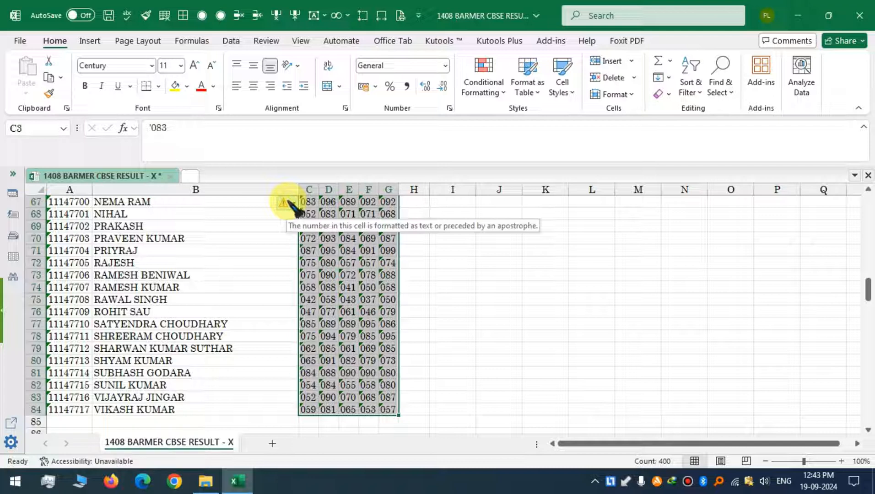
pyautogui.click(293, 208)
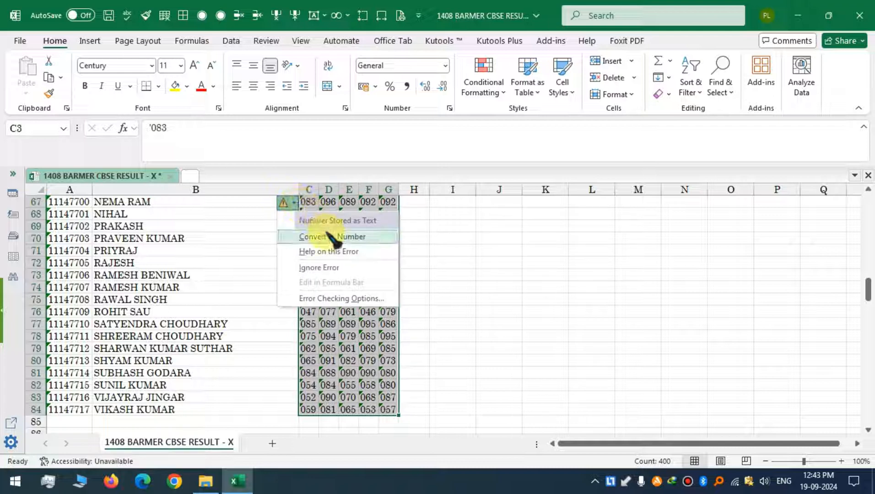
pyautogui.click(366, 236)
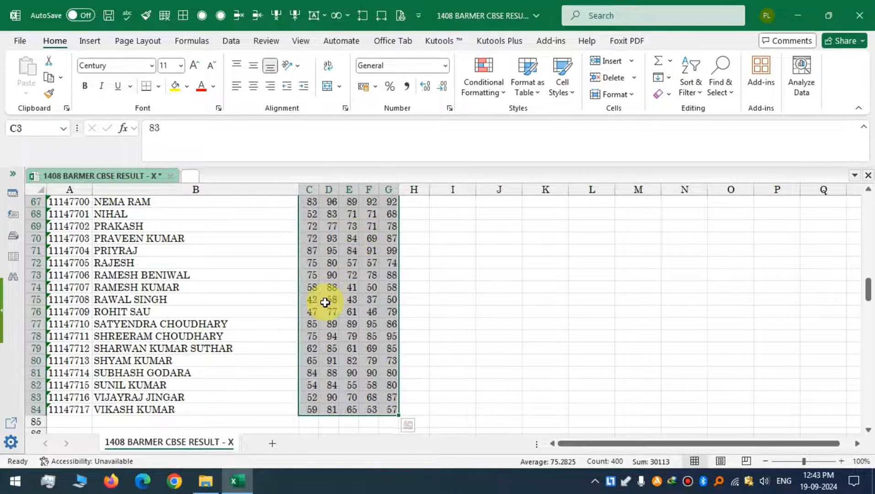
# Open the X CBSE Result Excel Sheet template workbook from the project folder.
pyautogui.scroll(7, 325, 303)
pyautogui.scroll(15, 325, 303)
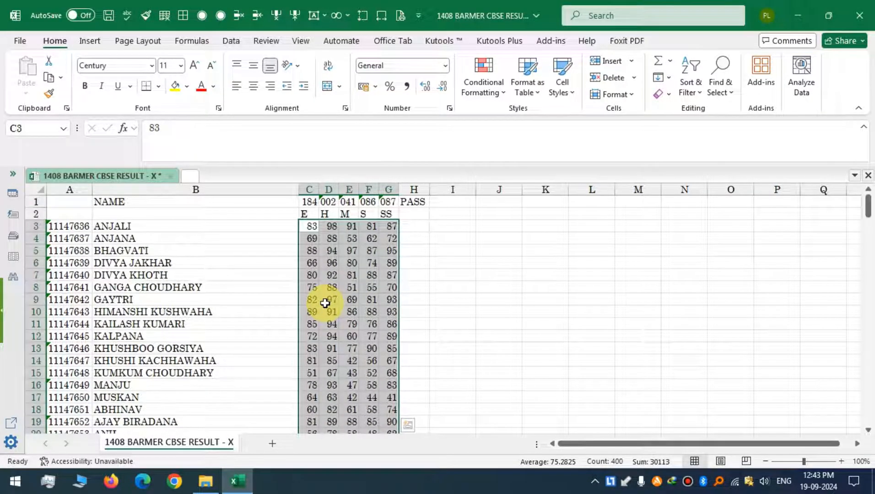
pyautogui.click(79, 226)
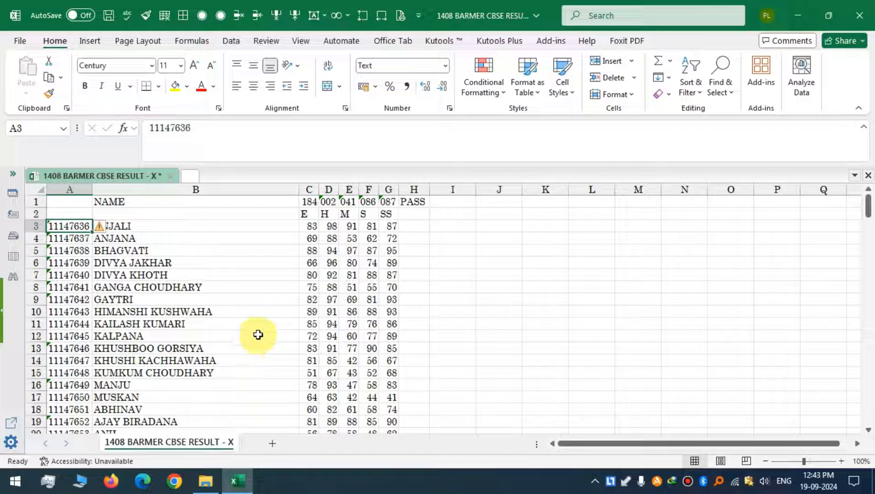
pyautogui.click(211, 478)
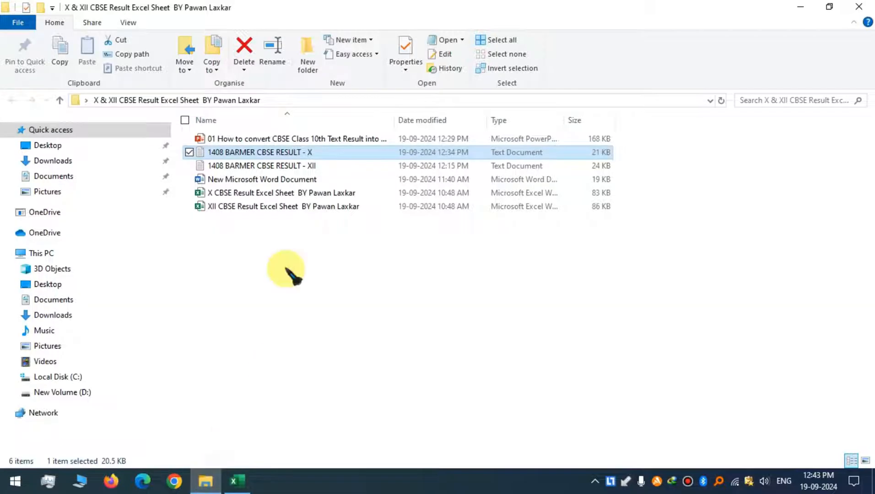
pyautogui.click(313, 194)
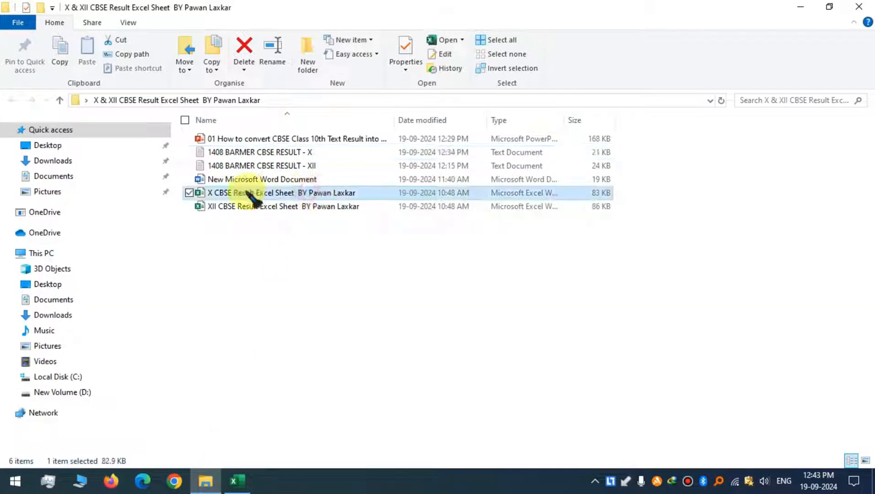
pyautogui.doubleClick(315, 192)
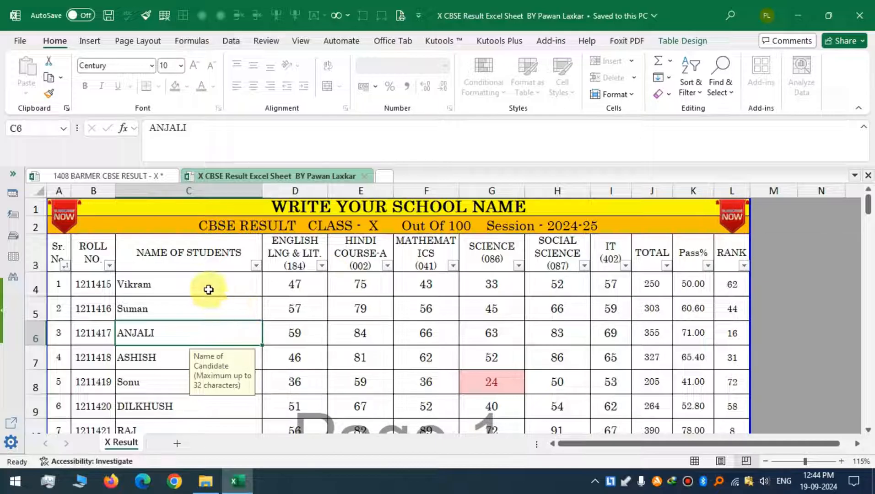
# Inspect the template's first student row and the IT subject column header.
pyautogui.click(101, 289)
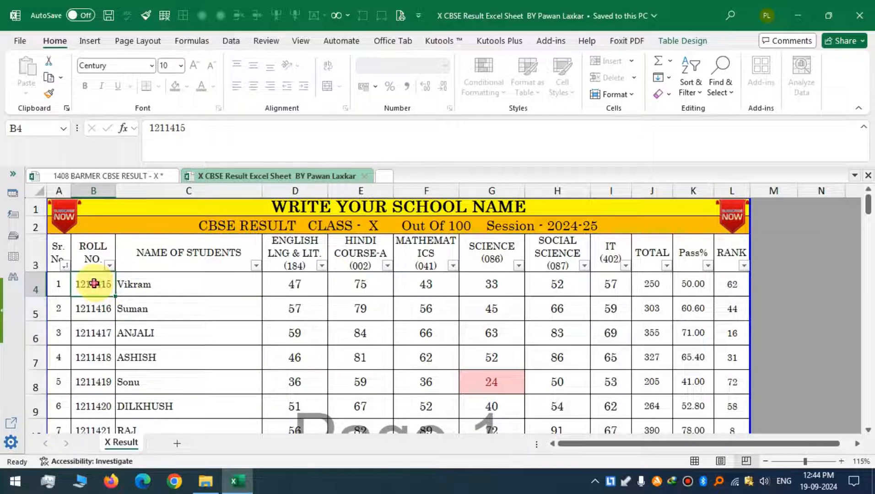
pyautogui.moveTo(94, 283); pyautogui.dragTo(600, 295)
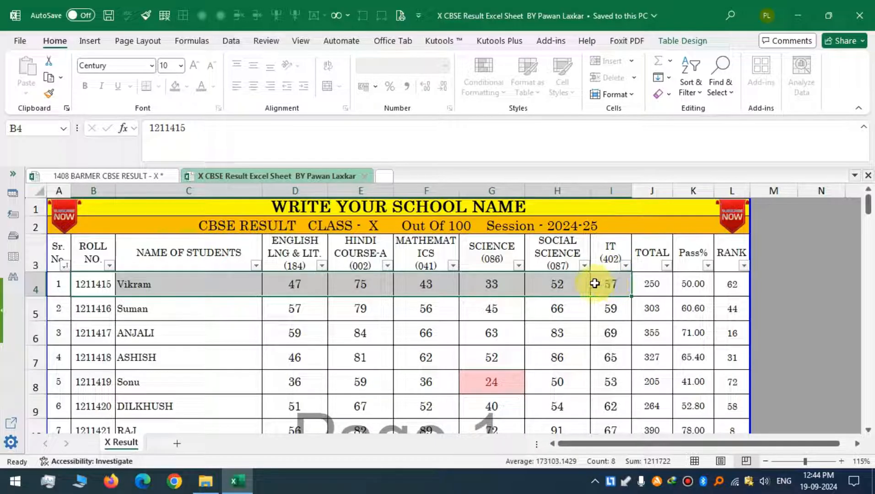
pyautogui.click(617, 283)
pyautogui.click(613, 249)
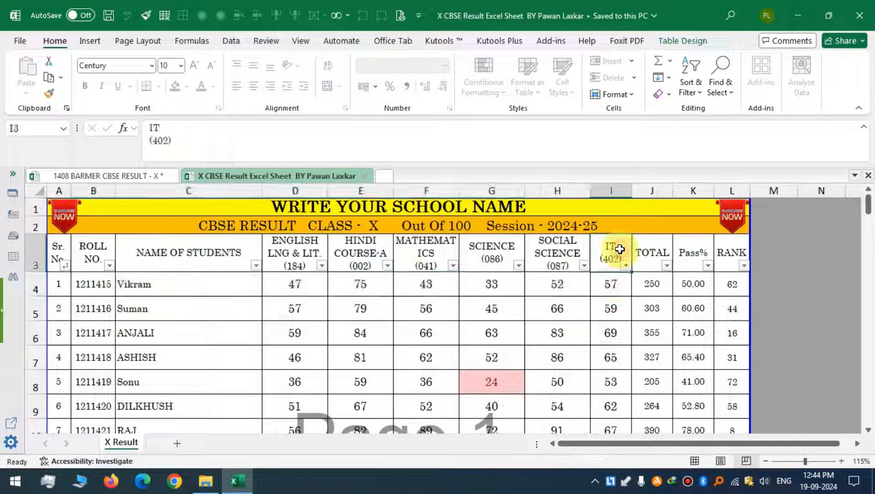
pyautogui.click(612, 283)
pyautogui.click(615, 253)
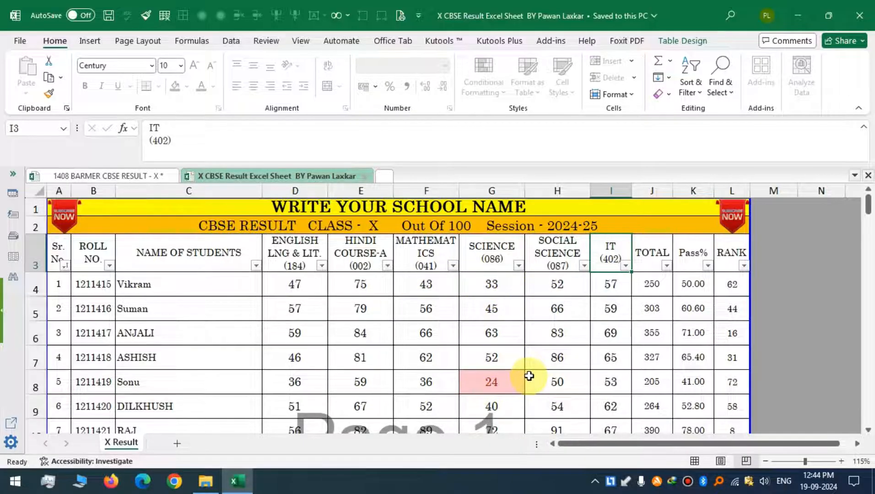
# Examine the TOTAL formula and the subject marks in the fifth student's row of the template.
pyautogui.scroll(-1, 529, 376)
pyautogui.click(502, 351)
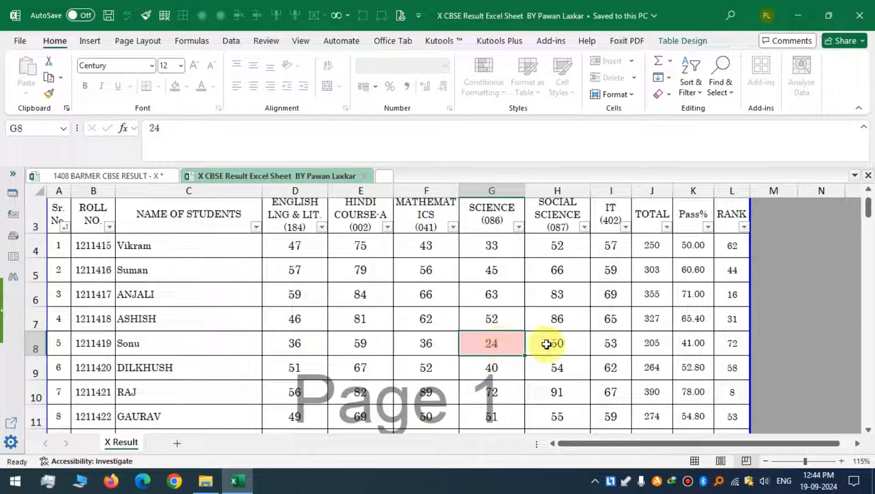
pyautogui.click(651, 344)
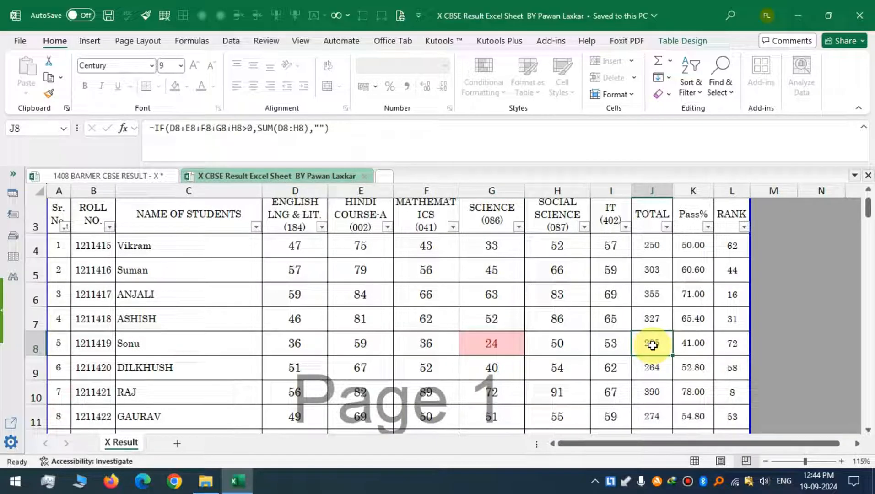
pyautogui.click(509, 344)
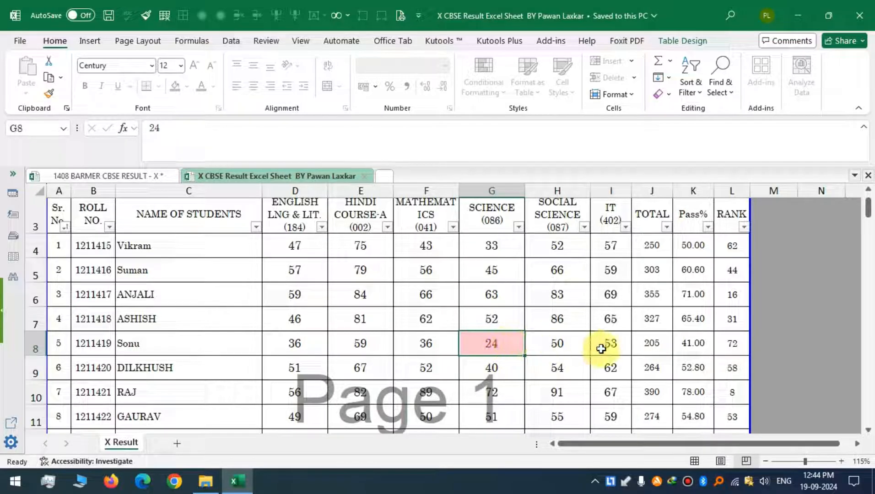
pyautogui.click(615, 348)
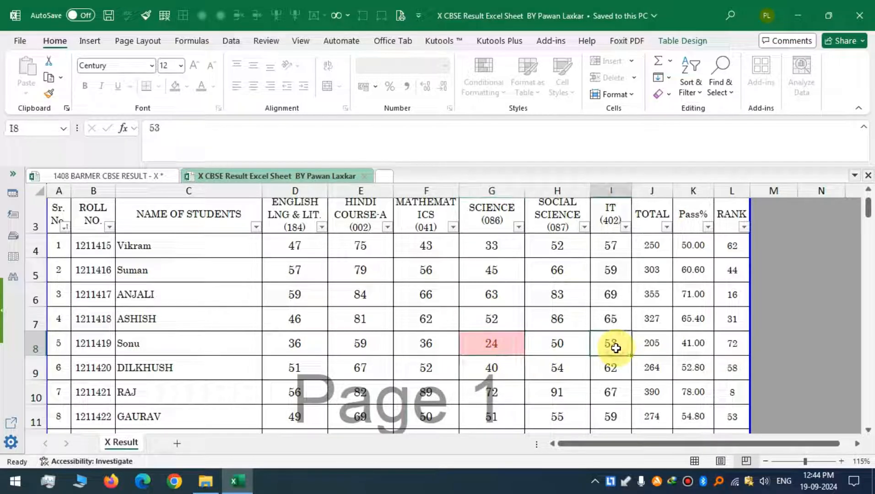
pyautogui.click(645, 346)
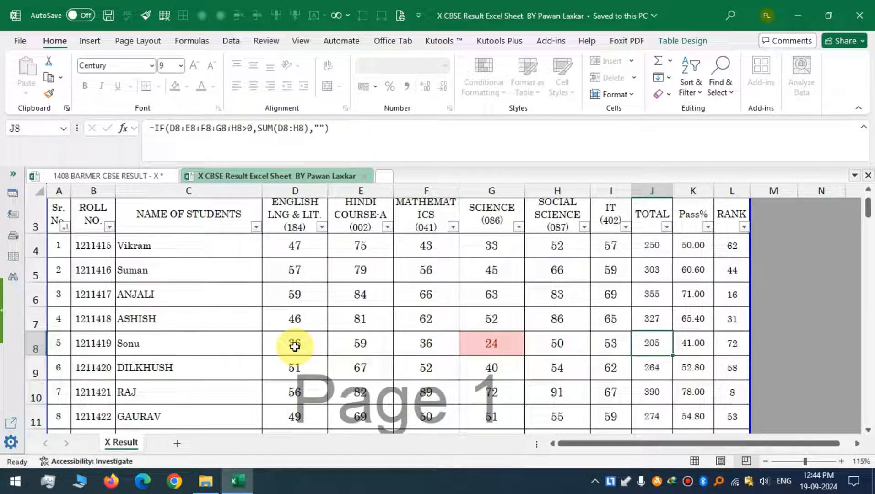
pyautogui.moveTo(294, 347); pyautogui.dragTo(555, 342)
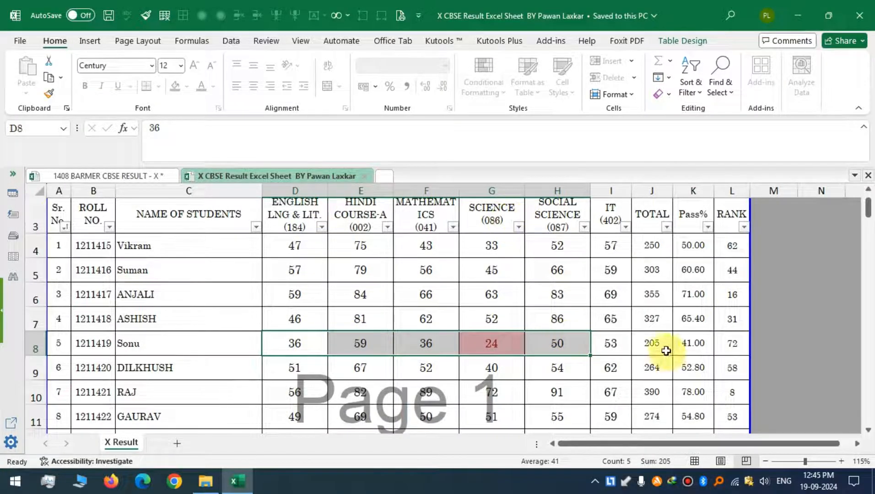
pyautogui.click(506, 347)
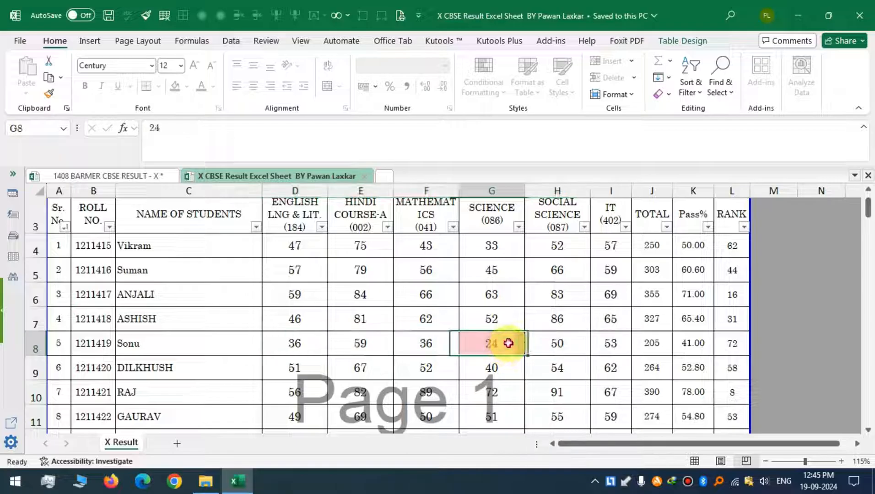
pyautogui.click(617, 347)
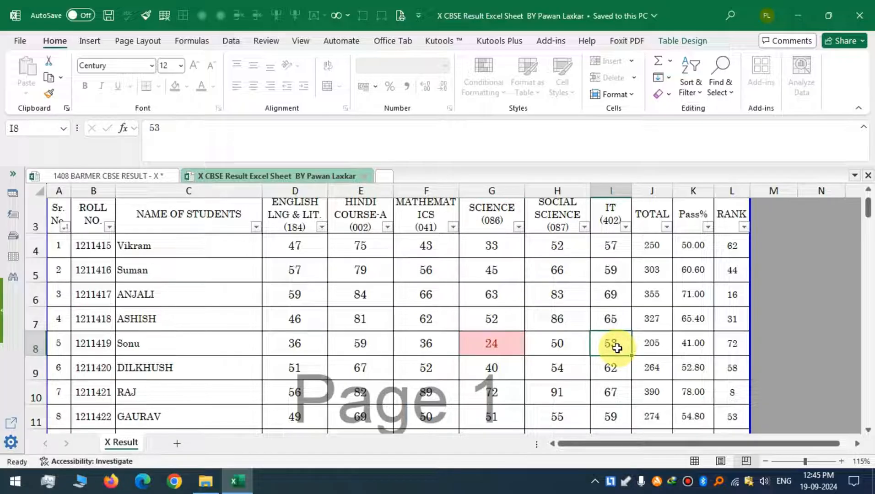
pyautogui.click(652, 344)
pyautogui.moveTo(302, 343); pyautogui.dragTo(578, 346)
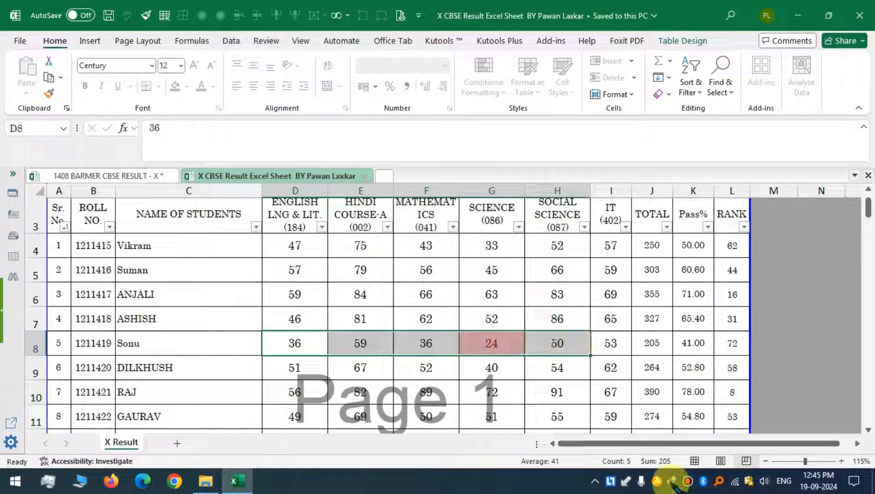
pyautogui.click(657, 343)
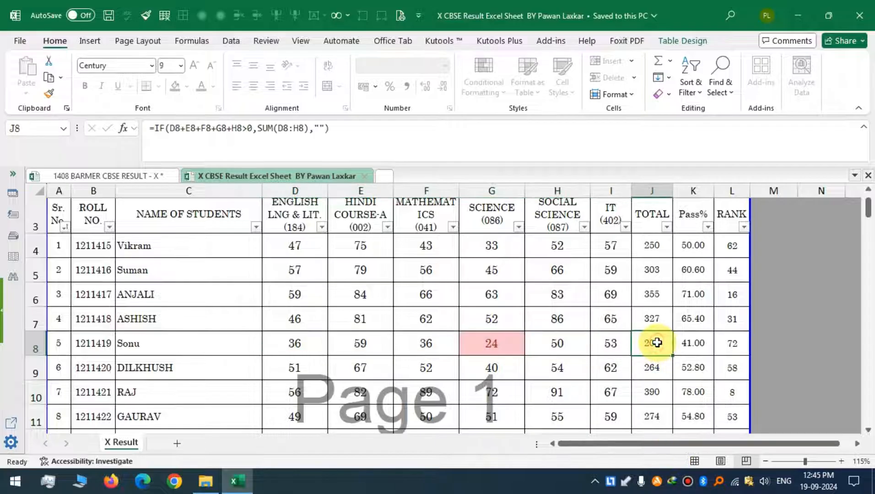
pyautogui.moveTo(307, 343); pyautogui.dragTo(419, 342)
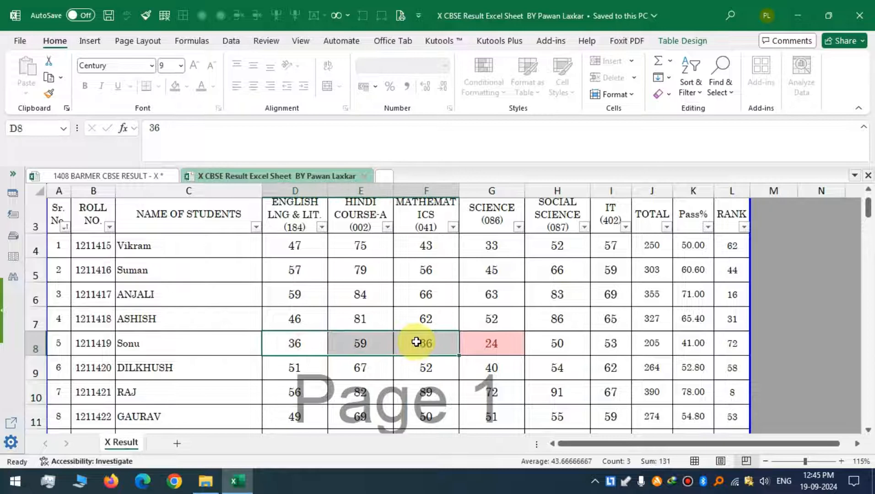
# Inspect the fifth student's marks and TOTAL cell, and the first student's row in the template.
pyautogui.keyDown('ctrl'); pyautogui.click(566, 345); pyautogui.keyUp('ctrl')
pyautogui.keyDown('ctrl'); pyautogui.click(611, 348); pyautogui.keyUp('ctrl')
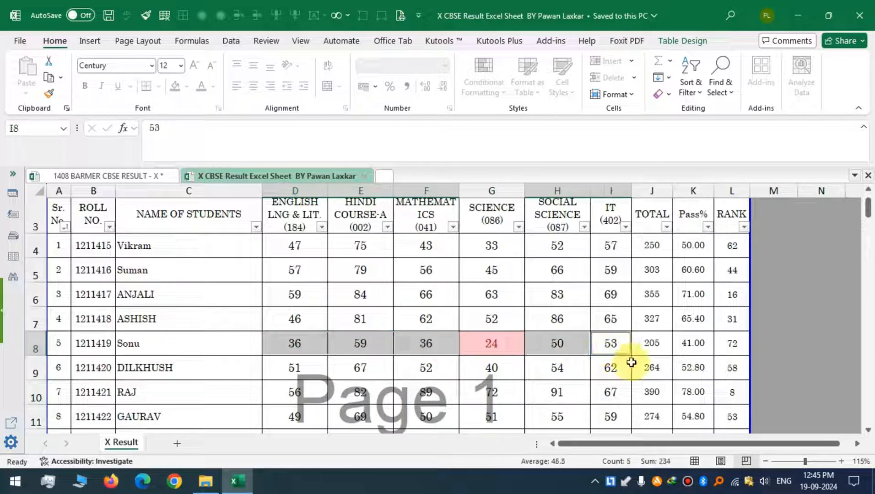
pyautogui.click(652, 345)
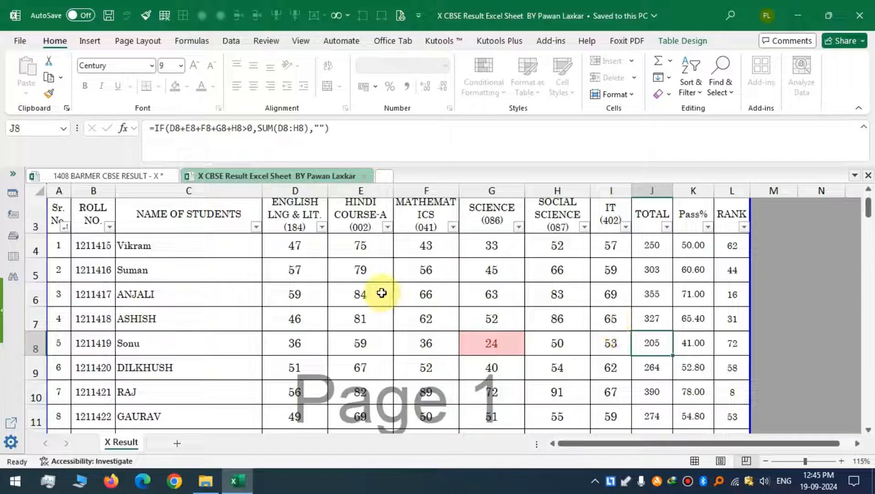
pyautogui.moveTo(90, 247); pyautogui.dragTo(607, 256)
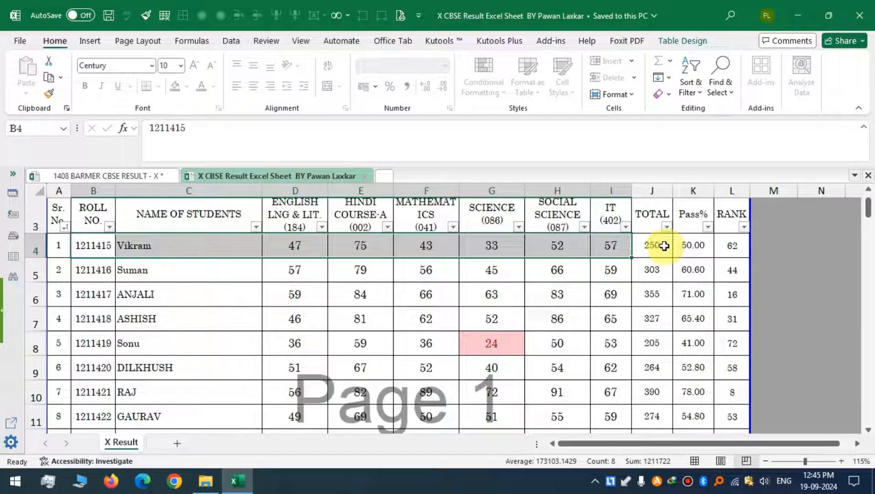
pyautogui.moveTo(293, 204); pyautogui.dragTo(363, 215)
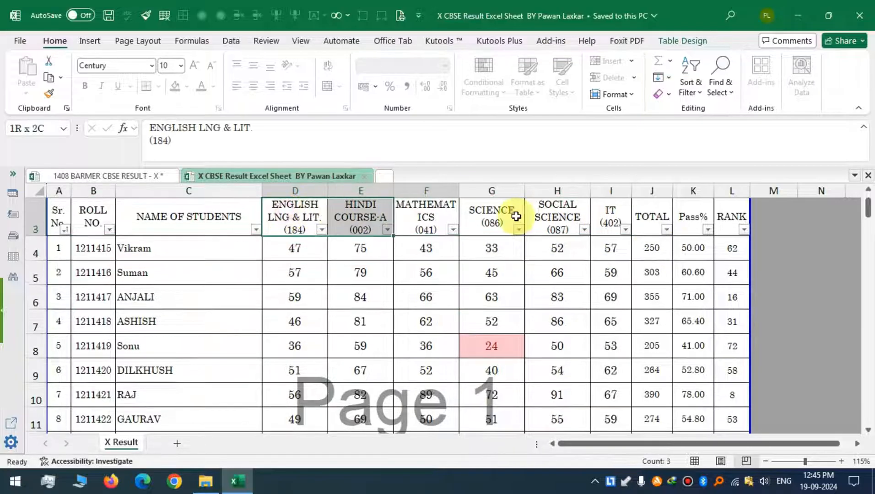
pyautogui.moveTo(515, 216); pyautogui.dragTo(601, 221)
pyautogui.press('Delete')
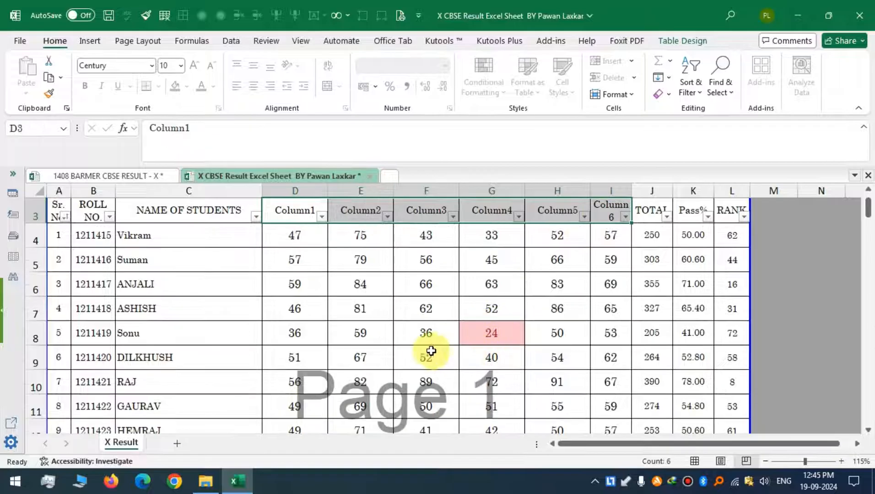
pyautogui.hotkey('ctrl', 'z')
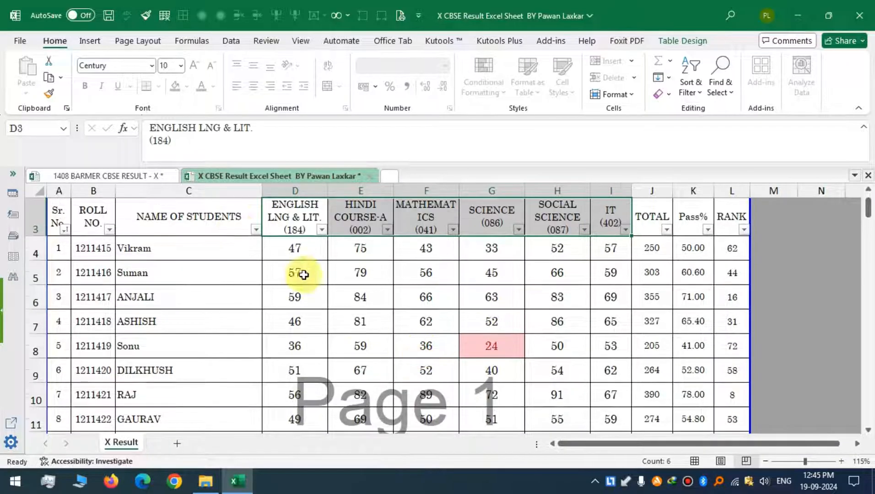
pyautogui.click(657, 216)
pyautogui.click(649, 282)
pyautogui.press('Delete')
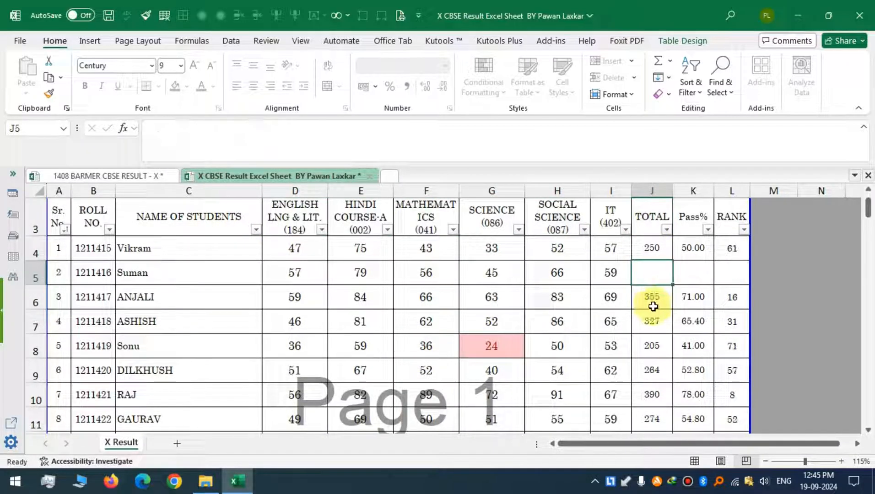
pyautogui.hotkey('ctrl', 'z')
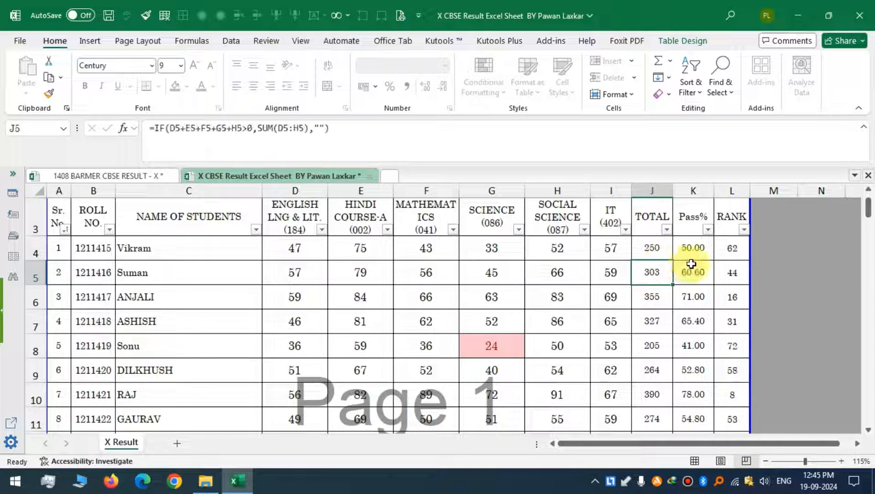
pyautogui.click(693, 247)
pyautogui.press('Delete')
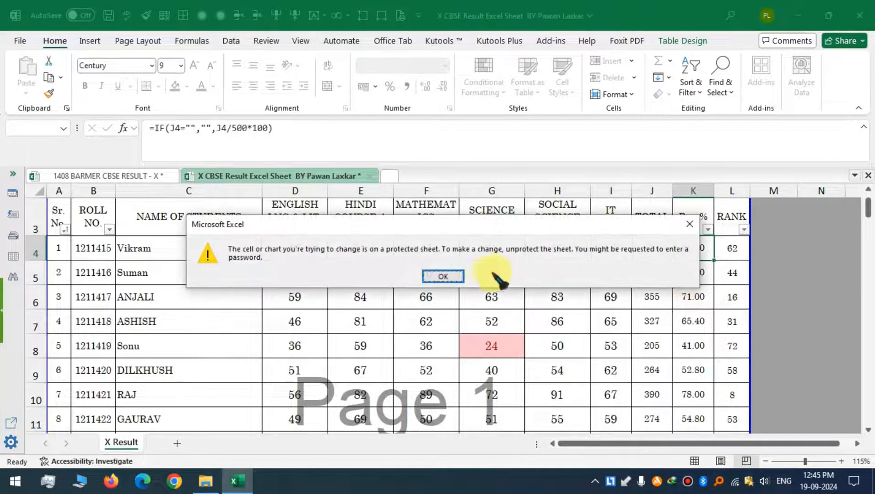
pyautogui.click(453, 277)
pyautogui.click(731, 244)
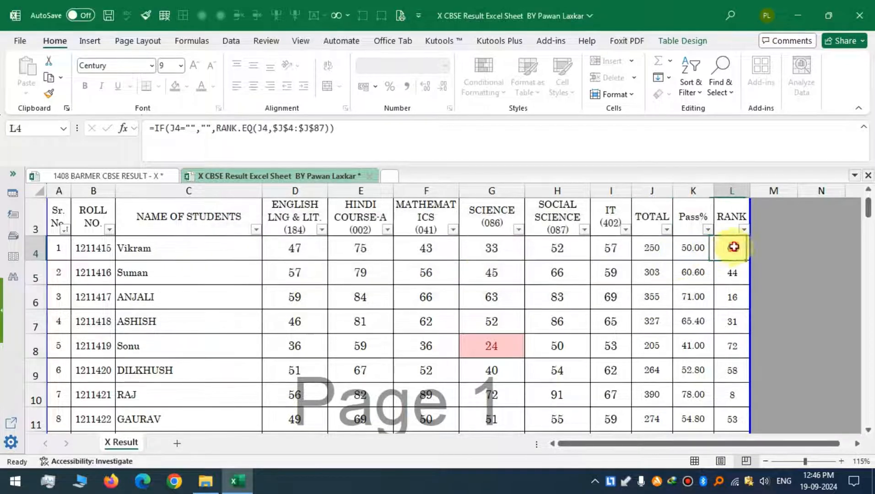
pyautogui.press('Delete')
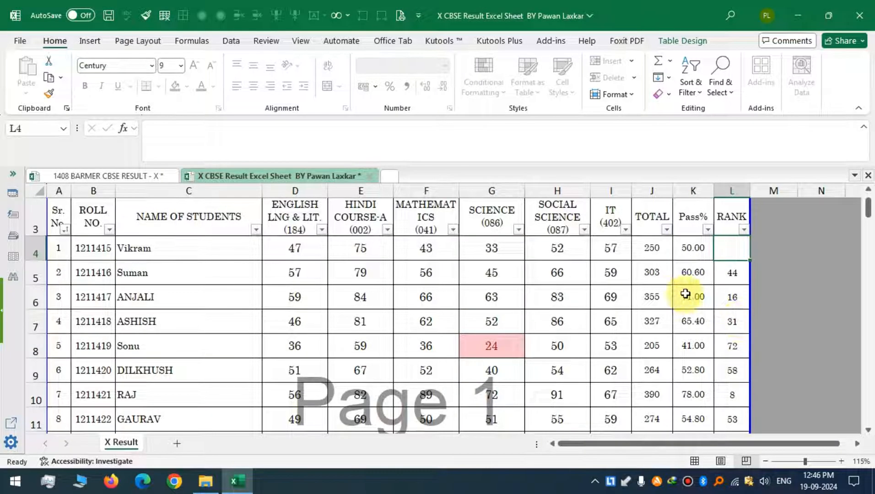
pyautogui.hotkey('ctrl', 'z')
# Clear the sample roll numbers, names and subject marks from the template's student rows.
pyautogui.click(696, 247)
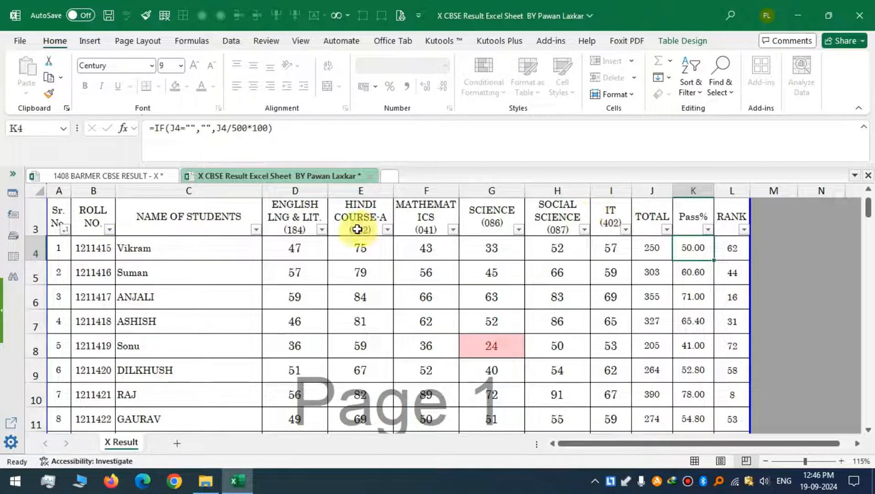
pyautogui.moveTo(93, 247); pyautogui.dragTo(625, 258)
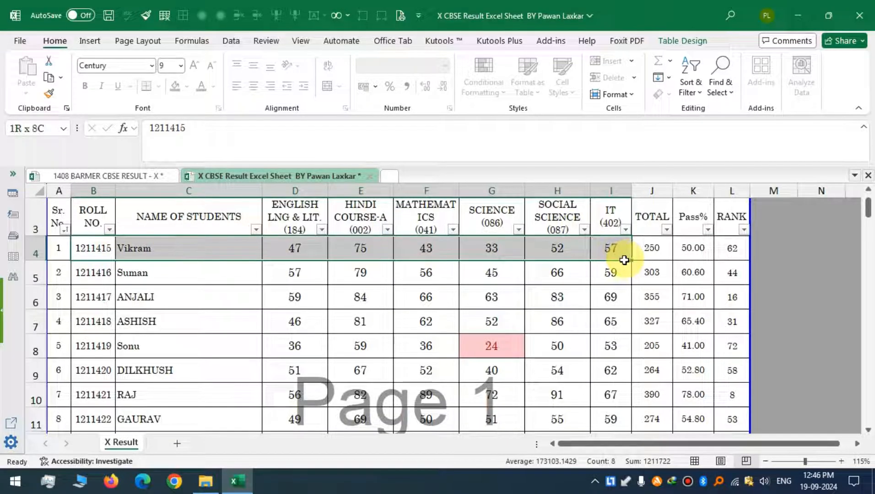
pyautogui.moveTo(625, 260); pyautogui.dragTo(611, 313)
pyautogui.scroll(20, 595, 334)
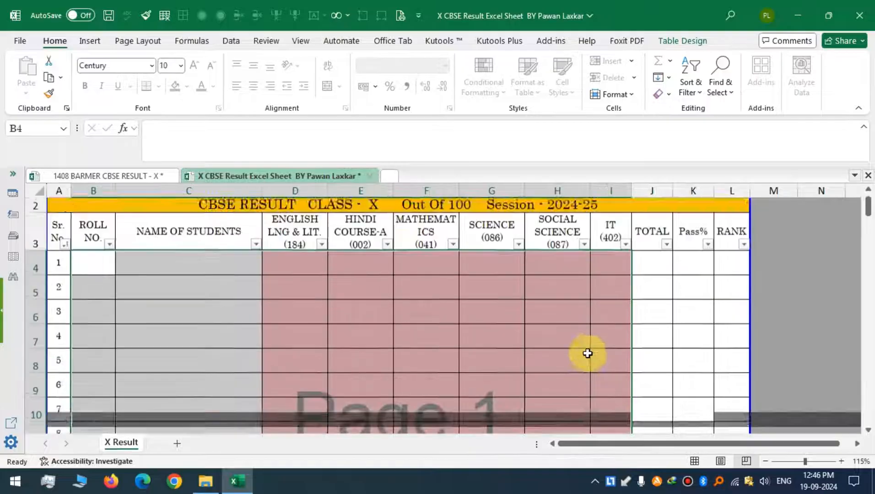
# Scroll through the emptied template to review its student rows and summary statistics section.
pyautogui.click(147, 285)
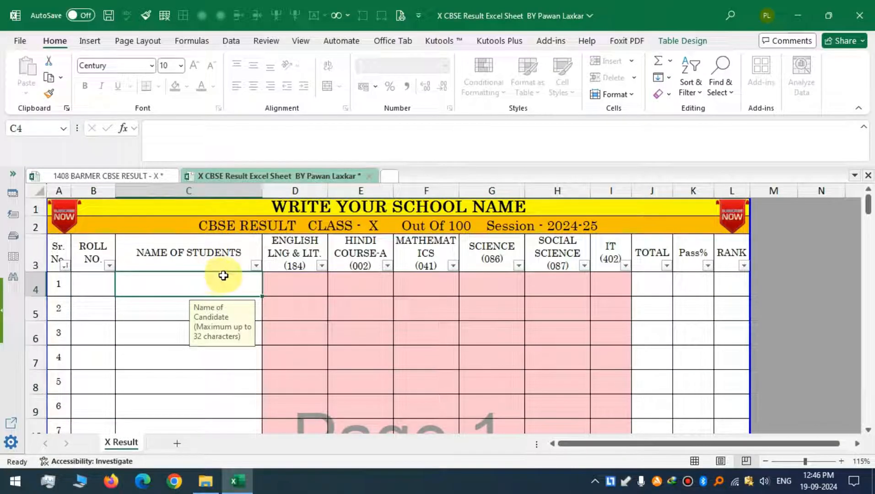
pyautogui.scroll(-1, 217, 278)
pyautogui.keyDown('ctrl'); pyautogui.scroll(-1, 248, 290); pyautogui.keyUp('ctrl')
pyautogui.scroll(-4, 244, 293)
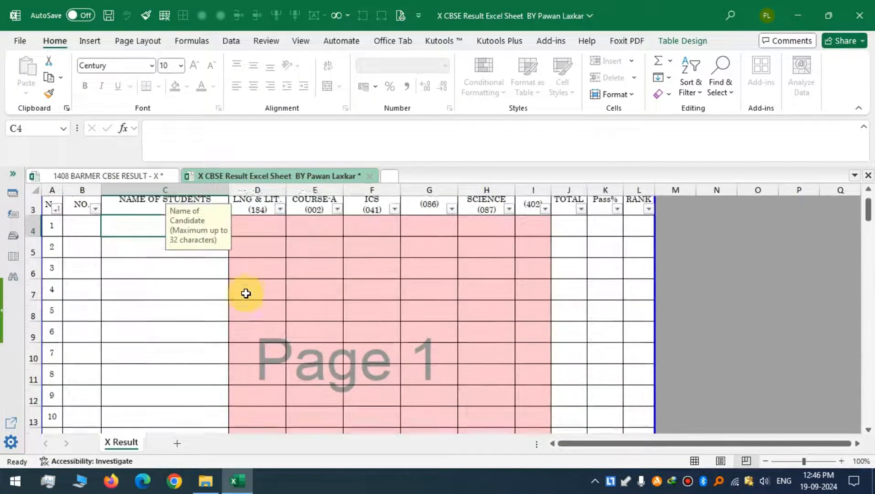
pyautogui.scroll(-14, 259, 296)
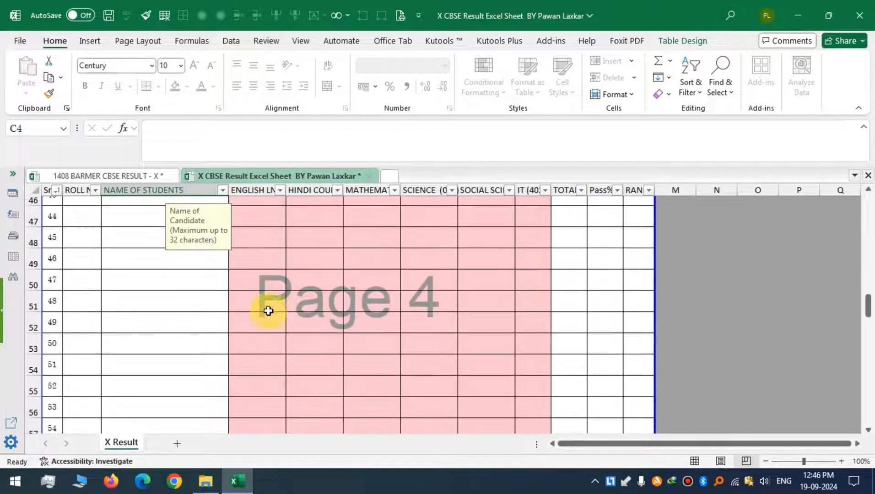
pyautogui.scroll(-10, 271, 316)
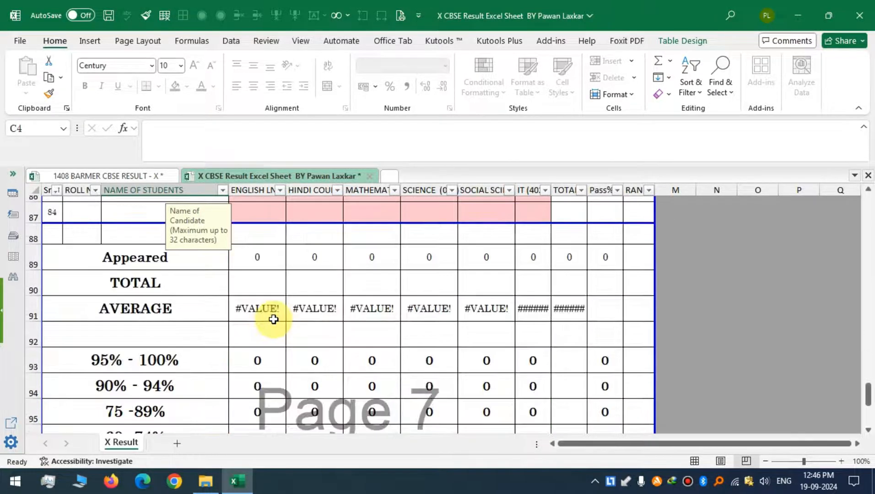
pyautogui.scroll(-2, 273, 319)
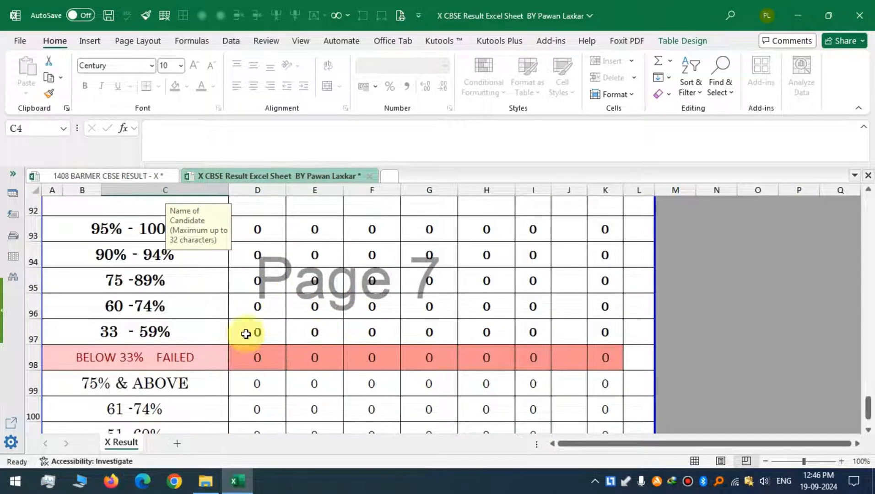
pyautogui.scroll(-1, 300, 321)
pyautogui.scroll(12, 300, 321)
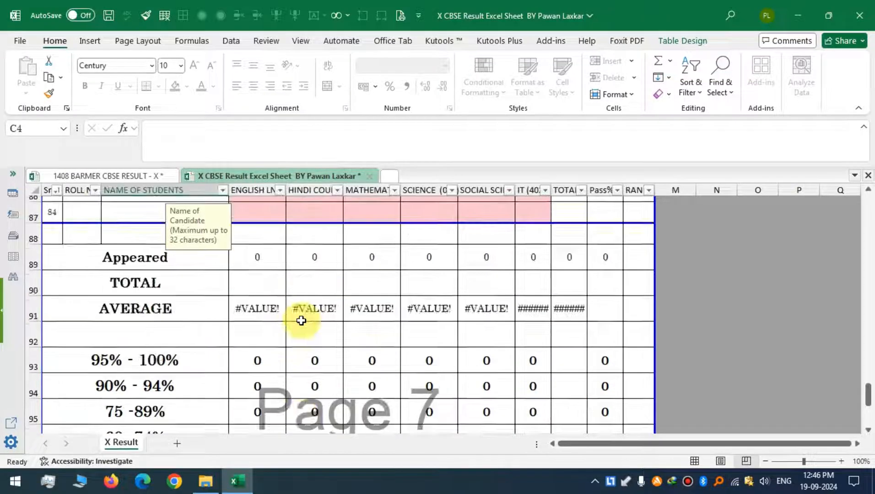
pyautogui.scroll(18, 301, 321)
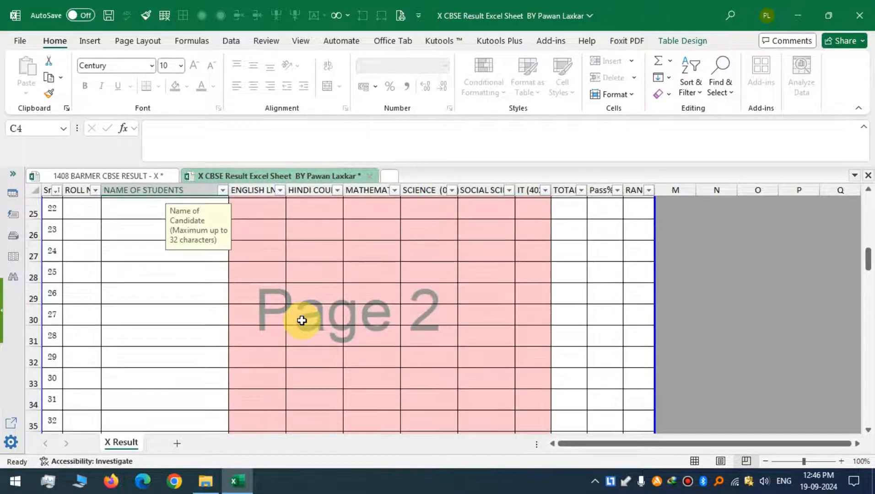
# Compare the subject column headers of the source sheet with the template's subject columns.
pyautogui.click(86, 270)
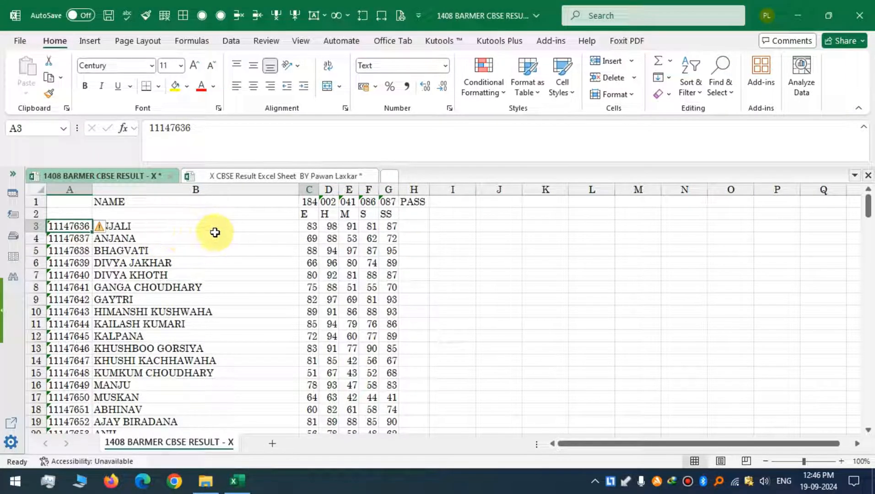
pyautogui.click(305, 215)
pyautogui.click(325, 215)
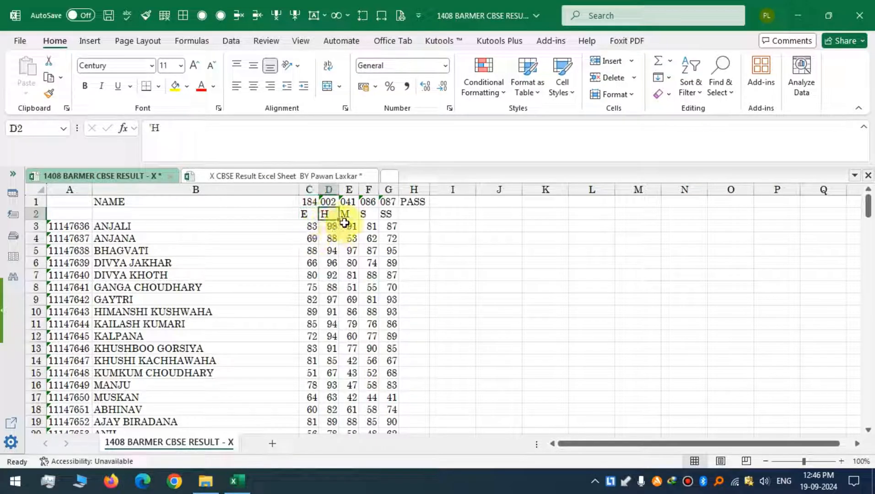
pyautogui.click(385, 215)
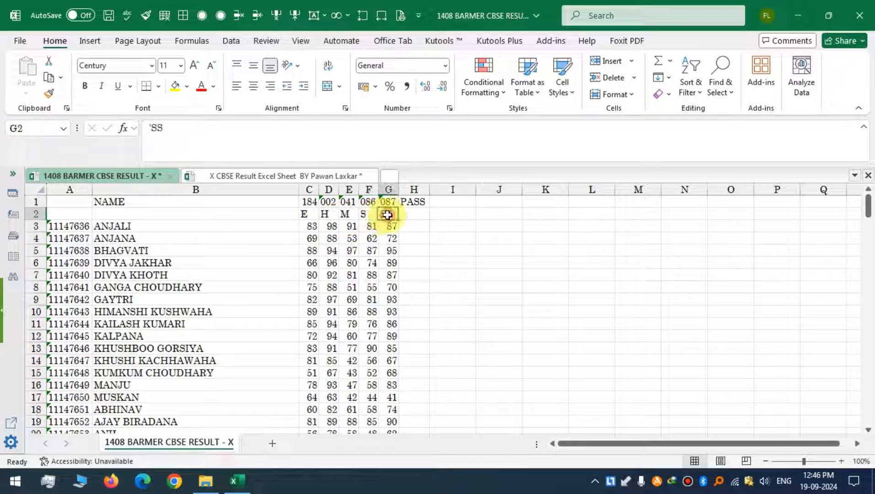
pyautogui.click(247, 176)
pyautogui.click(270, 241)
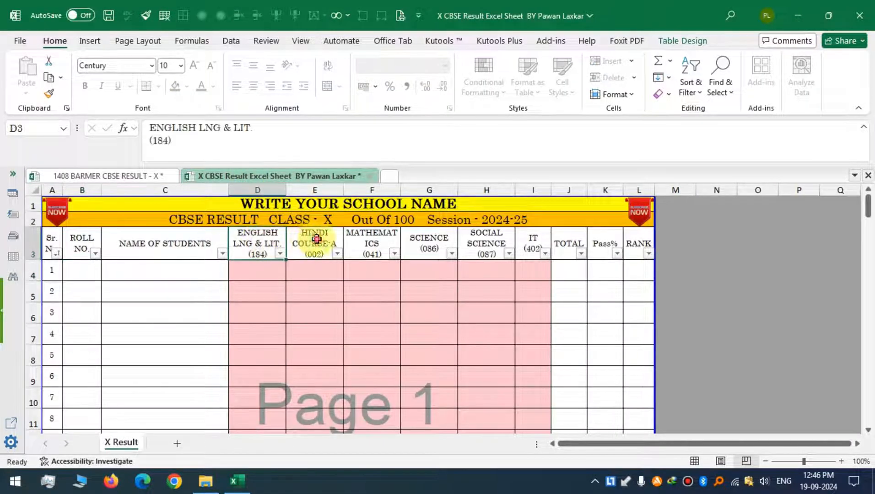
pyautogui.click(317, 238)
pyautogui.click(373, 242)
pyautogui.click(430, 242)
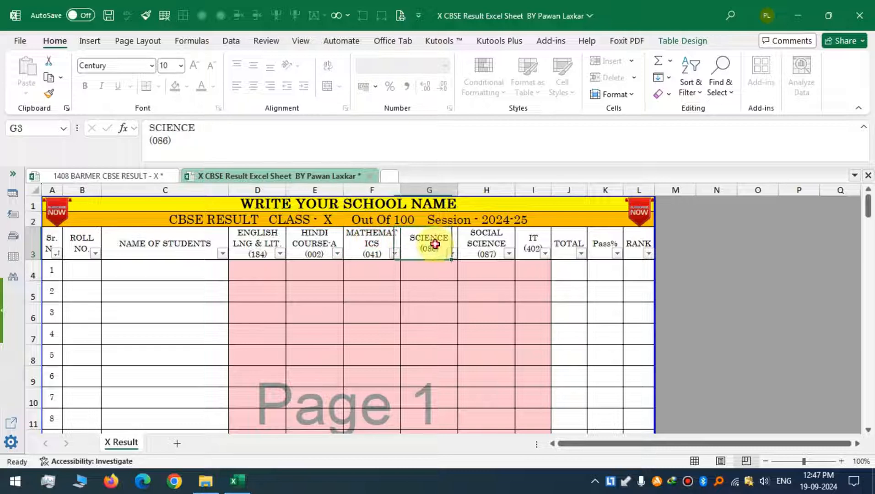
pyautogui.click(490, 246)
pyautogui.click(526, 246)
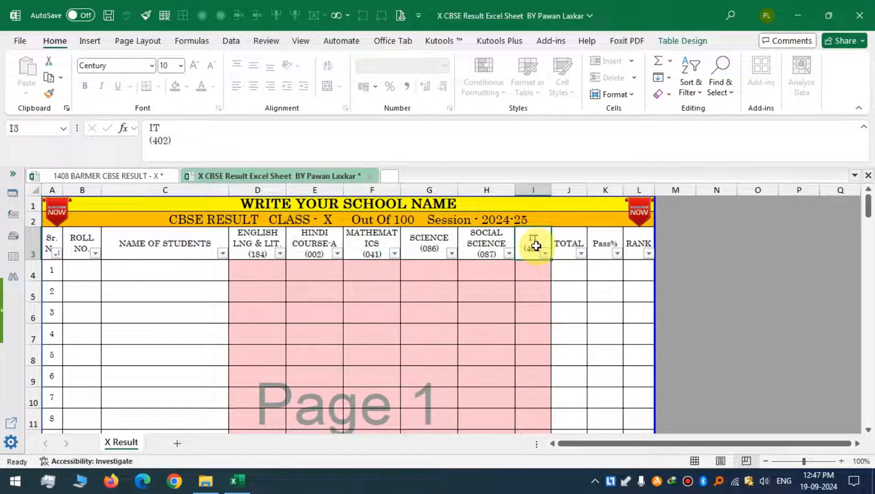
pyautogui.click(96, 175)
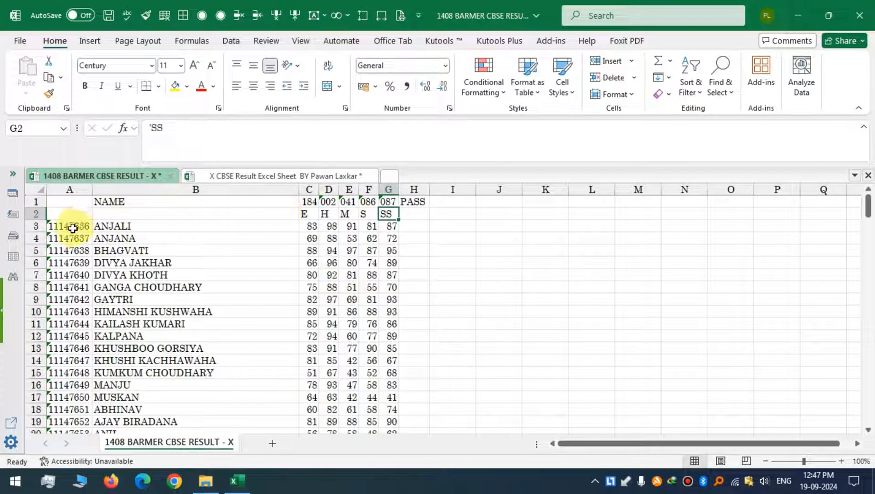
# Copy the roll numbers, names and subject marks in A3:G84 of the source sheet.
pyautogui.moveTo(69, 229); pyautogui.dragTo(387, 229)
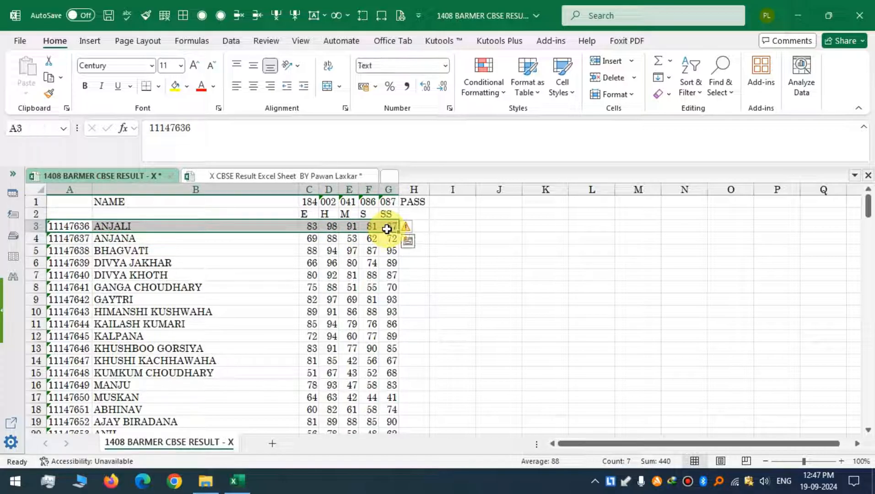
pyautogui.click(263, 251)
pyautogui.click(59, 226)
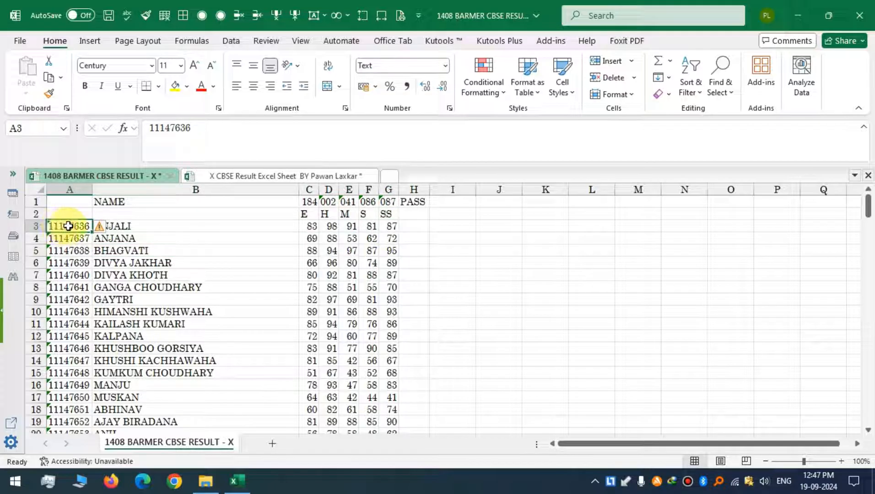
pyautogui.moveTo(80, 228); pyautogui.dragTo(388, 385)
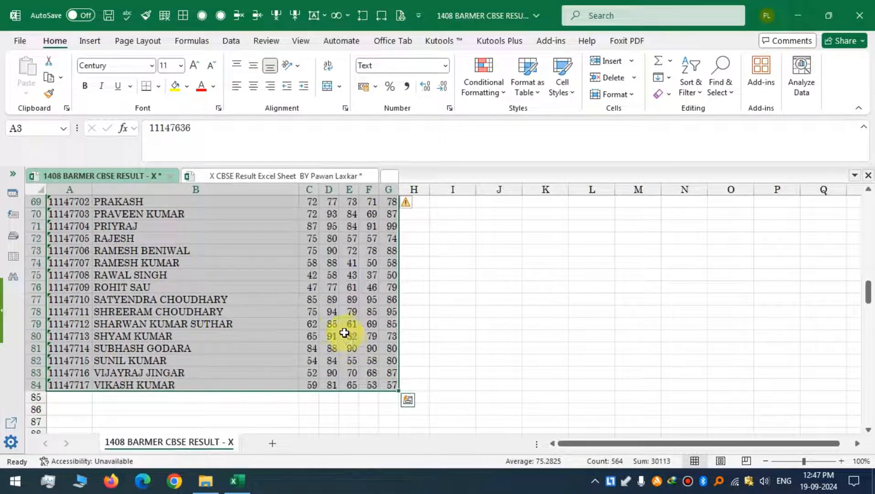
pyautogui.hotkey('ctrl', 'c')
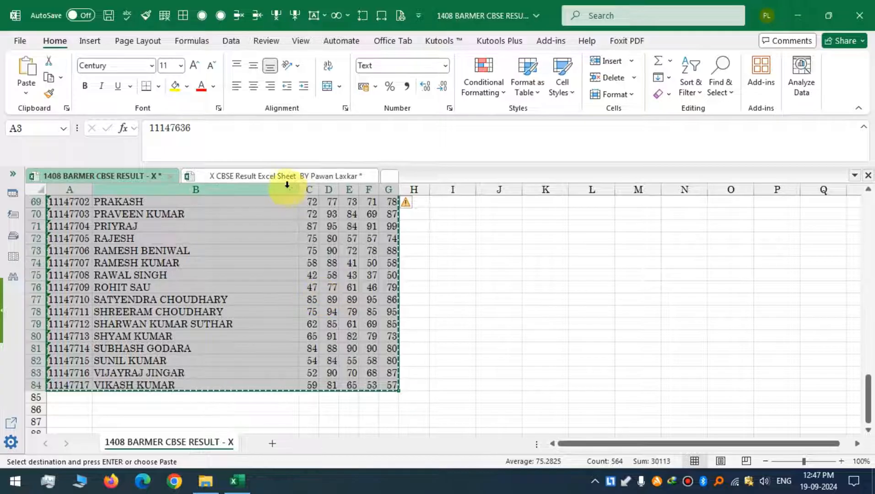
# Paste the copied roll numbers, names and marks as values into the template's first student row.
pyautogui.click(266, 177)
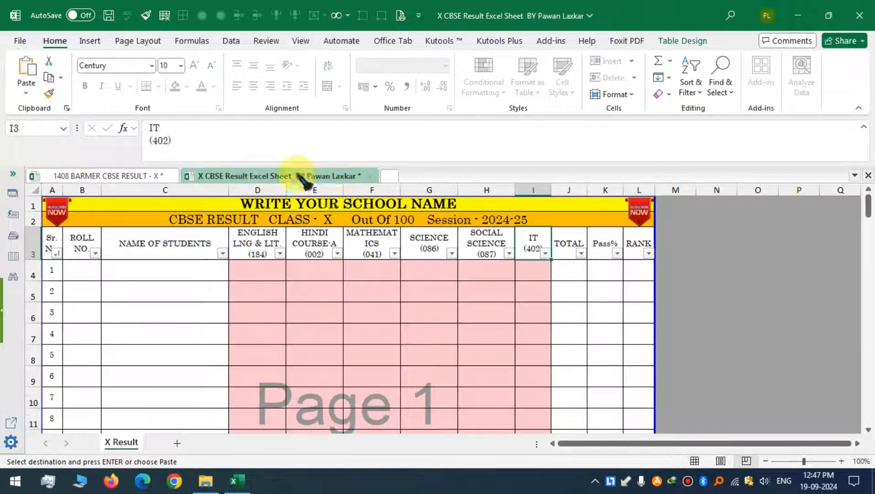
pyautogui.click(77, 272)
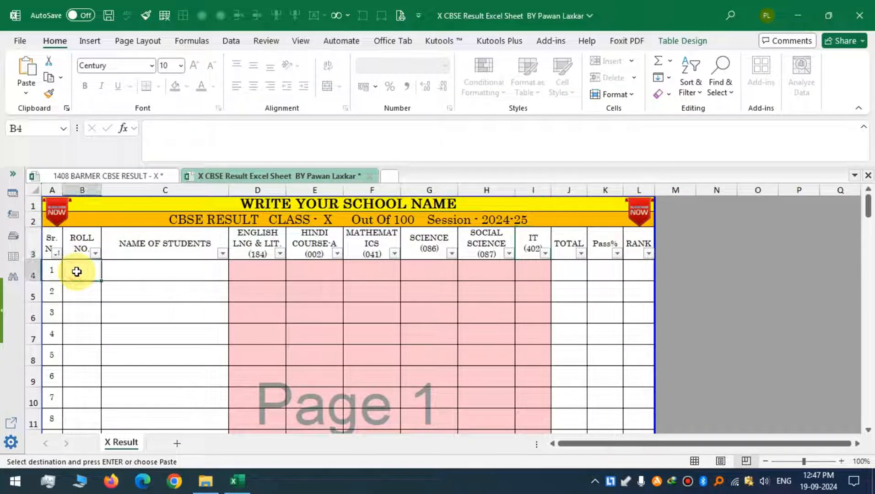
pyautogui.rightClick(76, 272)
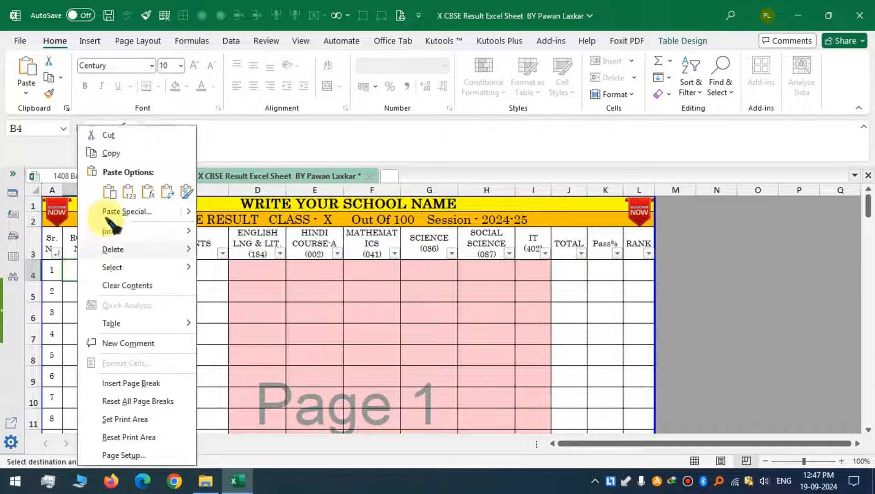
pyautogui.click(129, 192)
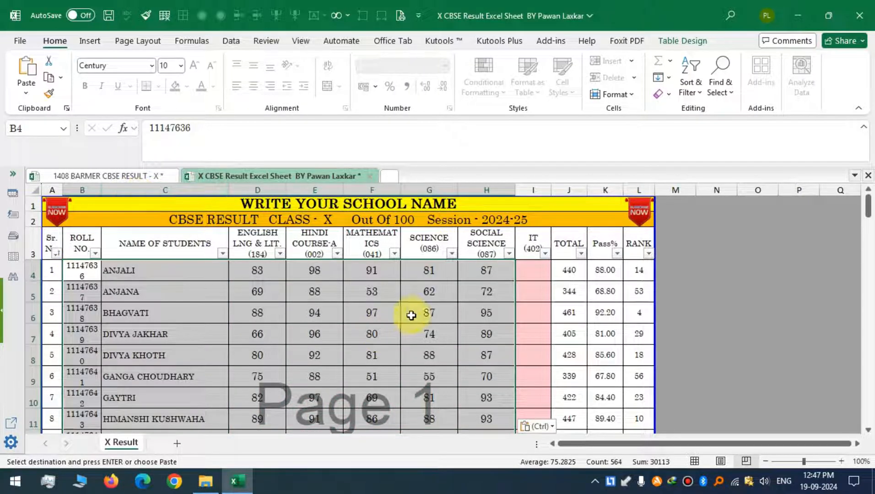
# Review the pasted student rows and the Appeared, Total and Average summary formulas for the subject columns.
pyautogui.scroll(-6, 572, 288)
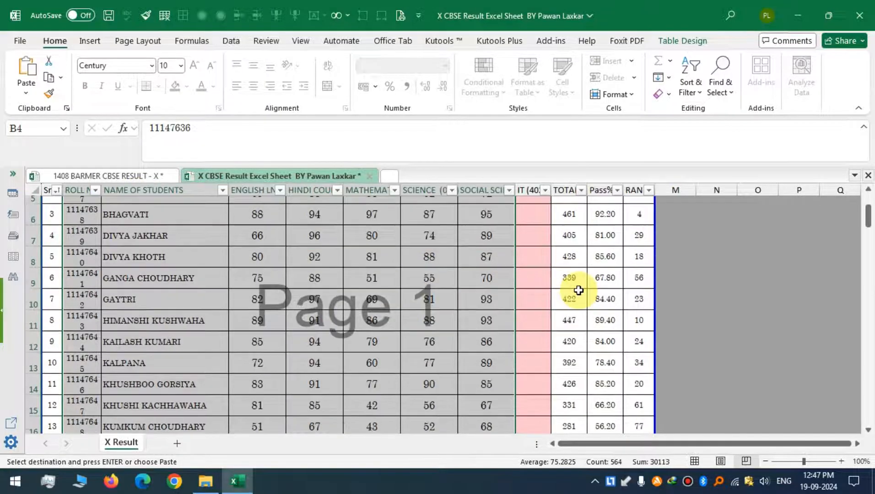
pyautogui.scroll(-6, 576, 298)
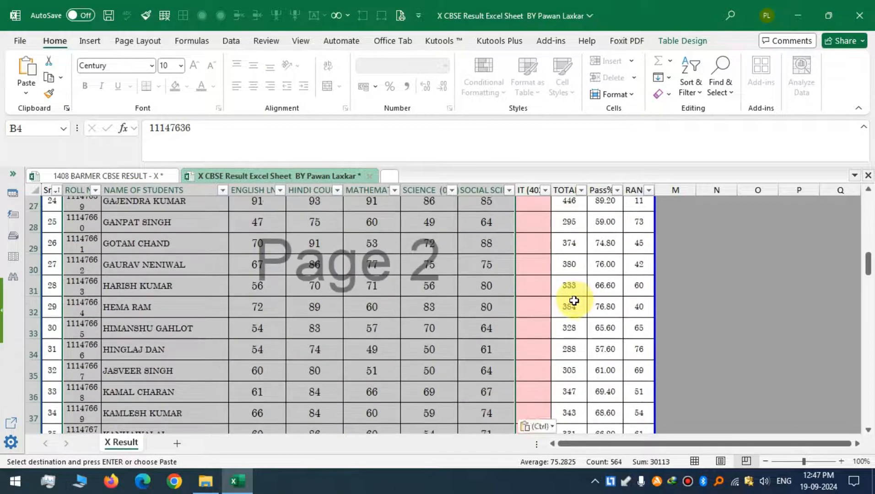
pyautogui.scroll(-7, 574, 303)
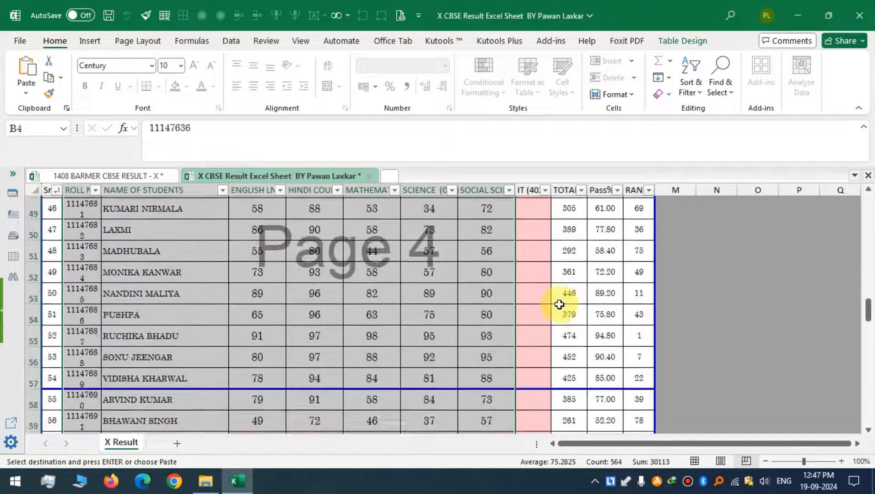
pyautogui.scroll(-8, 440, 287)
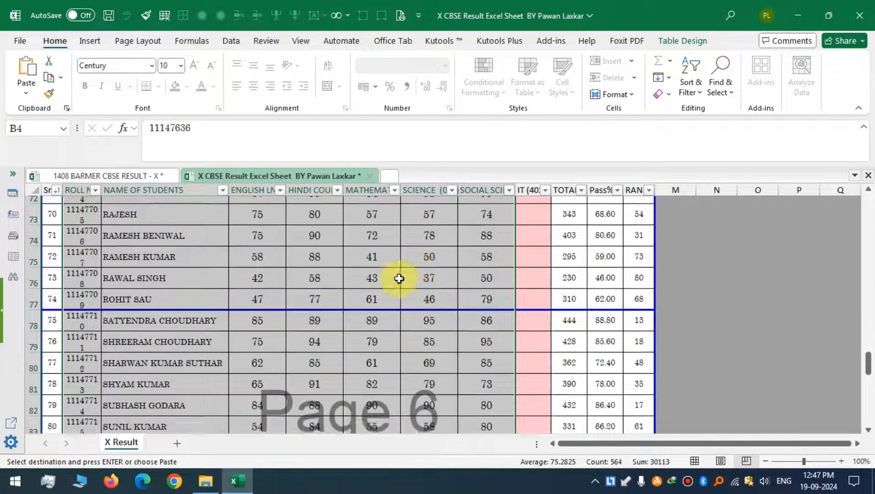
pyautogui.scroll(-1, 272, 311)
pyautogui.click(258, 240)
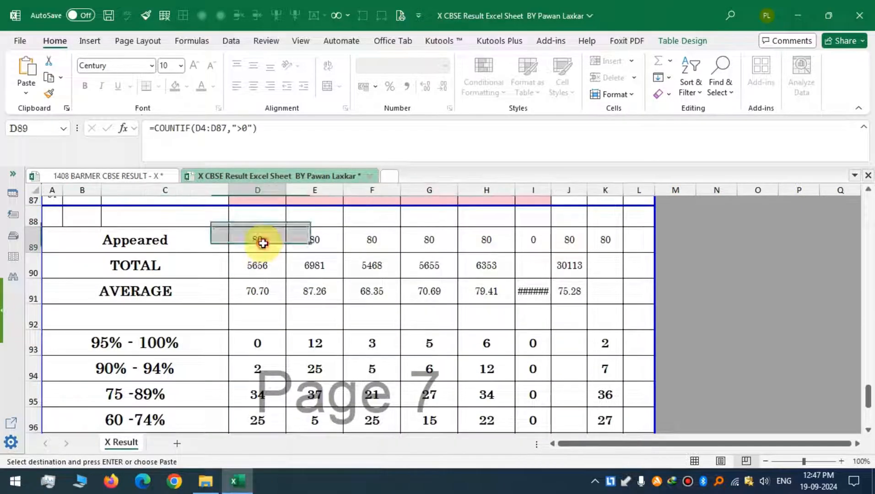
pyautogui.click(321, 239)
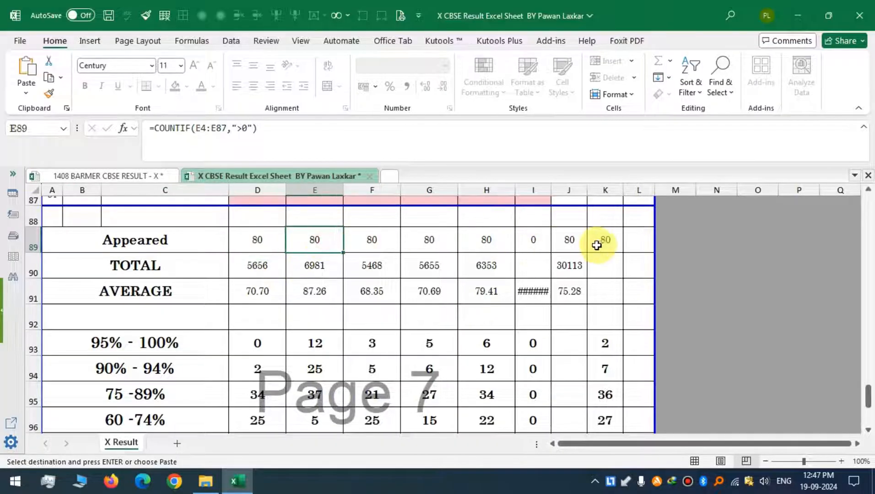
pyautogui.click(252, 271)
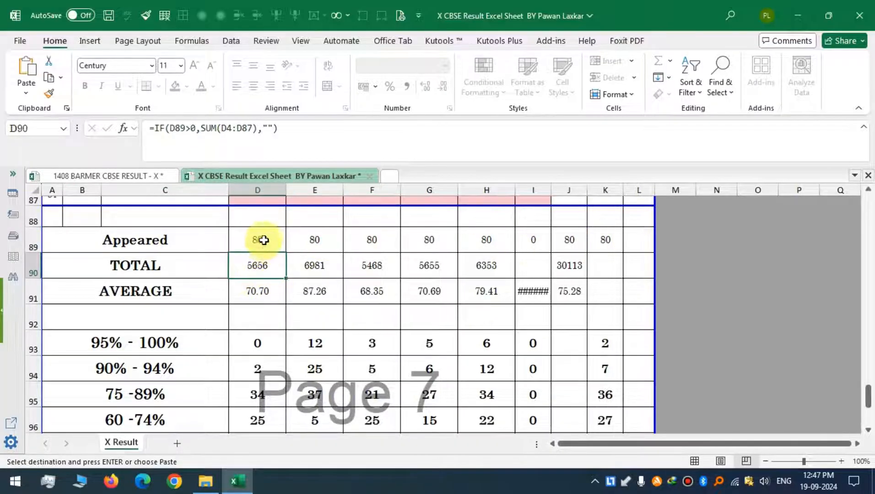
pyautogui.scroll(15, 264, 240)
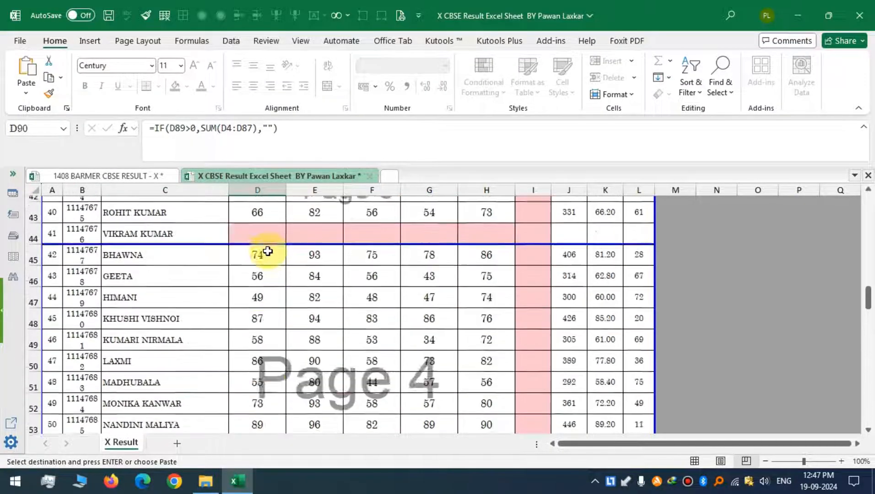
pyautogui.scroll(14, 268, 251)
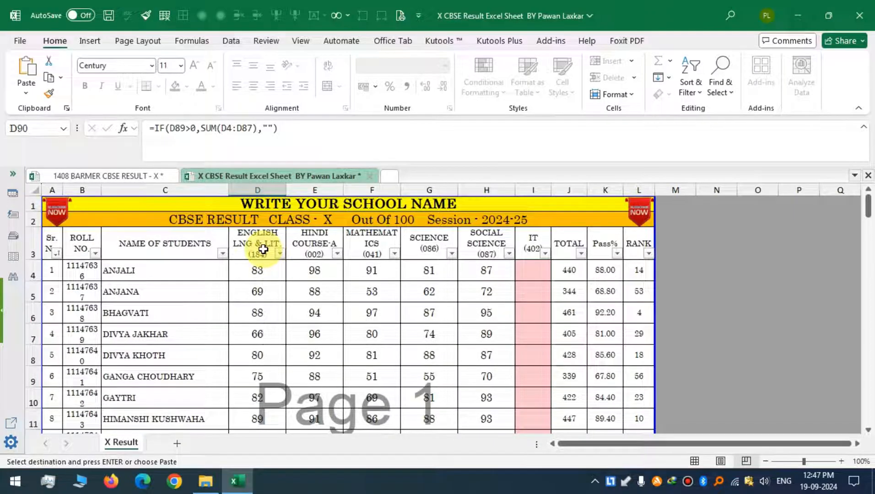
pyautogui.moveTo(267, 270); pyautogui.dragTo(272, 360)
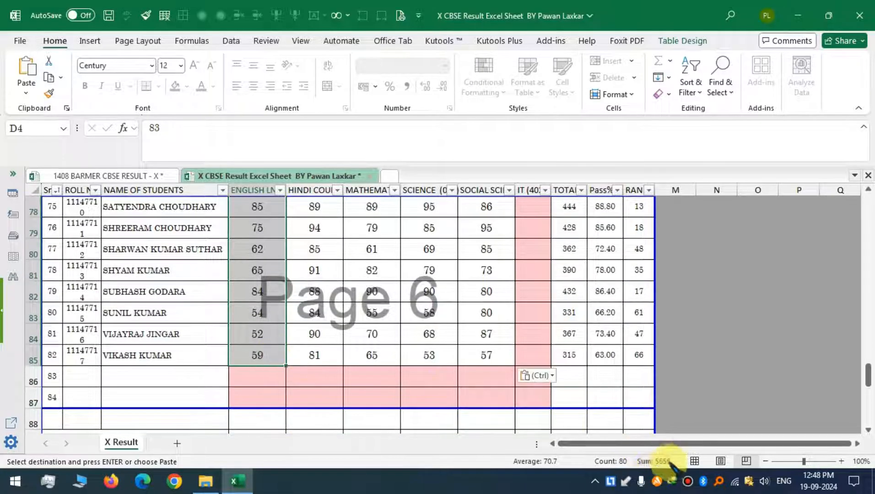
pyautogui.scroll(-3, 283, 329)
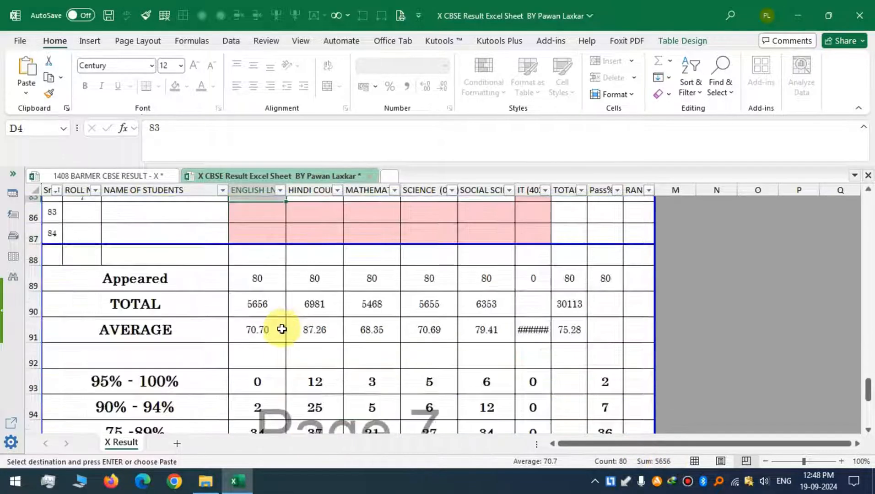
pyautogui.scroll(-2, 280, 329)
pyautogui.scroll(2, 280, 329)
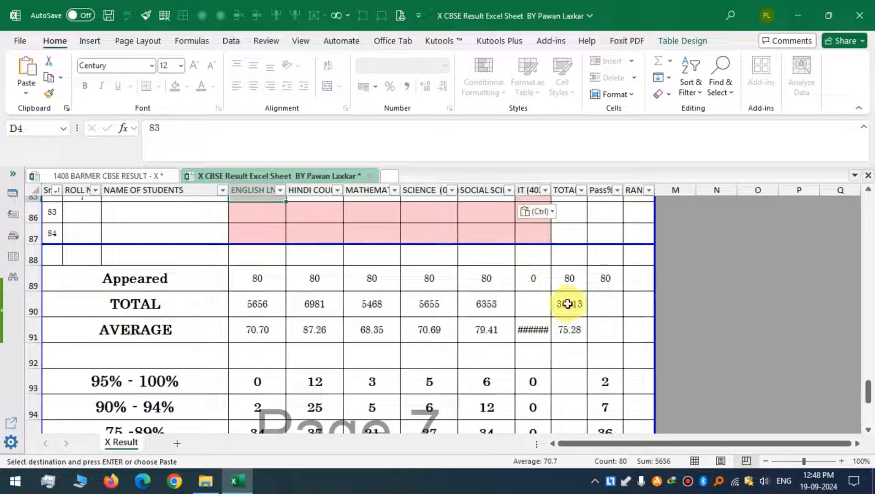
pyautogui.click(544, 332)
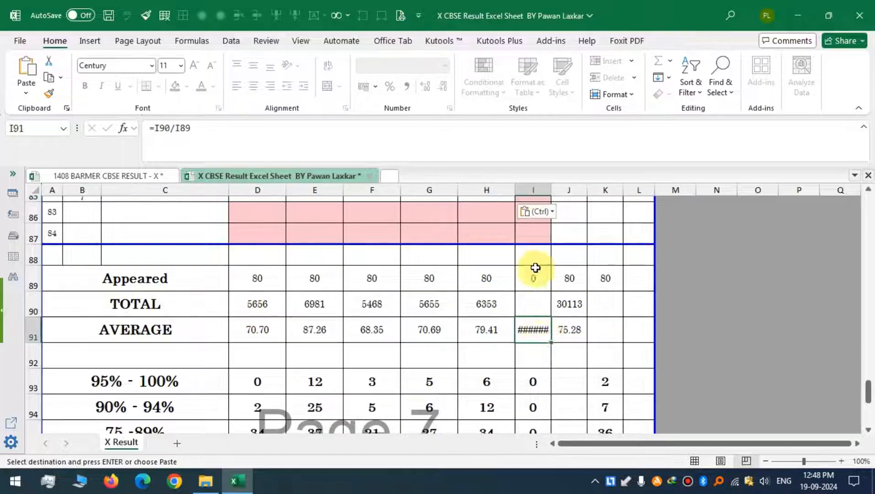
pyautogui.scroll(8, 534, 250)
pyautogui.scroll(15, 537, 224)
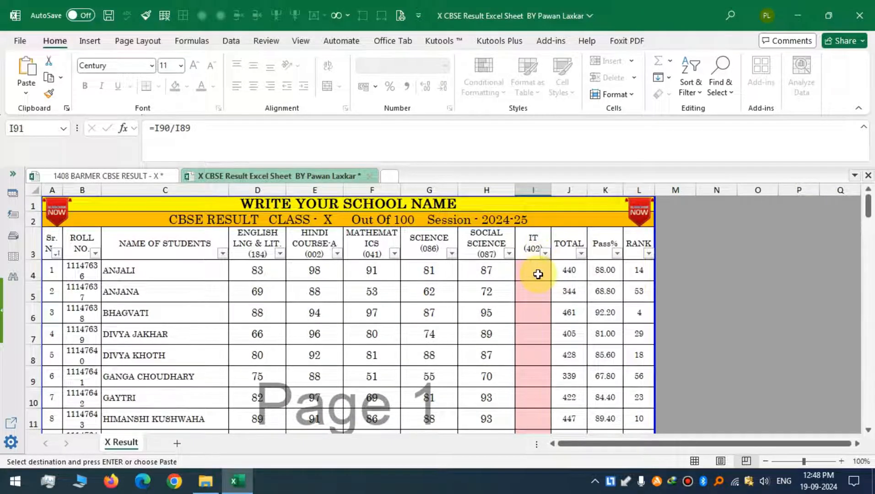
# Check the source sheet's header columns again and return to the template's summary section.
pyautogui.hotkey('ctrl', 'v')
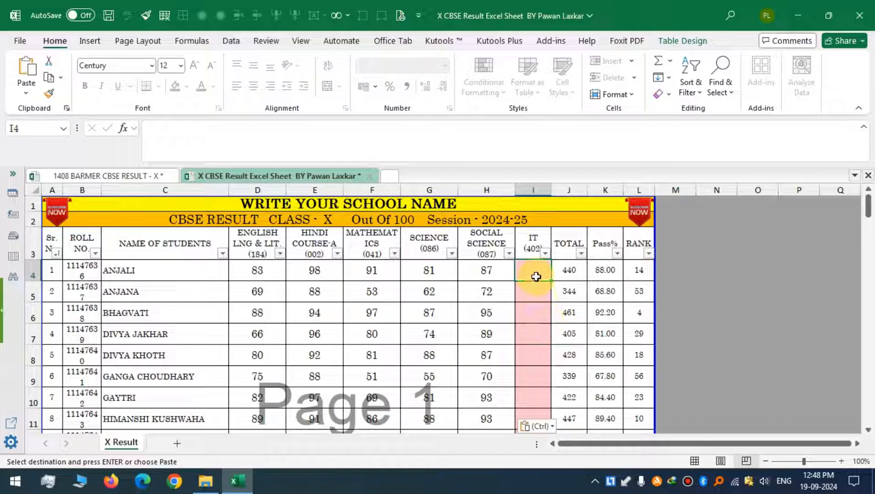
pyautogui.click(110, 175)
pyautogui.scroll(12, 398, 229)
pyautogui.scroll(11, 403, 252)
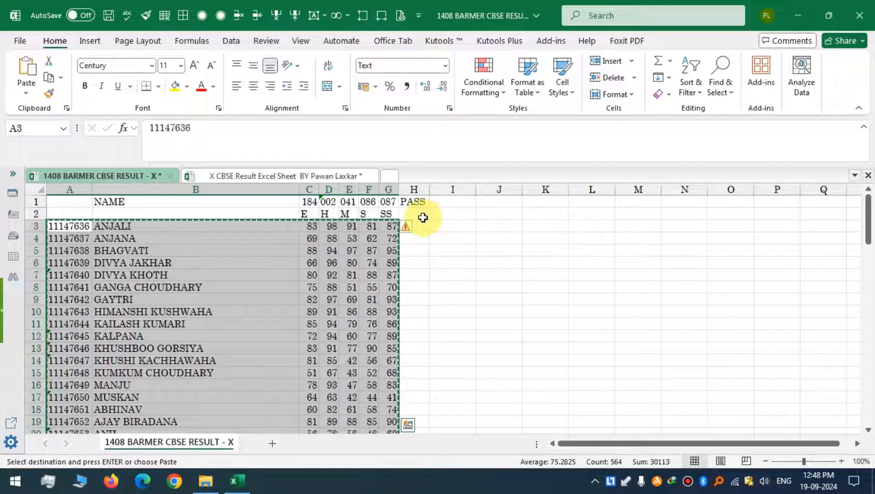
pyautogui.click(312, 175)
pyautogui.scroll(-17, 542, 286)
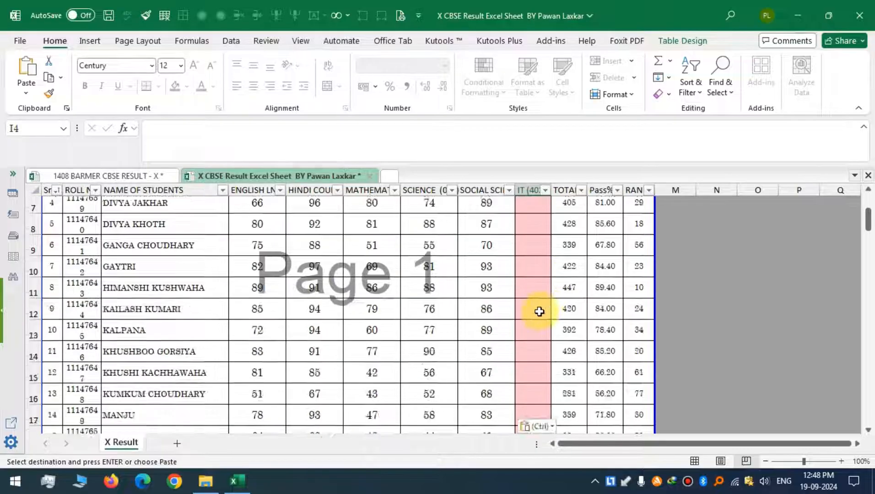
pyautogui.scroll(-12, 536, 317)
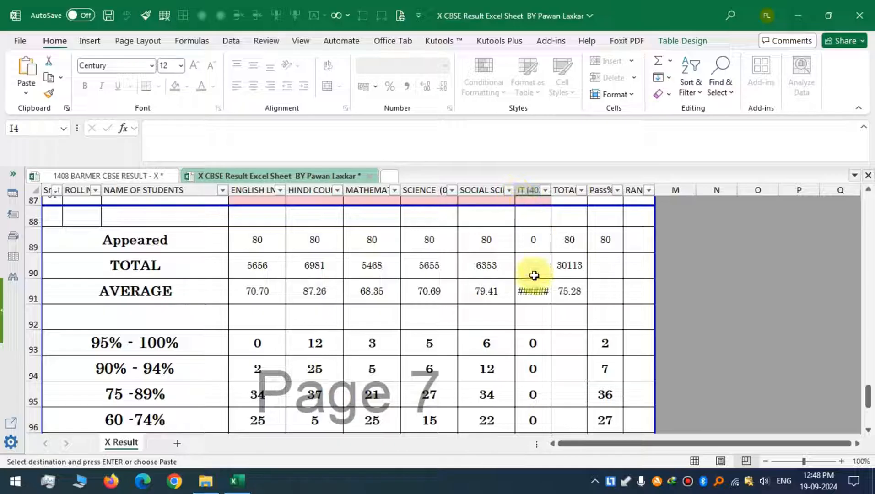
pyautogui.scroll(-2, 412, 311)
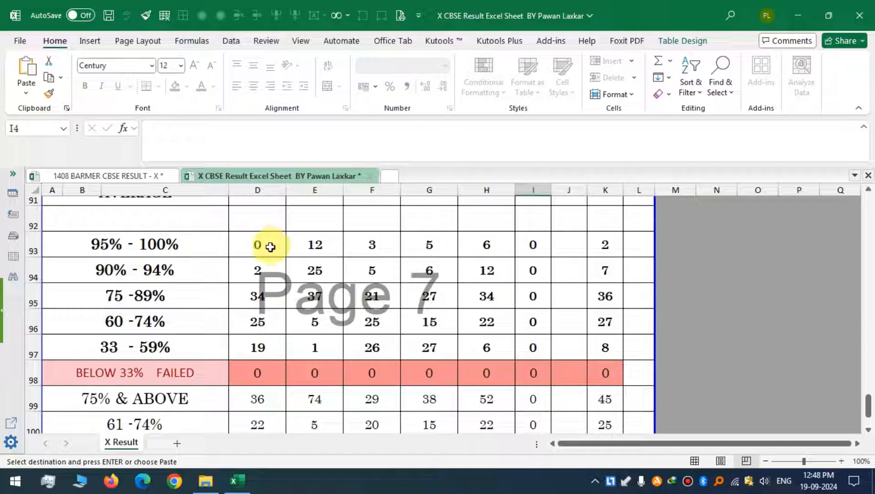
# Inspect the grade-band count formulas and their totals for each subject in the template's summary section.
pyautogui.click(265, 245)
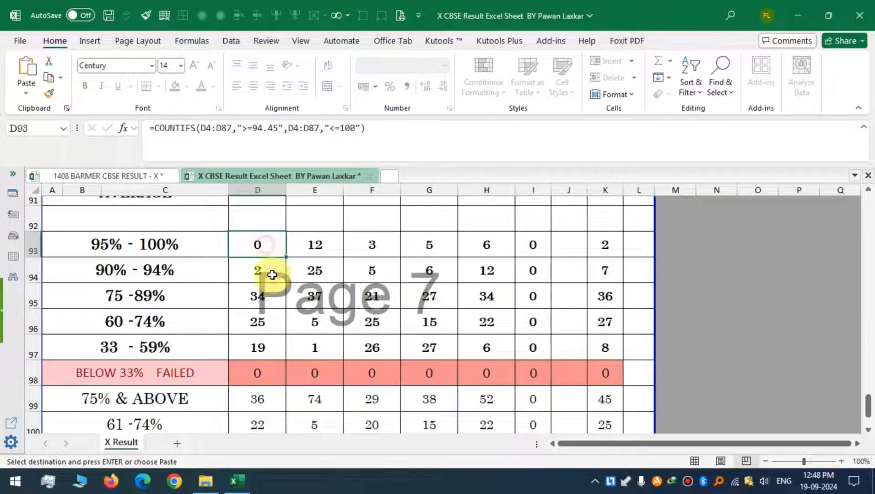
pyautogui.click(254, 278)
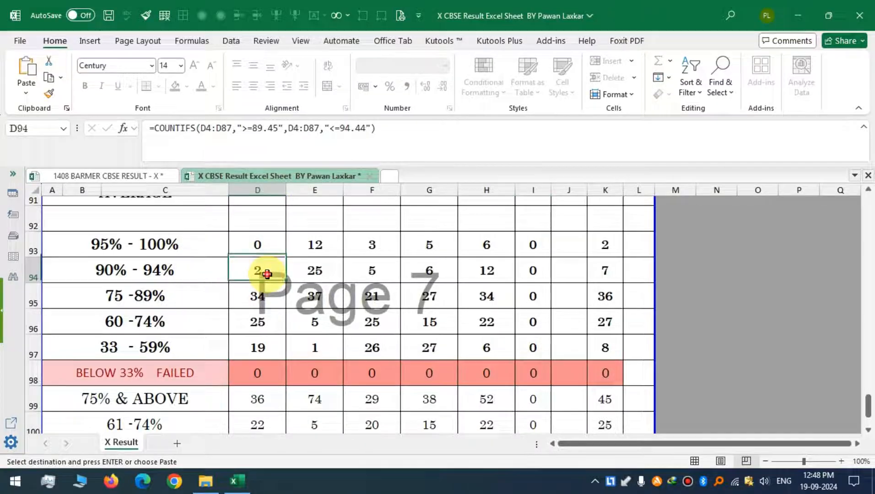
pyautogui.click(183, 303)
pyautogui.click(268, 301)
pyautogui.click(185, 322)
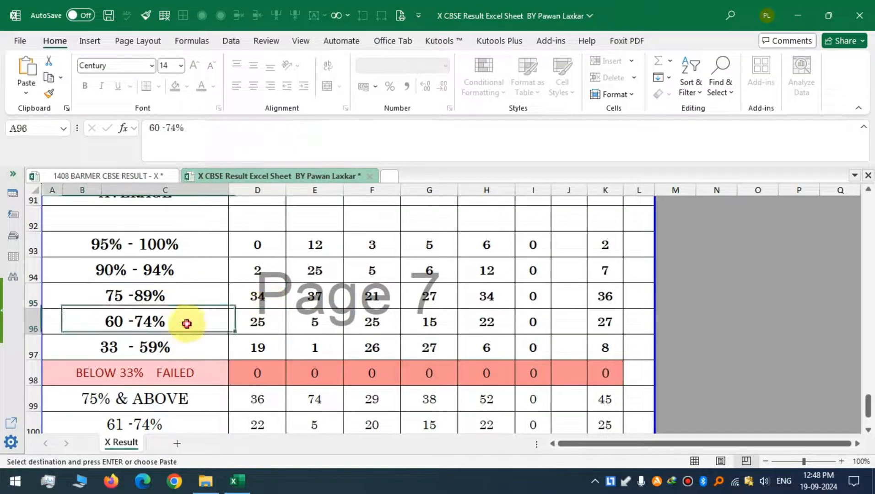
pyautogui.click(272, 324)
pyautogui.click(182, 348)
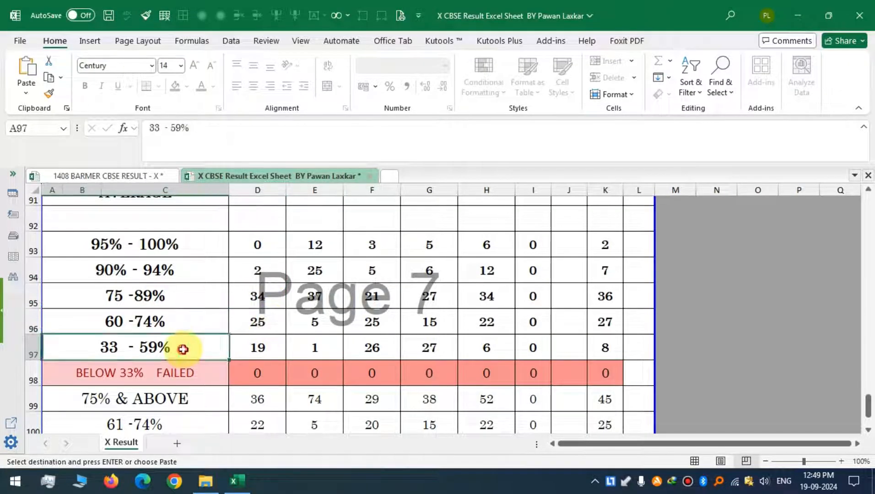
pyautogui.click(272, 348)
pyautogui.click(186, 378)
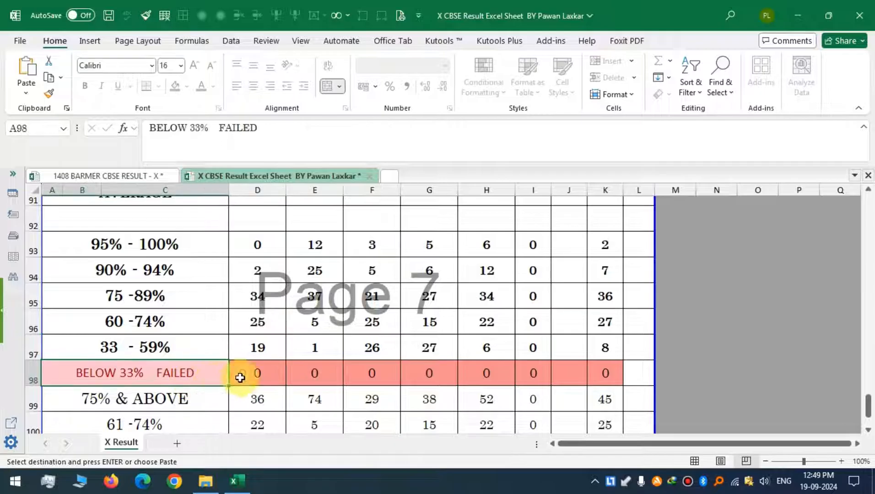
pyautogui.click(269, 376)
pyautogui.scroll(-1, 273, 364)
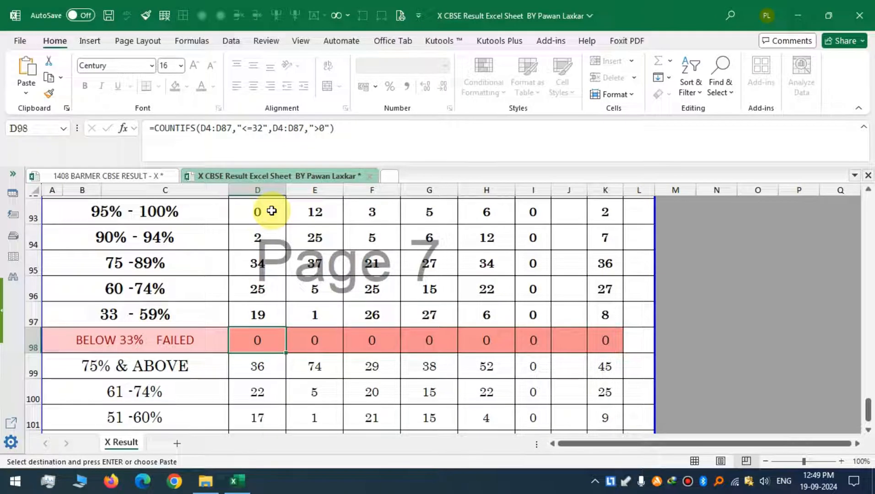
pyautogui.scroll(1, 263, 215)
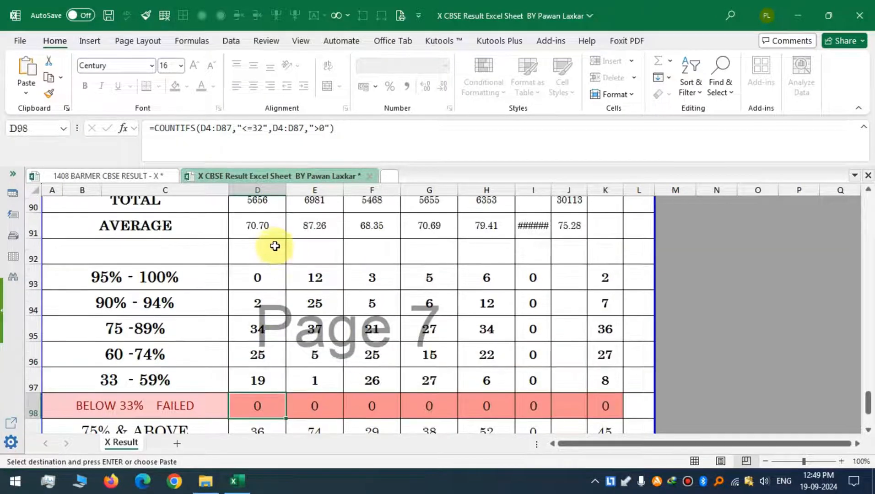
pyautogui.scroll(1, 275, 244)
pyautogui.click(260, 204)
pyautogui.scroll(-1, 295, 306)
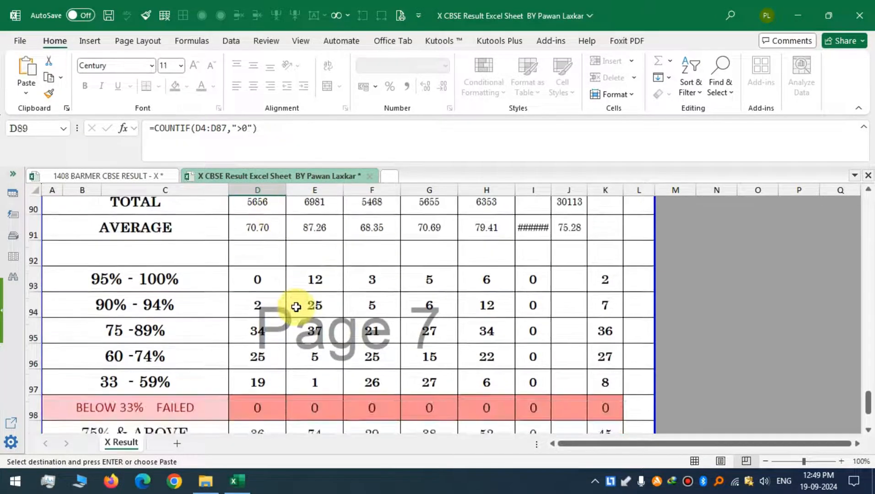
pyautogui.scroll(-1, 296, 306)
pyautogui.moveTo(263, 248); pyautogui.dragTo(266, 357)
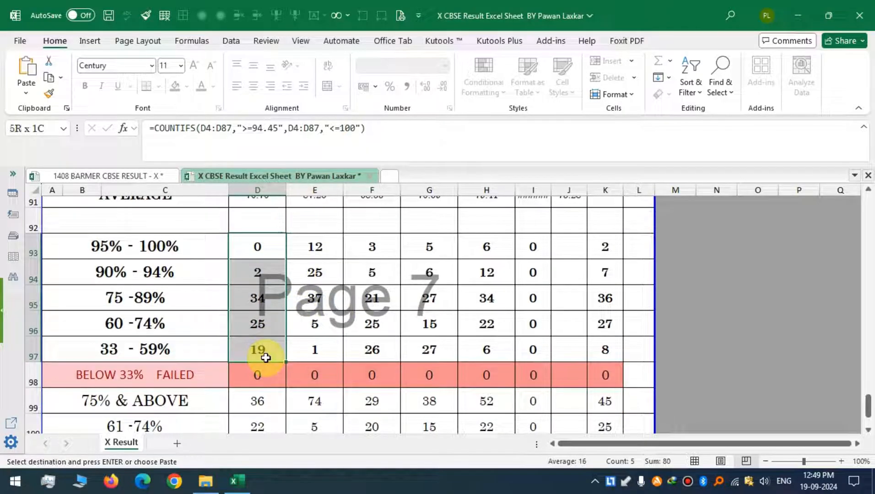
pyautogui.moveTo(249, 250); pyautogui.dragTo(254, 378)
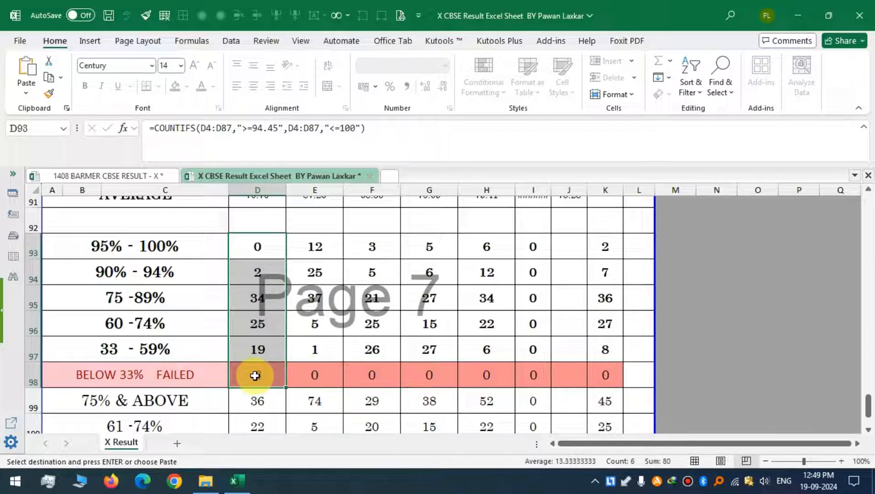
pyautogui.moveTo(486, 246); pyautogui.dragTo(486, 379)
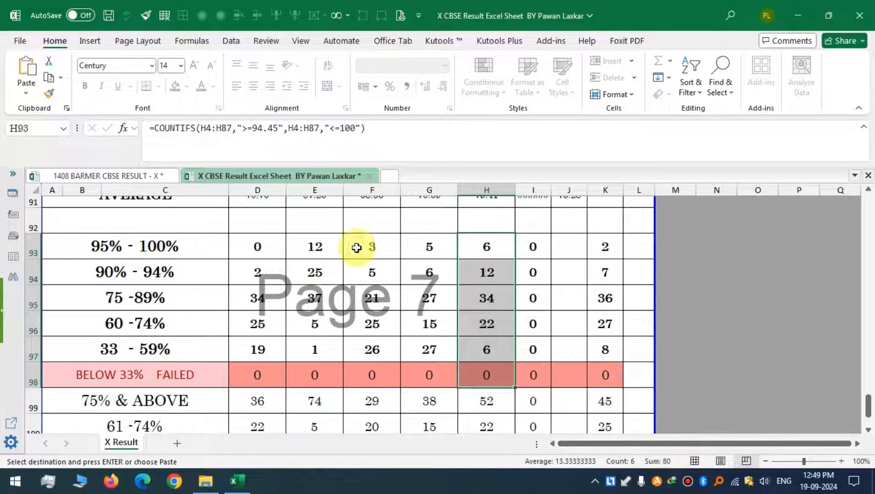
pyautogui.click(482, 253)
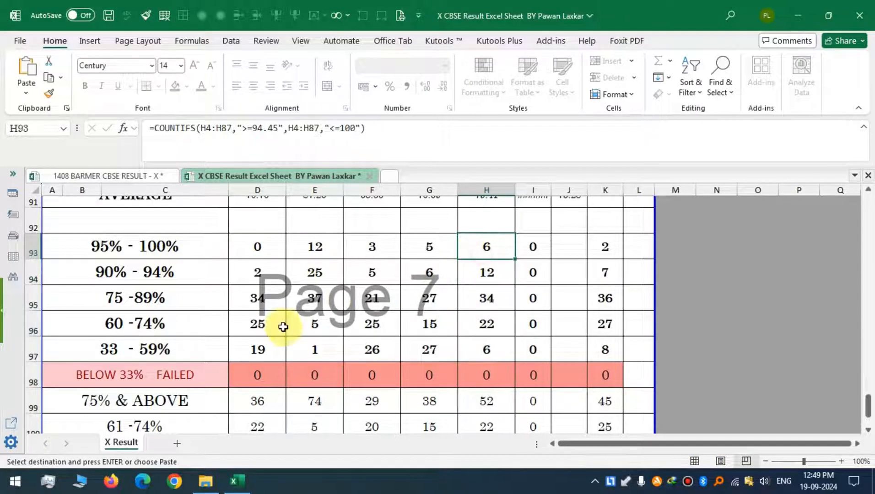
# Select each subject's grade-band count cells in the summary section to check they add up to the appeared count.
pyautogui.scroll(-2, 283, 317)
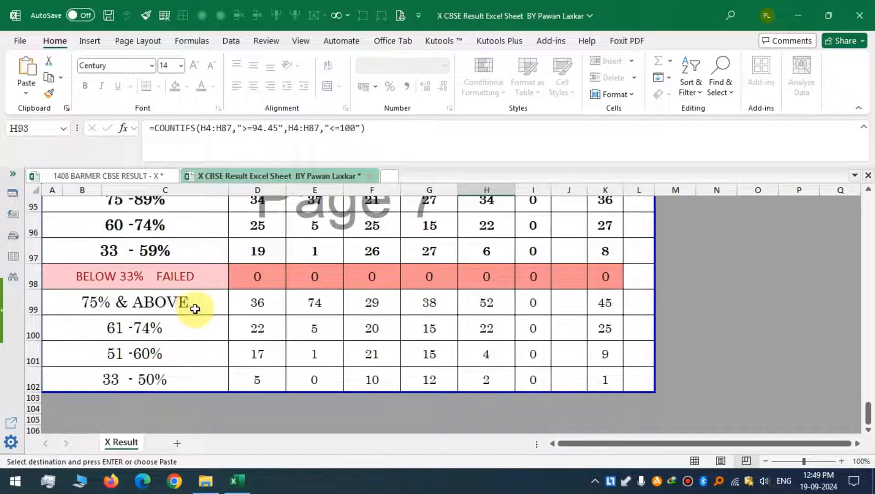
pyautogui.click(196, 304)
pyautogui.click(272, 304)
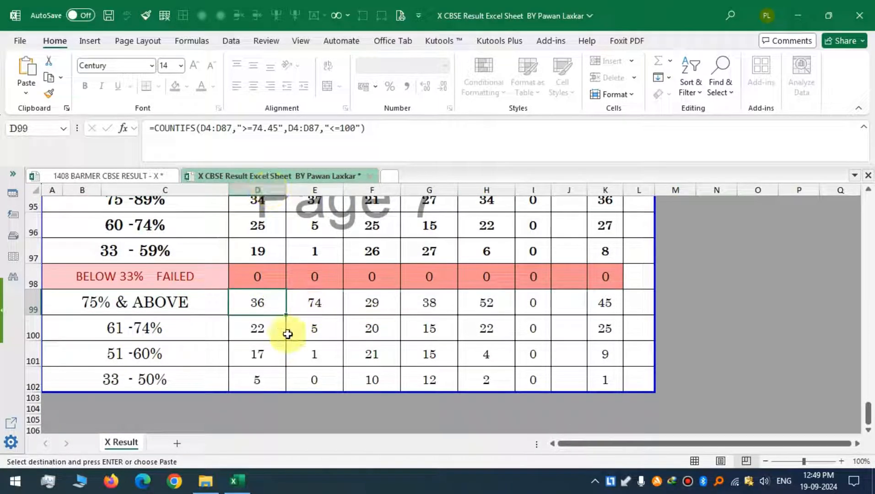
pyautogui.click(193, 330)
pyautogui.click(174, 378)
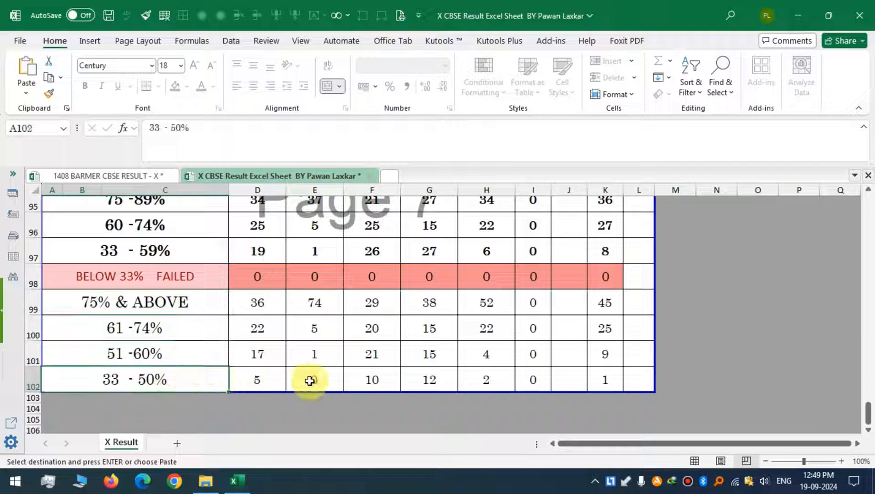
pyautogui.scroll(1, 222, 257)
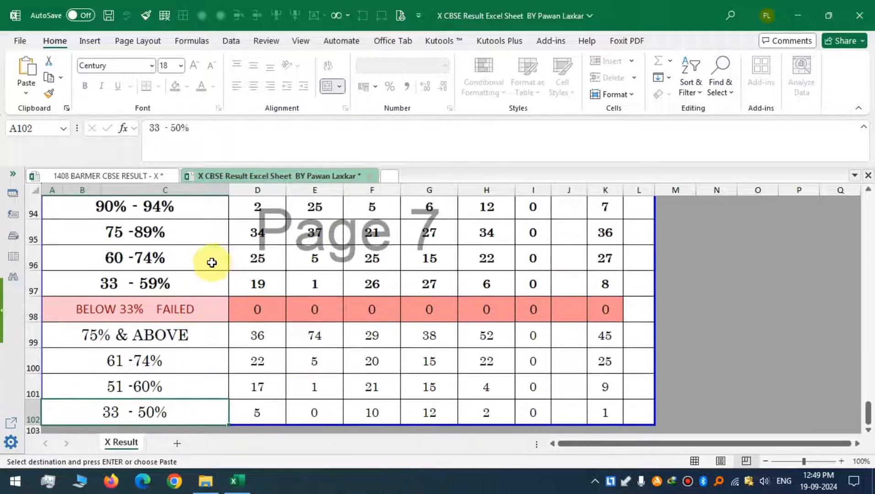
pyautogui.scroll(3, 213, 260)
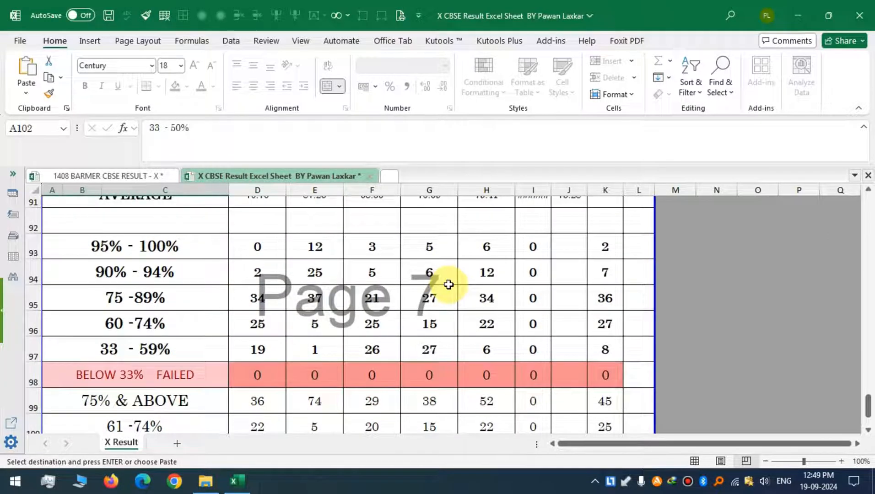
pyautogui.scroll(-1, 412, 286)
pyautogui.scroll(1, 277, 250)
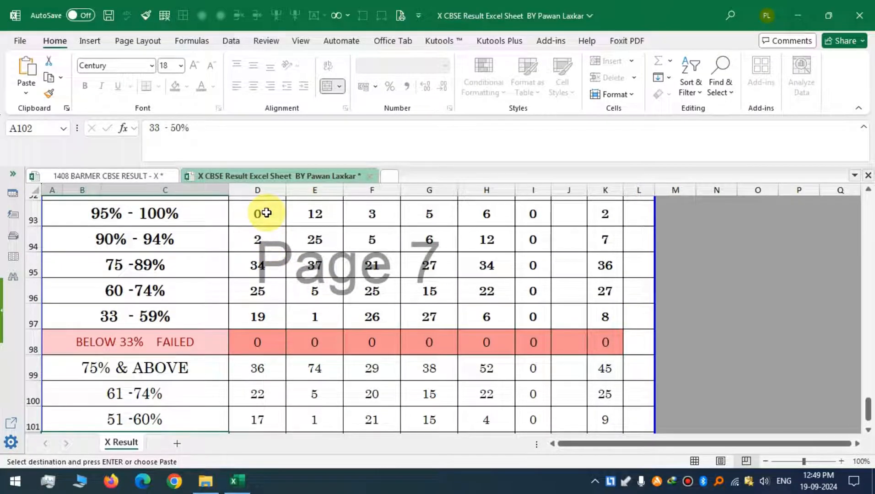
pyautogui.moveTo(266, 213); pyautogui.dragTo(260, 350)
pyautogui.scroll(-1, 277, 333)
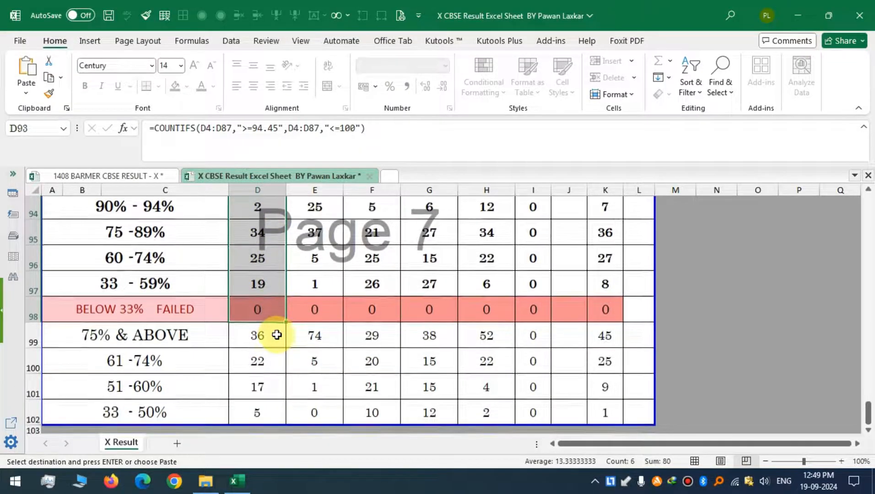
pyautogui.scroll(2, 278, 303)
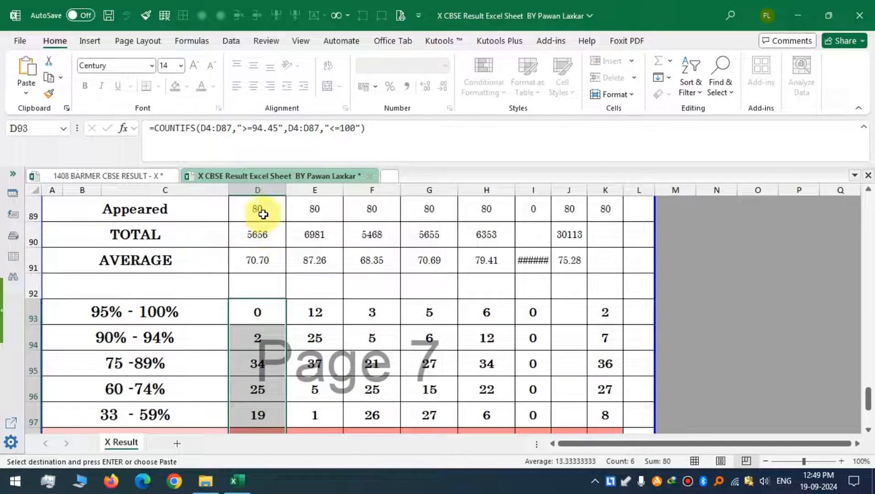
pyautogui.scroll(-2, 264, 274)
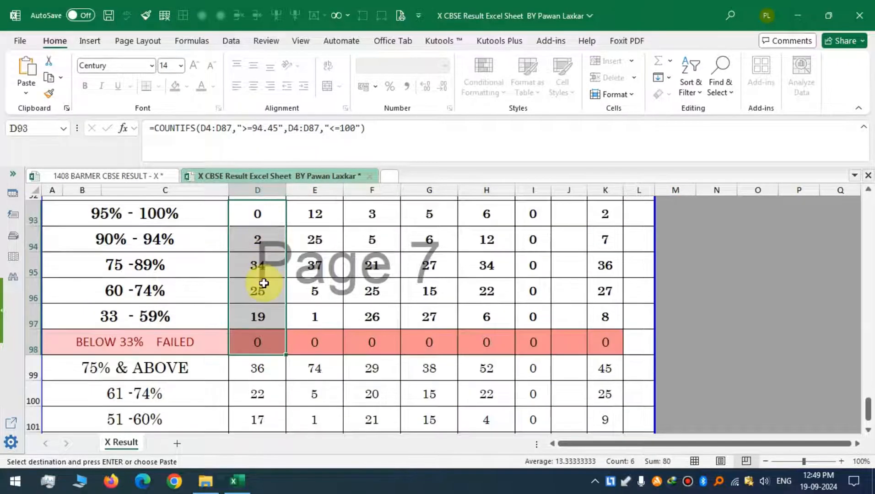
pyautogui.click(260, 378)
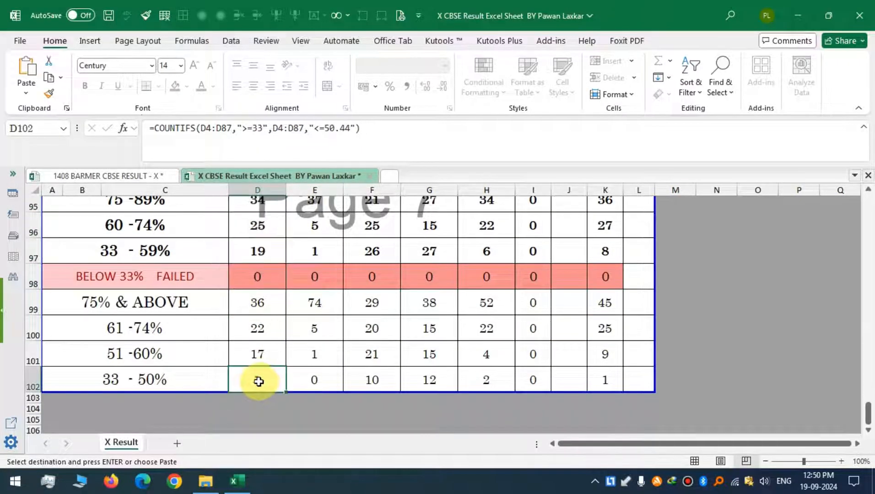
pyautogui.moveTo(258, 382); pyautogui.dragTo(267, 280)
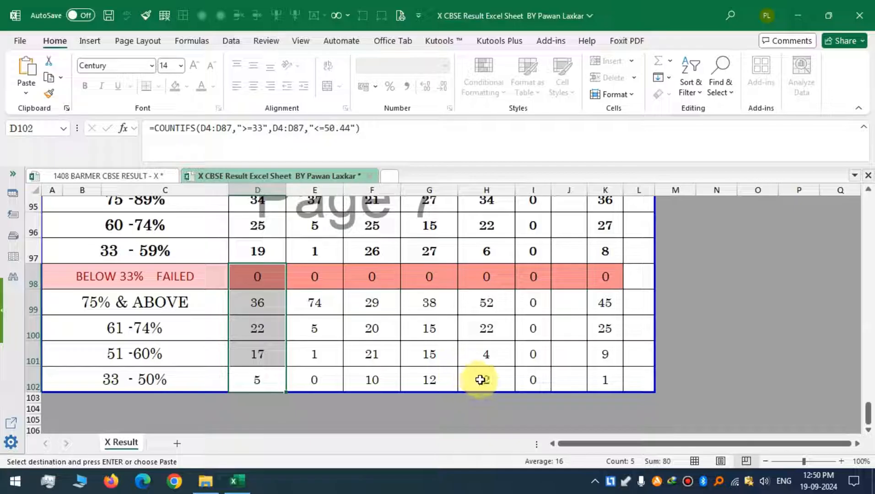
pyautogui.moveTo(480, 379); pyautogui.dragTo(487, 300)
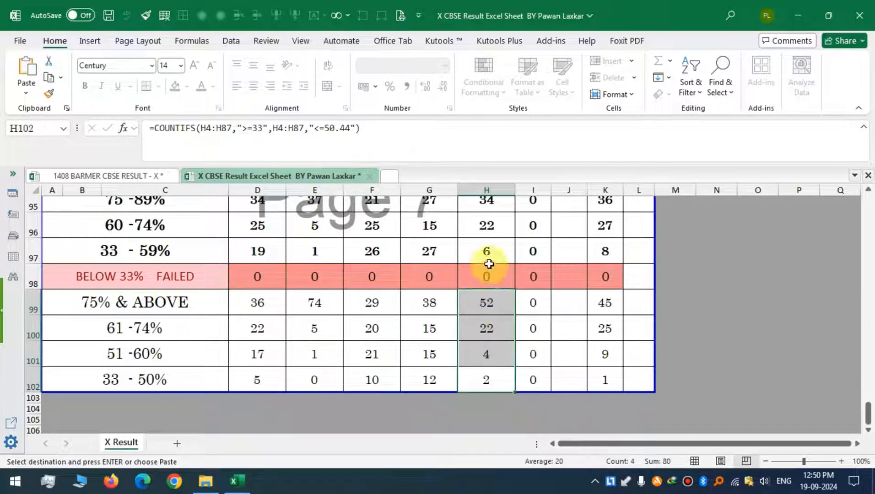
pyautogui.scroll(1, 427, 280)
pyautogui.moveTo(487, 213); pyautogui.dragTo(492, 335)
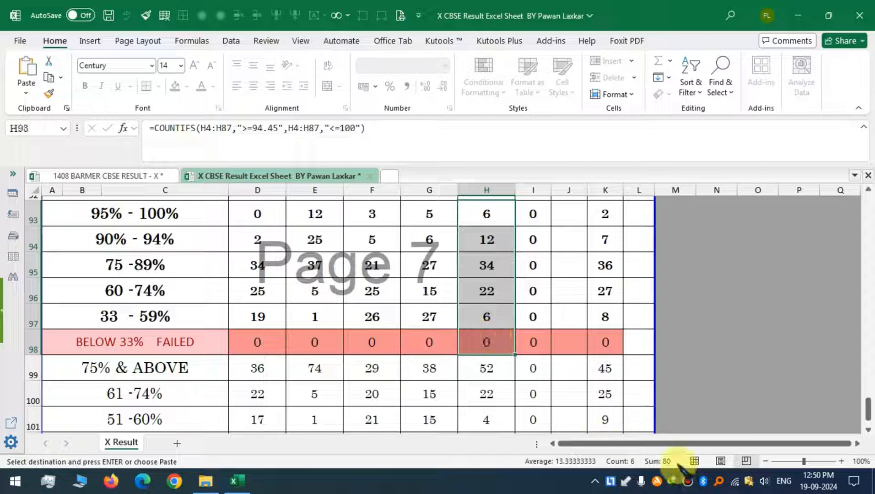
pyautogui.scroll(-1, 486, 311)
pyautogui.moveTo(490, 378); pyautogui.dragTo(491, 285)
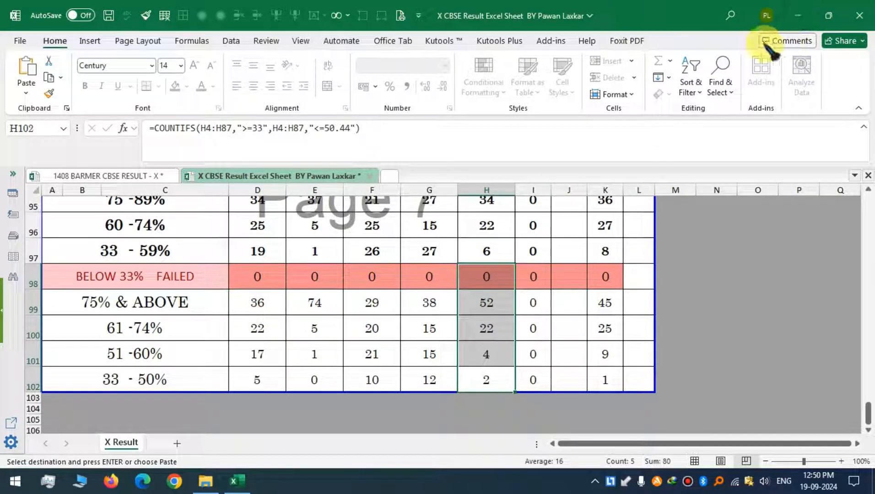
pyautogui.click(573, 283)
# Return to the sheet title, collapse the formula bar, and glance at the source workbook before switching back to the template.
pyautogui.scroll(17, 574, 283)
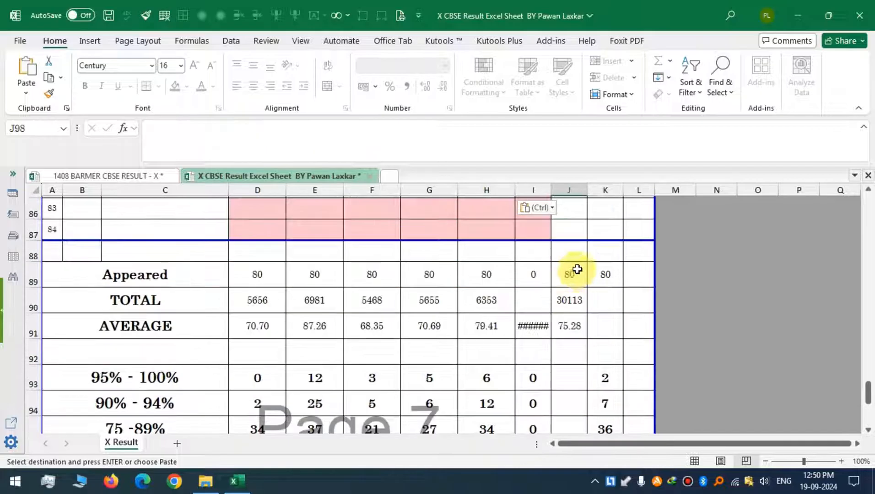
pyautogui.scroll(15, 339, 270)
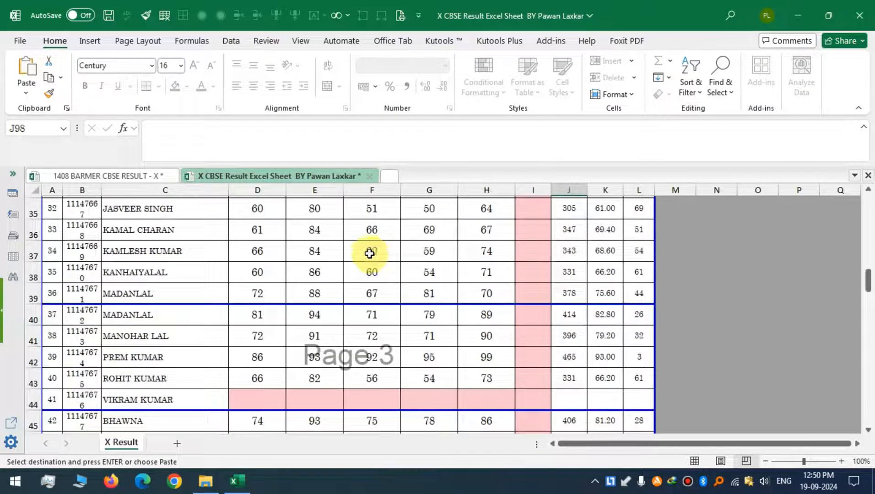
pyautogui.click(170, 216)
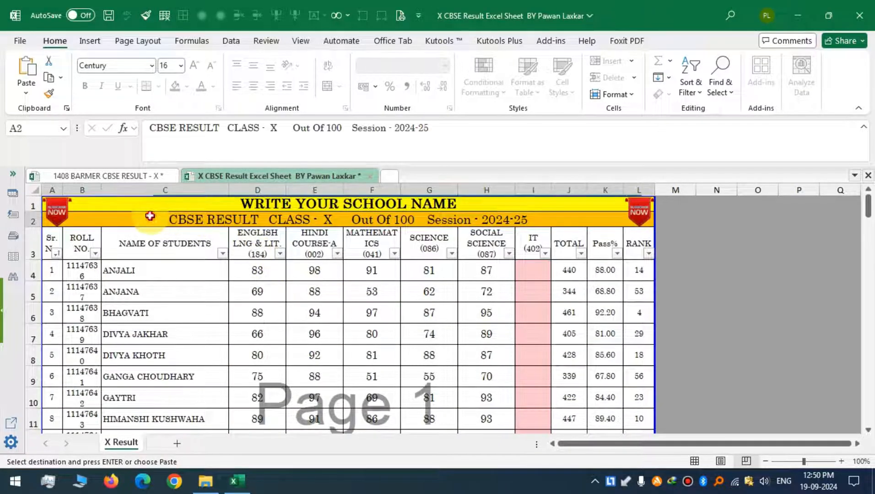
pyautogui.click(863, 127)
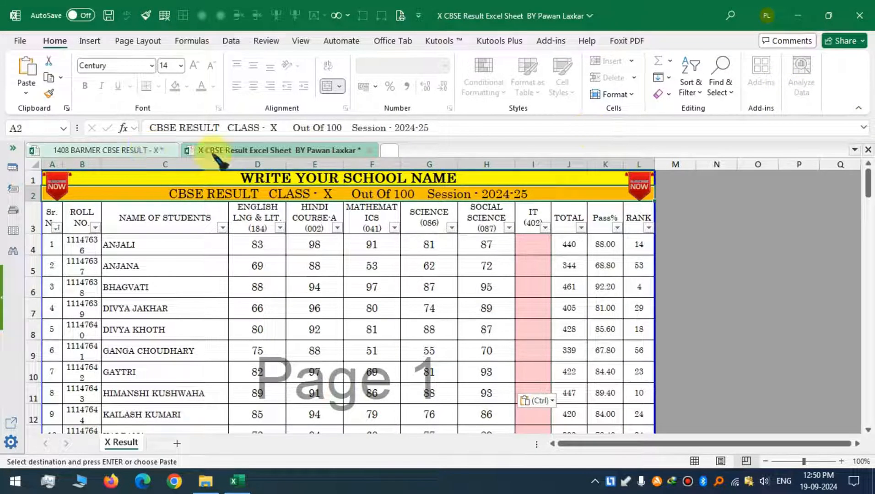
pyautogui.click(128, 155)
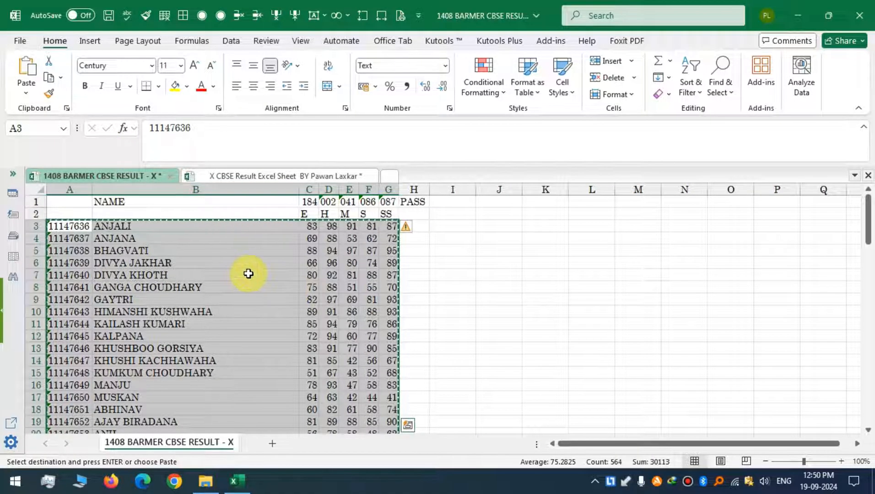
pyautogui.click(280, 174)
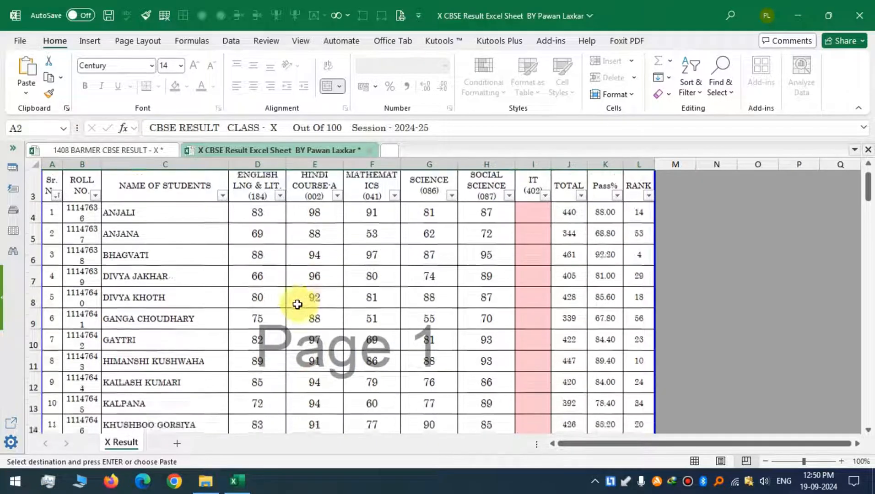
# Scroll through the template's student rows to review the pasted marks and blank rows.
pyautogui.scroll(-6, 289, 303)
pyautogui.scroll(-6, 289, 301)
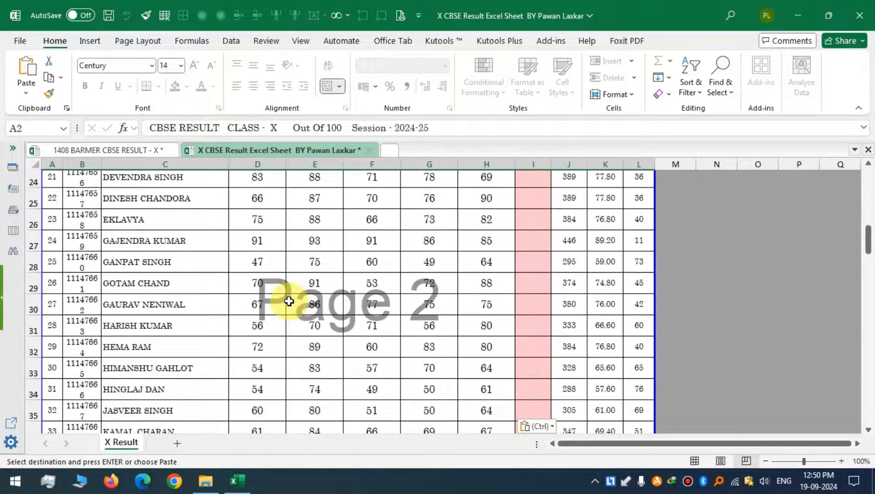
pyautogui.scroll(-7, 385, 283)
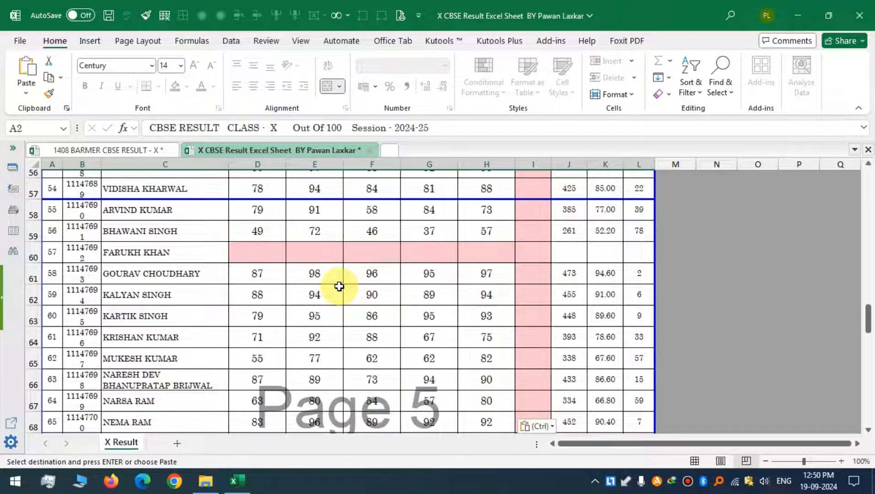
pyautogui.scroll(-2, 339, 287)
pyautogui.scroll(8, 508, 266)
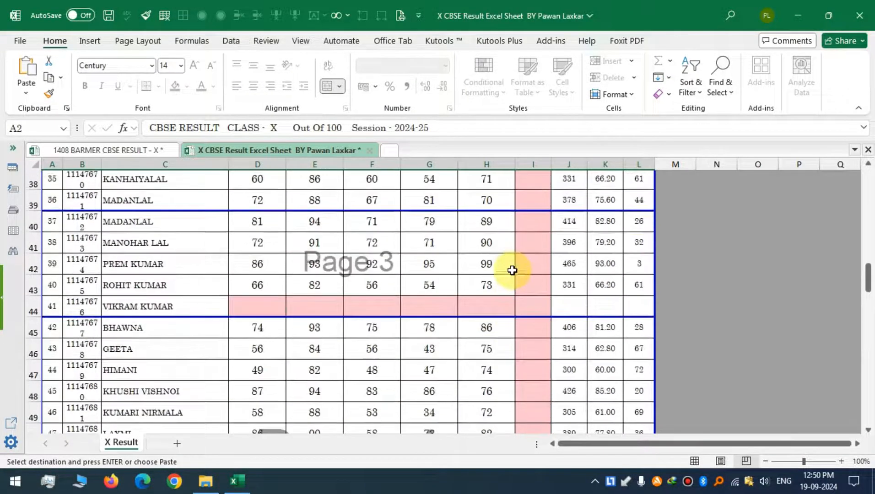
pyautogui.scroll(3, 512, 271)
pyautogui.scroll(-2, 482, 336)
pyautogui.scroll(7, 479, 307)
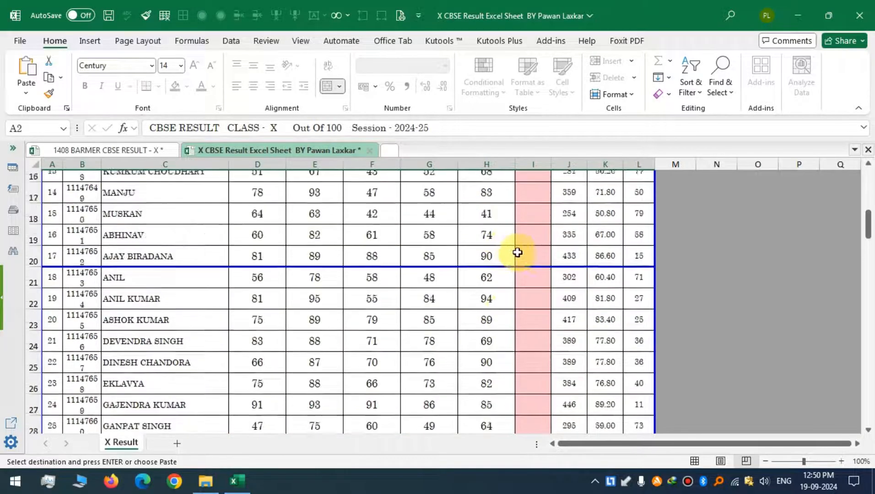
pyautogui.scroll(5, 517, 253)
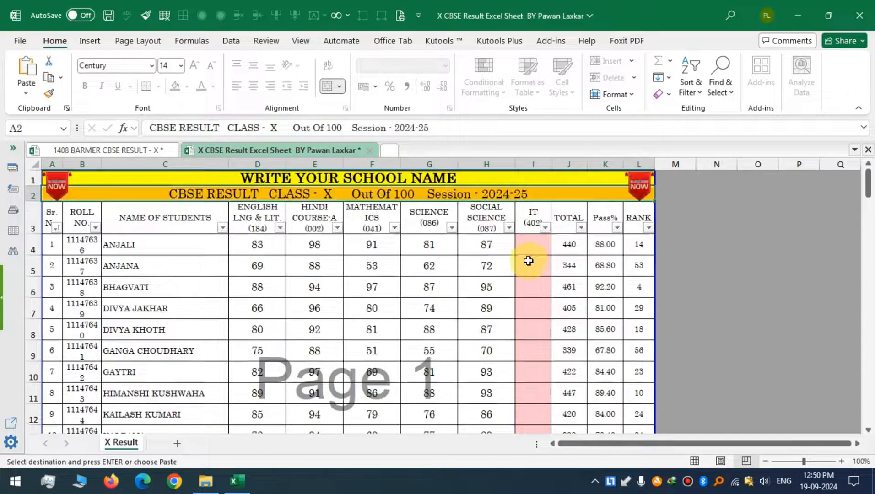
pyautogui.scroll(-11, 536, 257)
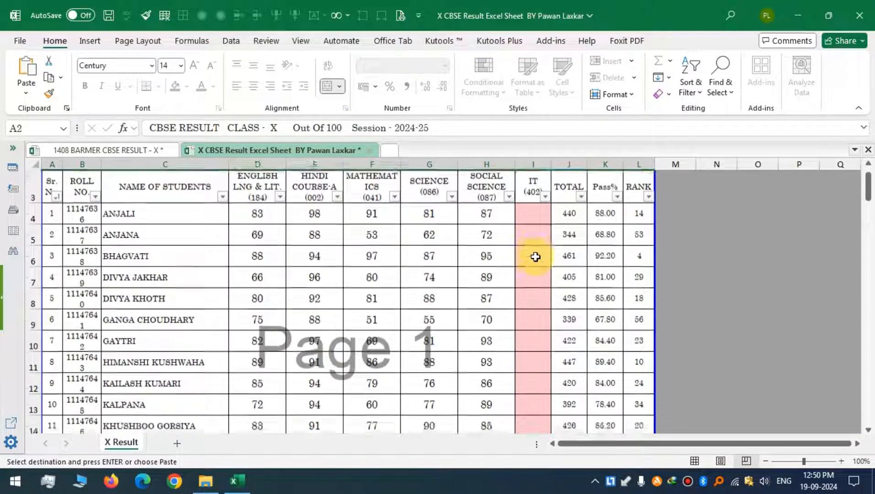
pyautogui.scroll(-6, 460, 307)
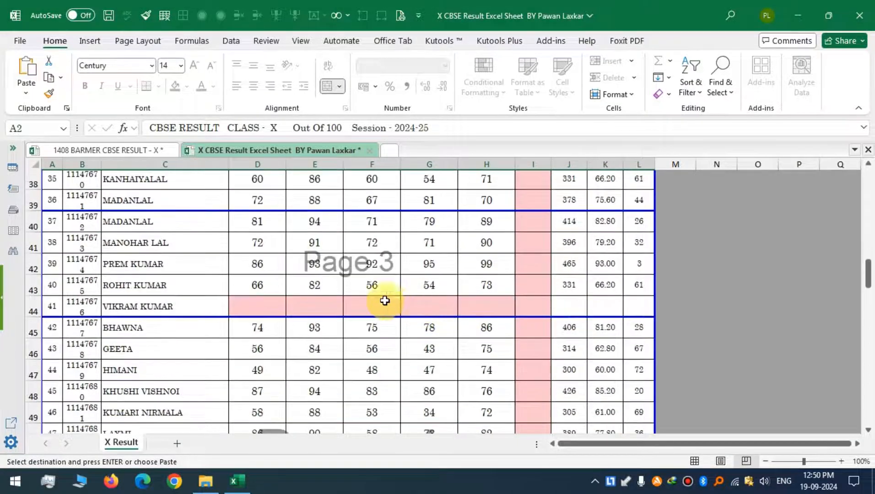
pyautogui.scroll(-2, 517, 321)
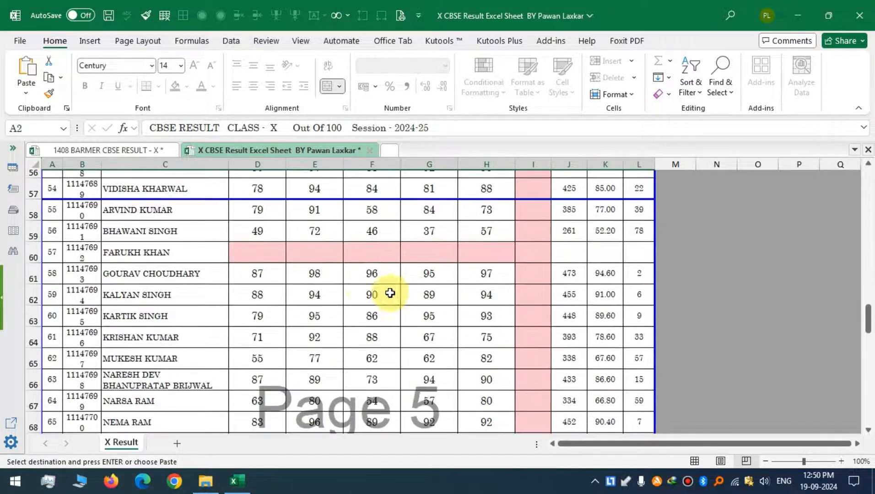
# Set the Hindi mark in row 59 to 20 to test the failing-mark highlight.
pyautogui.click(320, 235)
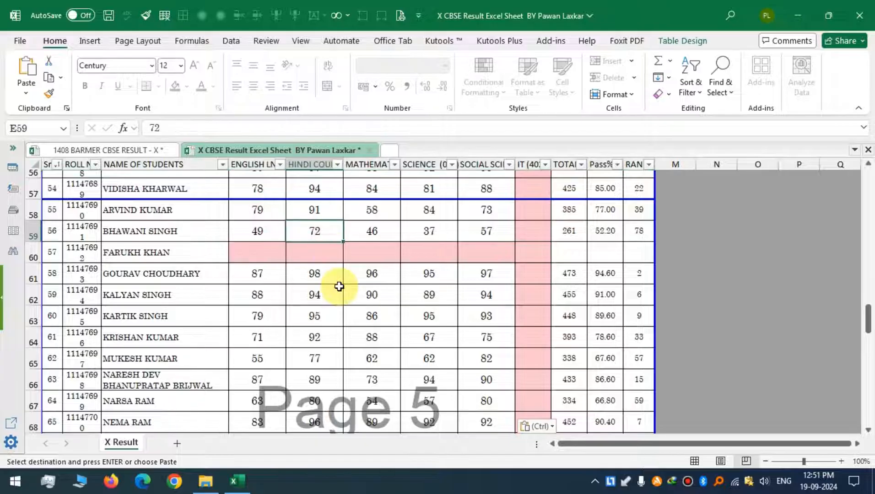
pyautogui.write('20')
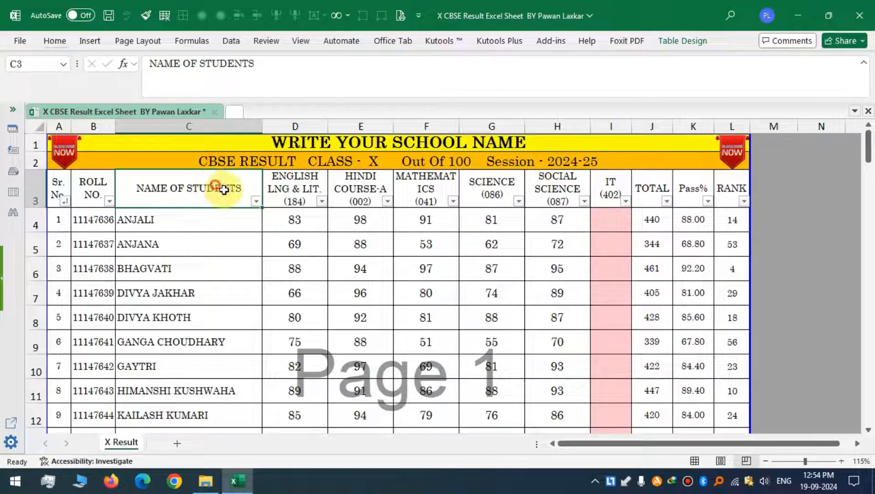
pyautogui.click(295, 244)
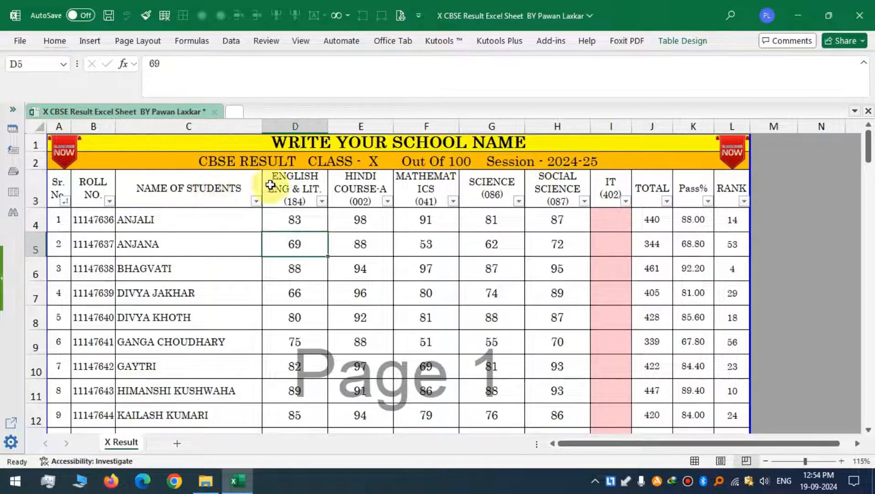
# Open the print preview and page through all seven pages of the result sheet.
pyautogui.click(400, 16)
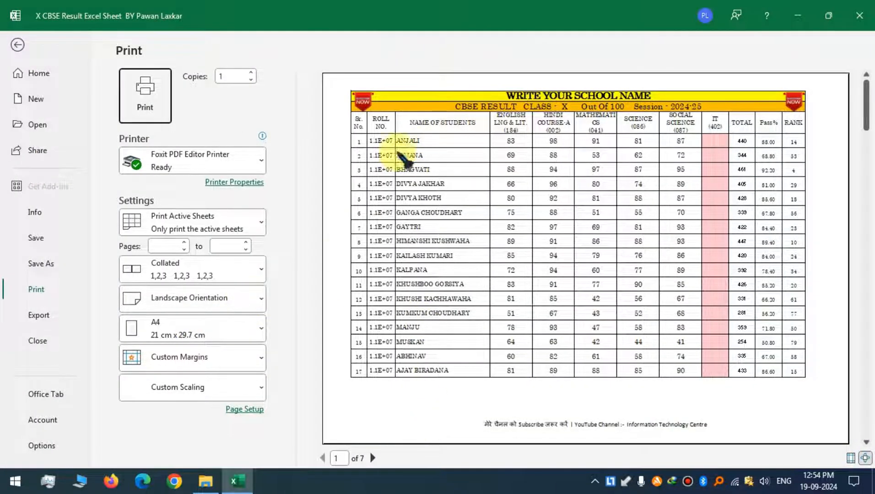
pyautogui.click(373, 458)
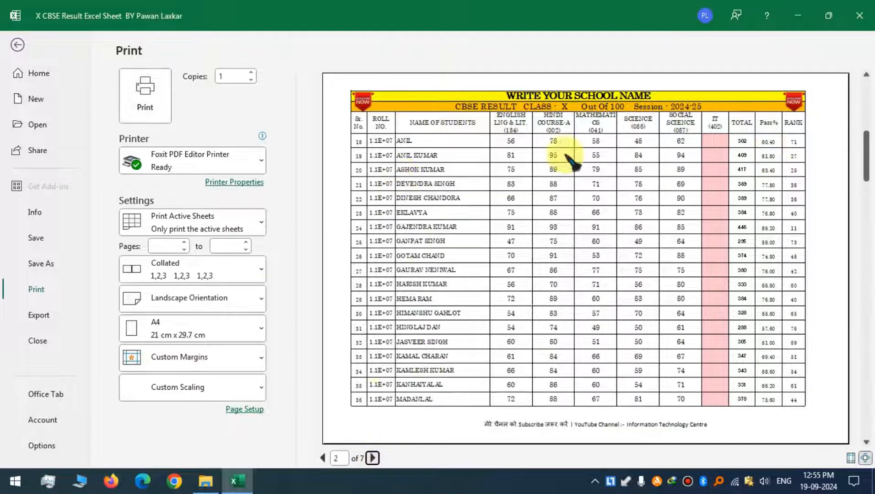
pyautogui.click(372, 458)
pyautogui.click(373, 458)
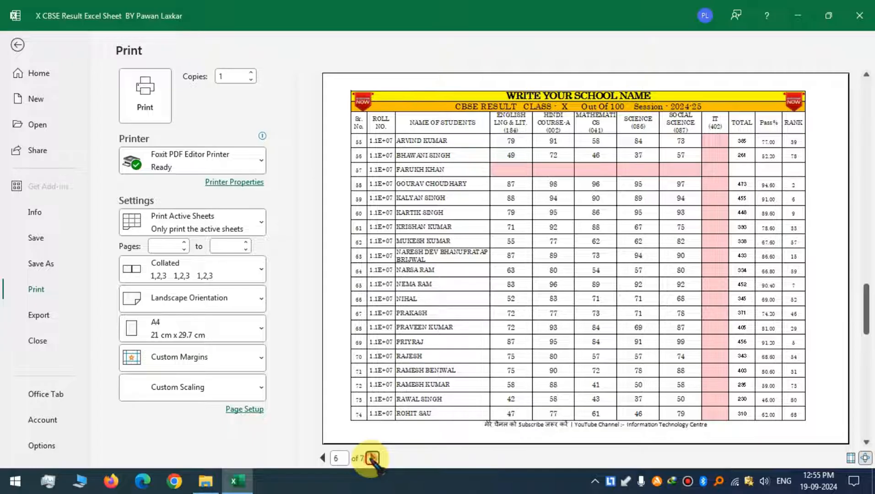
pyautogui.click(373, 458)
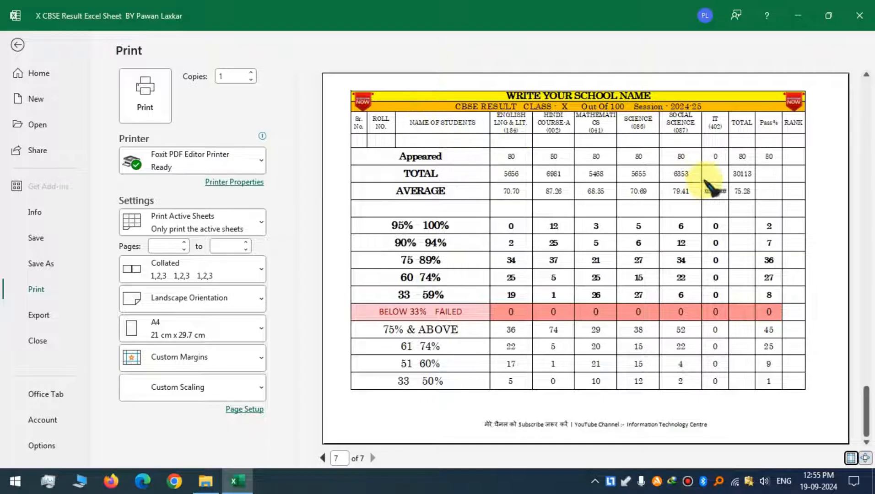
# Page between the last two print preview pages and leave the print preview.
pyautogui.click(323, 459)
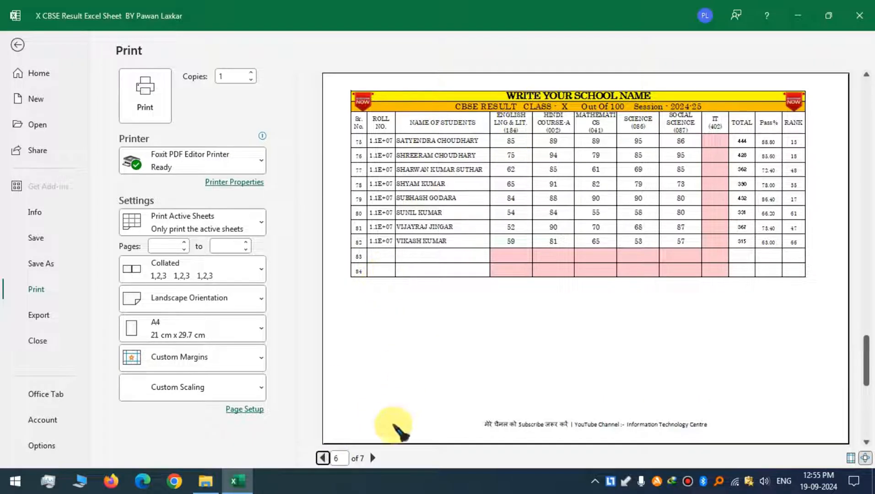
pyautogui.click(373, 458)
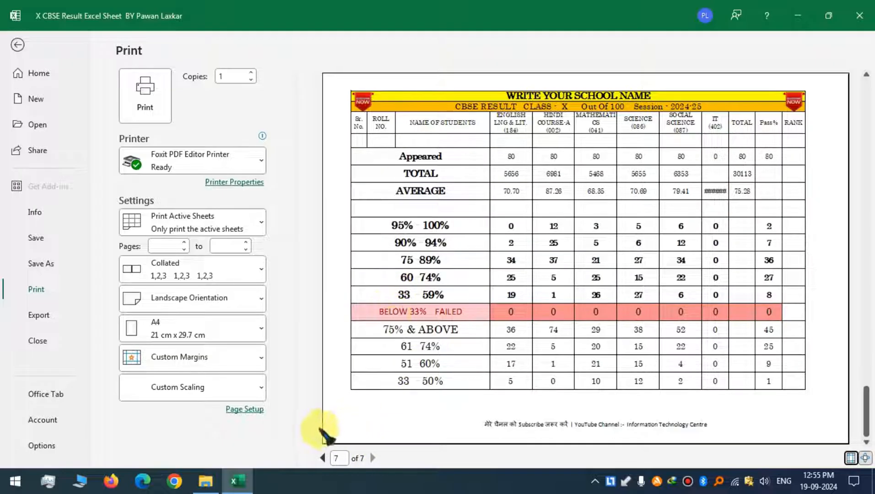
pyautogui.click(17, 45)
# Scroll to the last student rows, reopen the print preview and page forward through the first five pages.
pyautogui.scroll(-17, 112, 269)
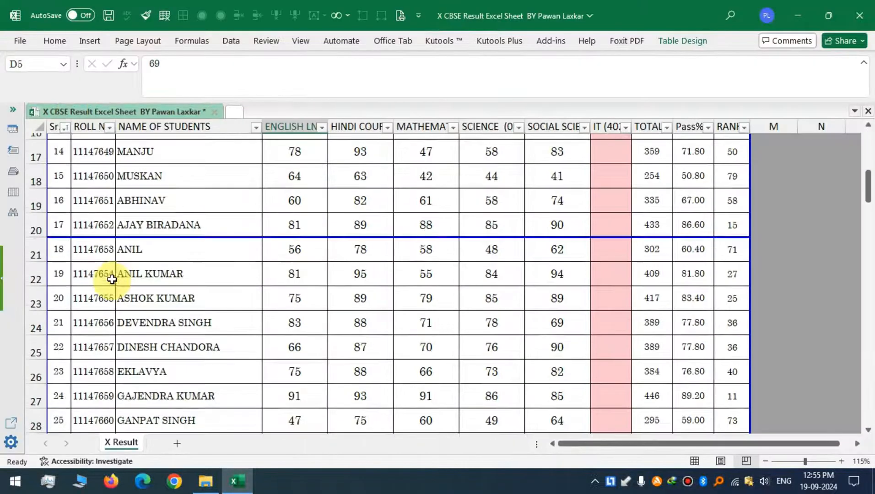
pyautogui.scroll(-12, 110, 287)
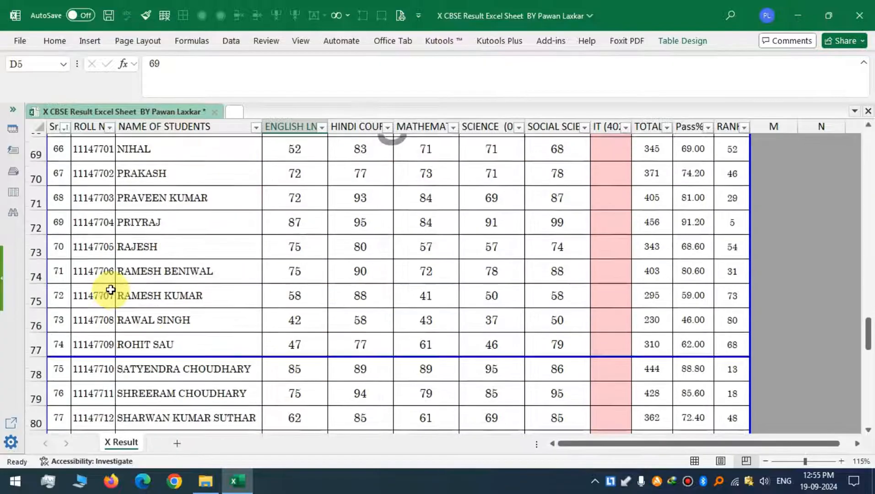
pyautogui.scroll(2, 111, 289)
pyautogui.click(63, 316)
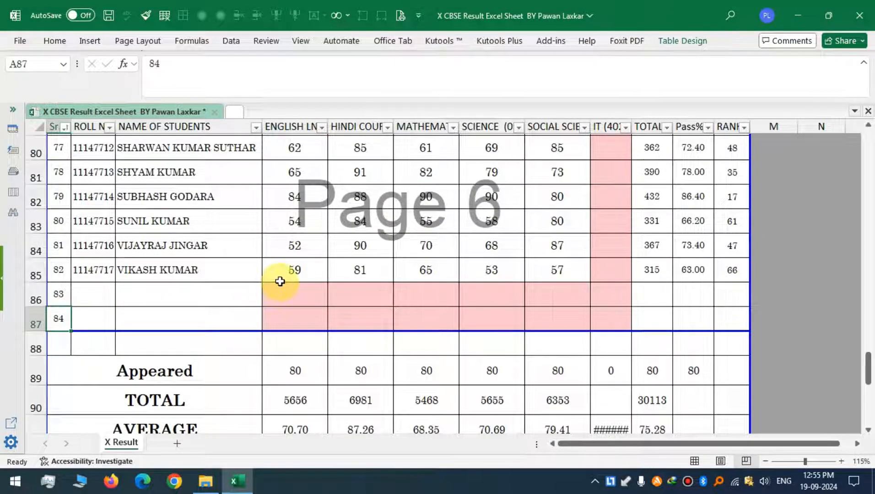
pyautogui.click(400, 16)
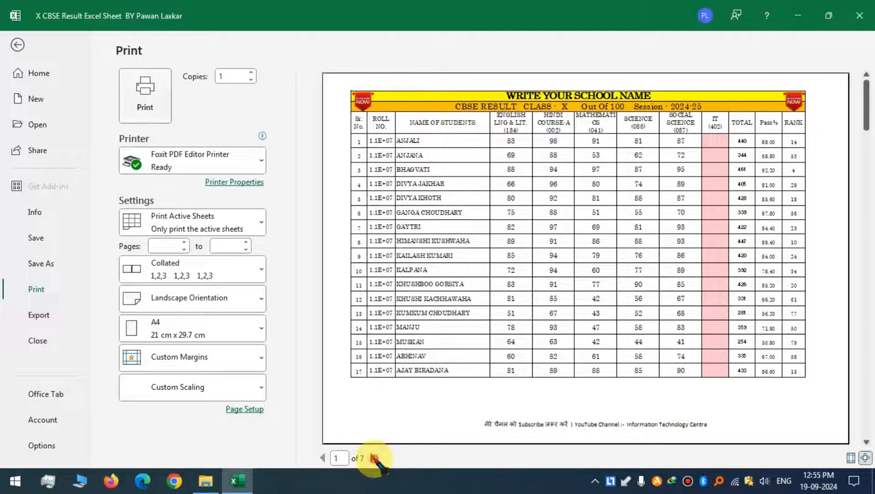
pyautogui.click(374, 458)
pyautogui.click(375, 458)
pyautogui.click(375, 458)
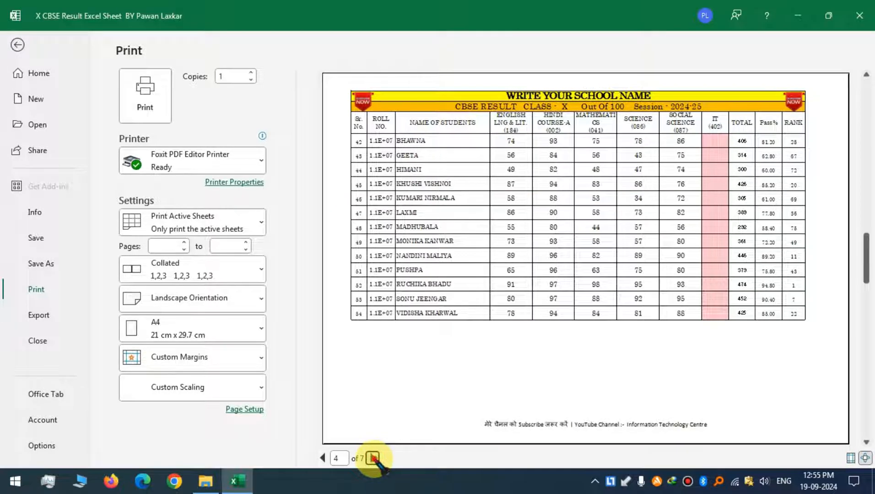
pyautogui.click(374, 459)
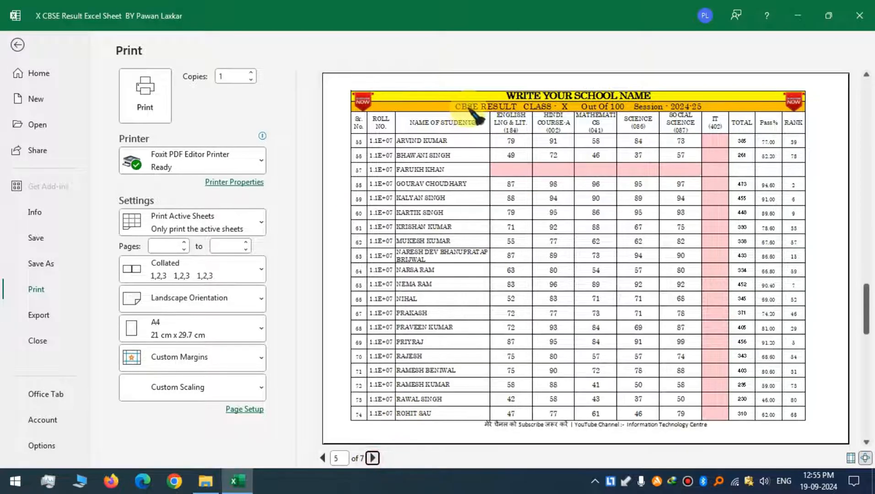
# Return to the worksheet, jump to the top and inspect the school name and class title cells.
pyautogui.click(17, 45)
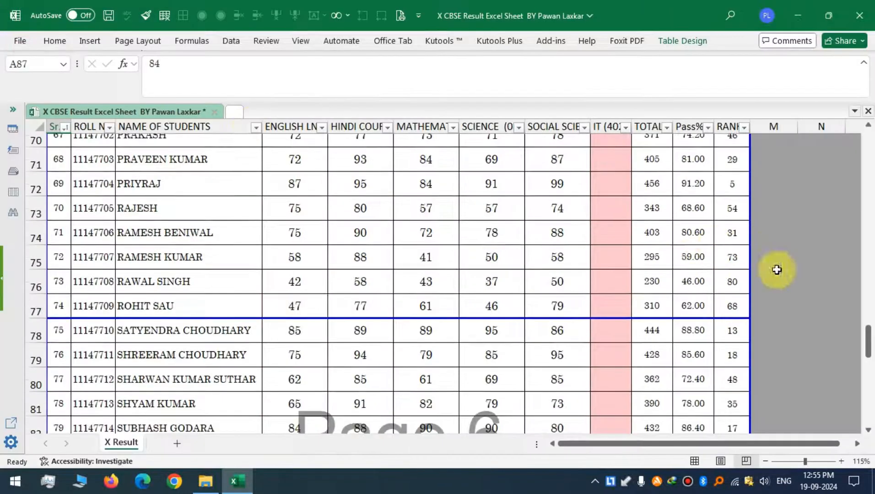
pyautogui.moveTo(866, 340); pyautogui.dragTo(867, 133)
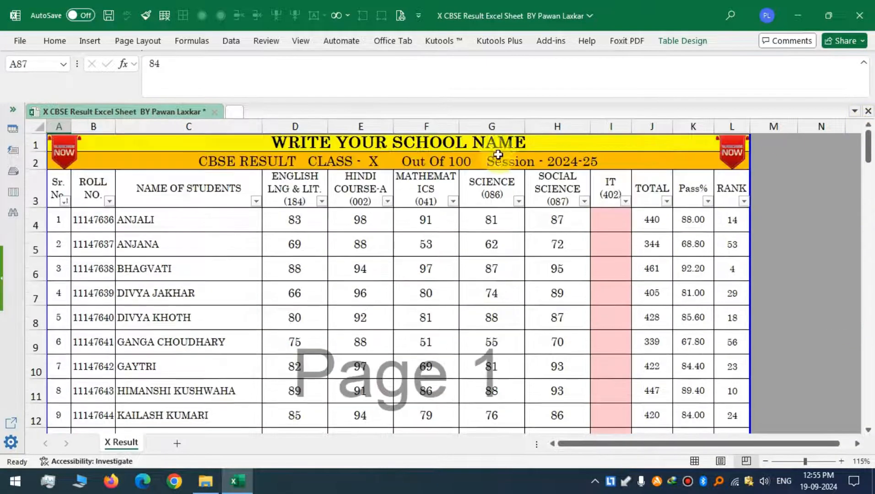
pyautogui.click(357, 145)
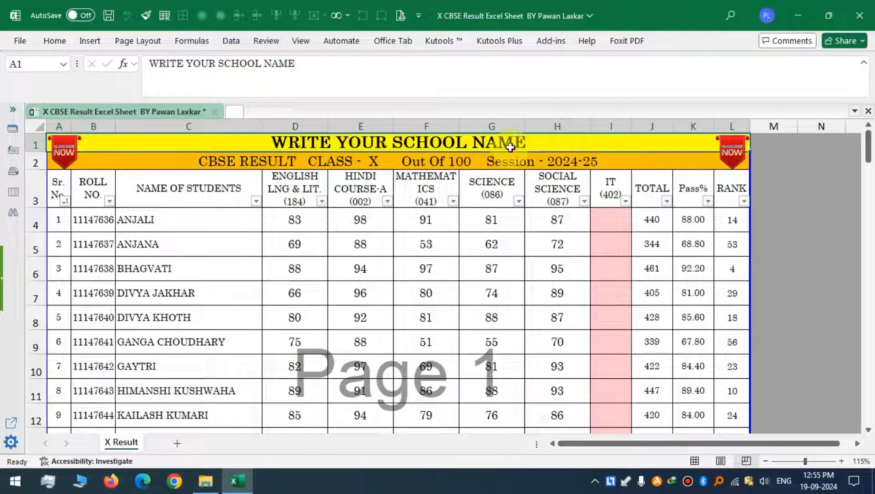
pyautogui.click(271, 160)
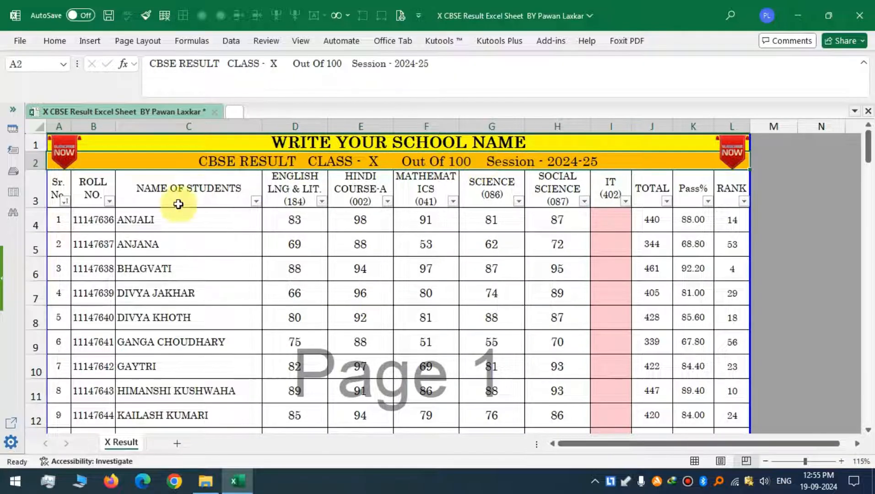
# Select the student block from roll numbers to Social Science marks through row 85, then review the summary rows below.
pyautogui.click(137, 221)
pyautogui.click(104, 221)
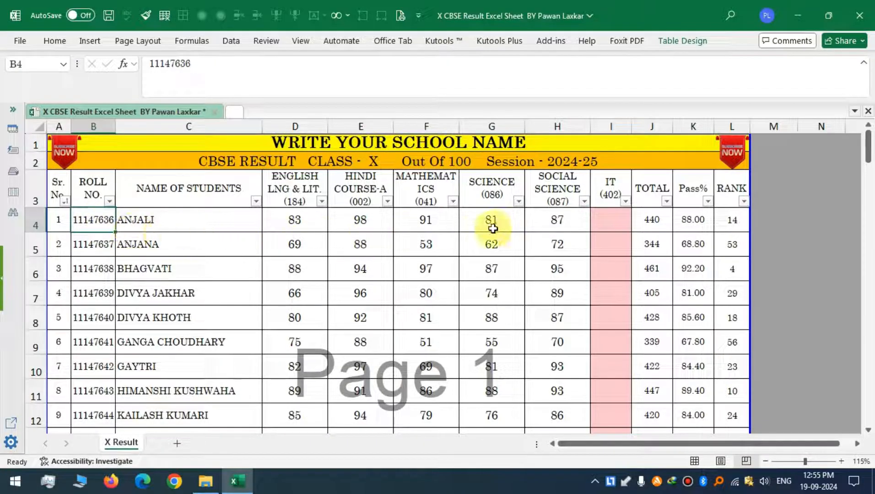
pyautogui.moveTo(100, 230); pyautogui.dragTo(567, 344)
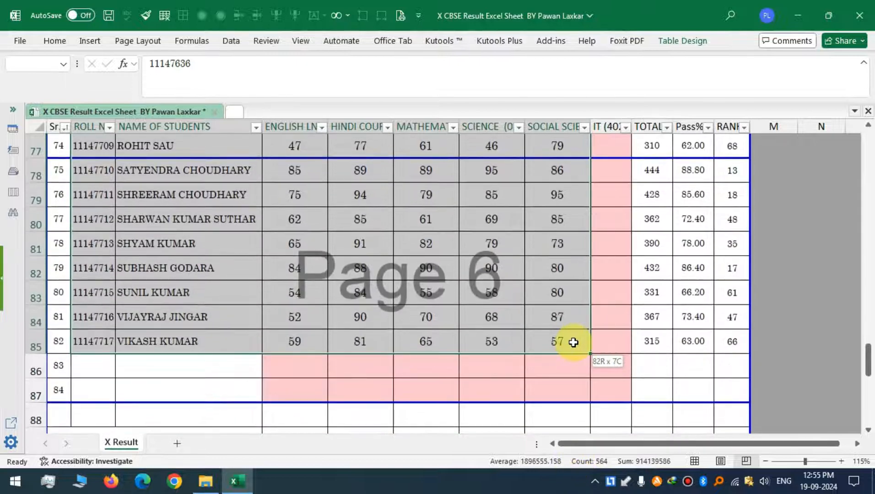
pyautogui.scroll(-5, 307, 357)
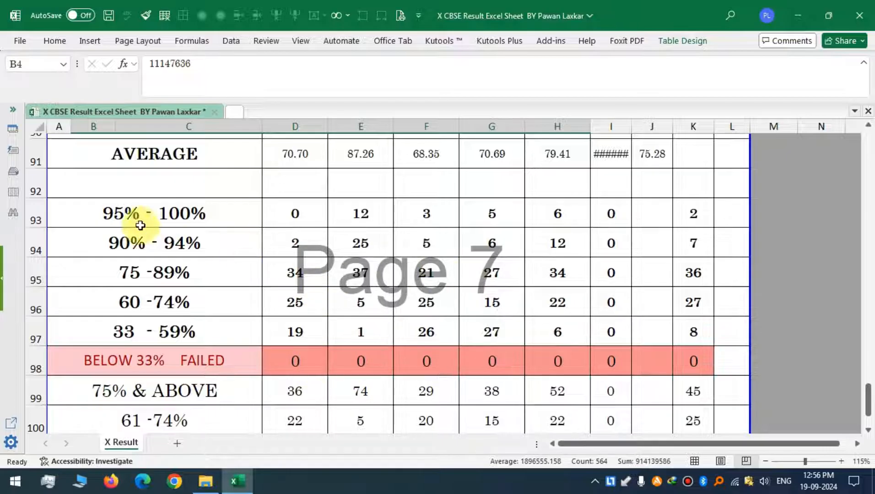
pyautogui.scroll(-1, 155, 245)
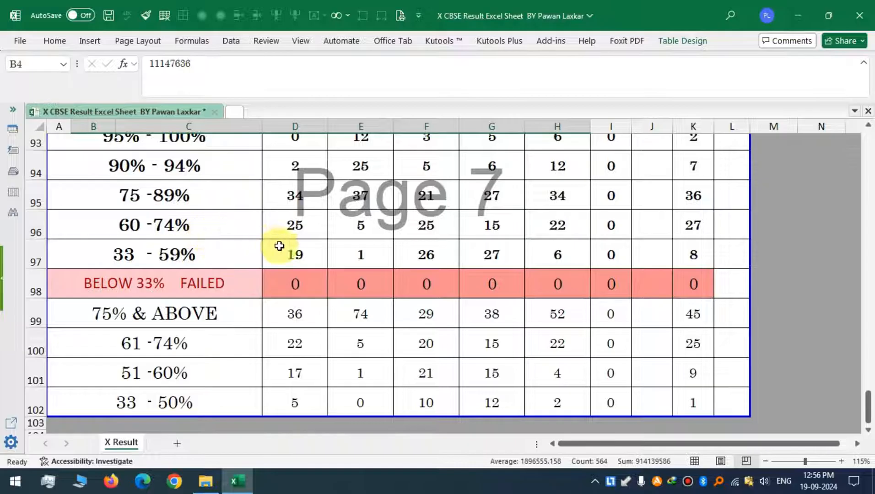
pyautogui.scroll(10, 284, 244)
pyautogui.scroll(20, 287, 244)
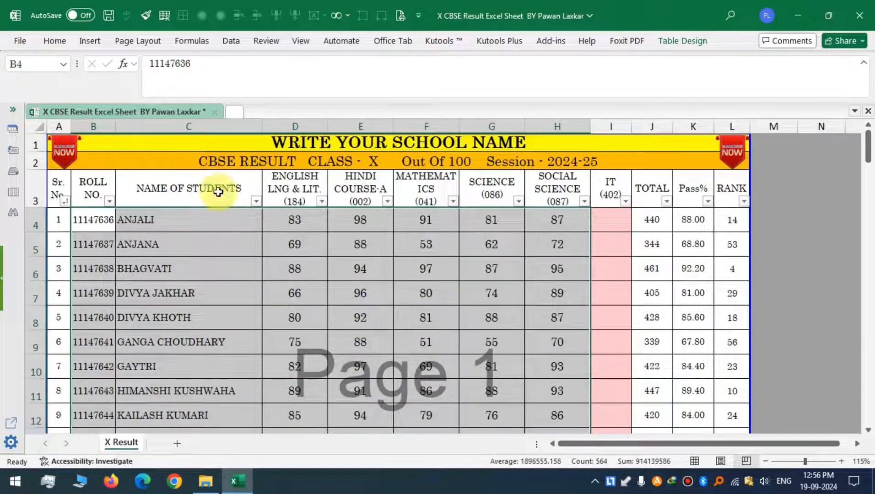
pyautogui.click(197, 148)
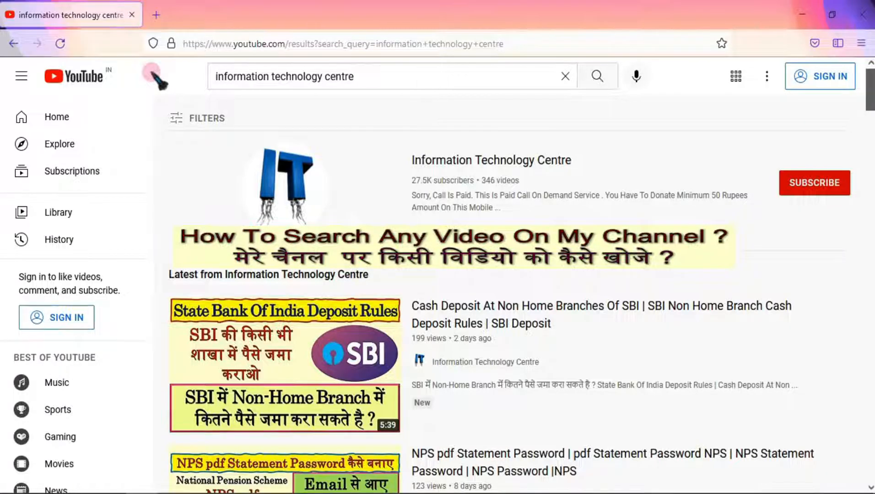
pyautogui.click(214, 76)
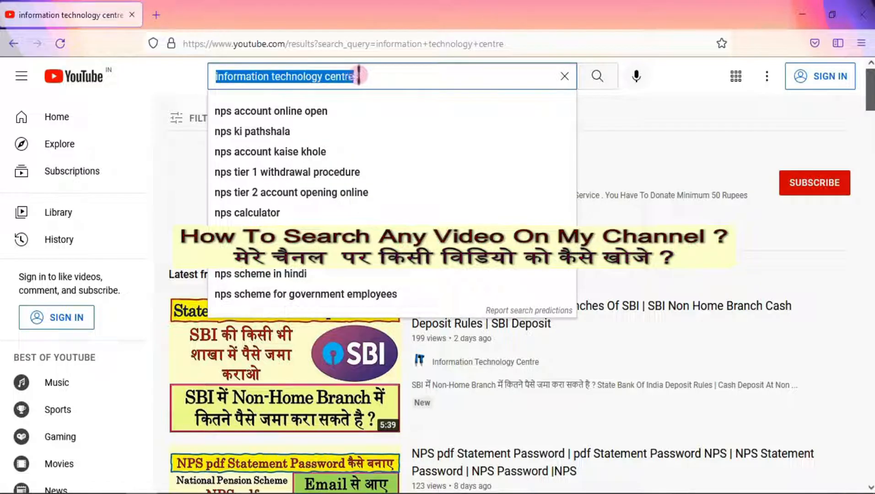
pyautogui.click(193, 73)
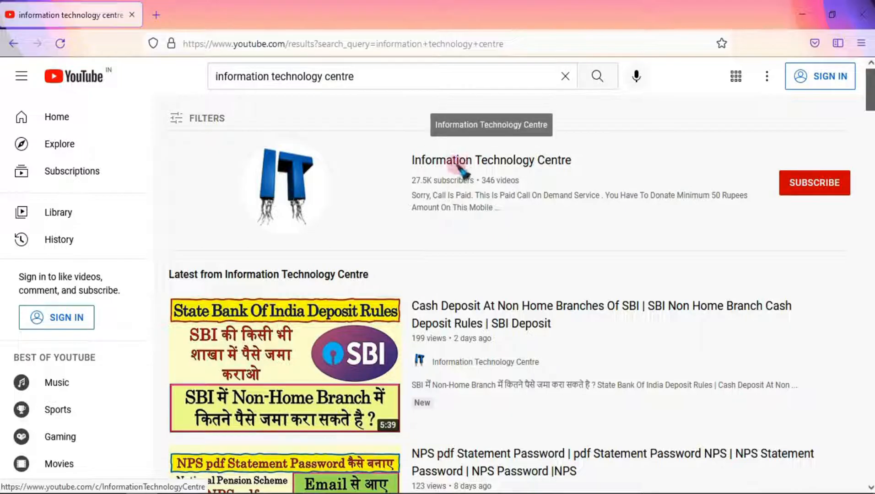
pyautogui.click(437, 164)
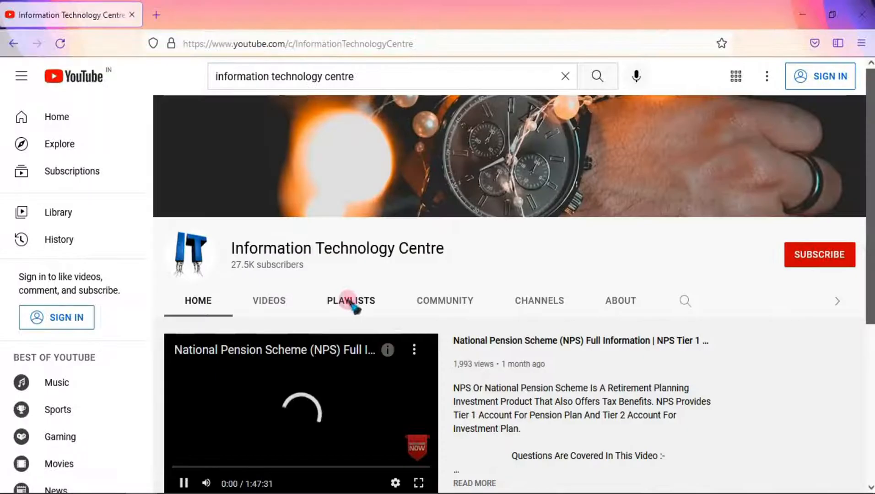
pyautogui.click(353, 302)
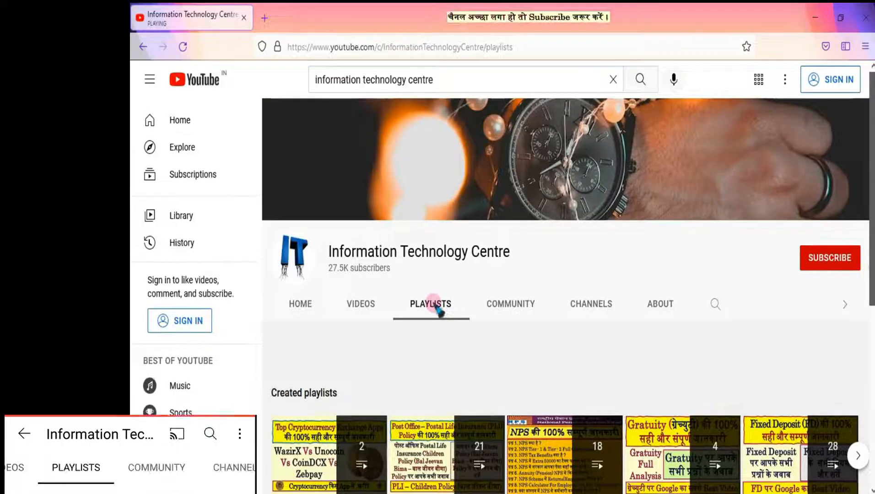
pyautogui.scroll(-1, 355, 300)
pyautogui.scroll(-2, 356, 252)
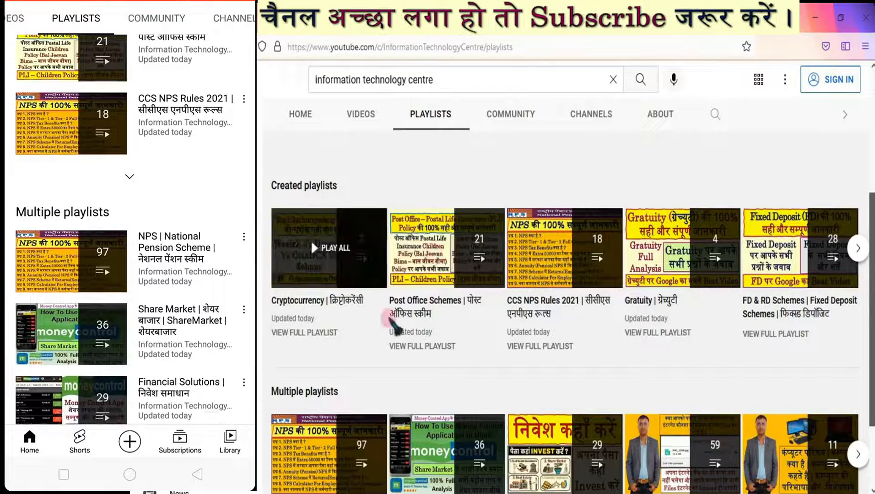
pyautogui.scroll(-2, 396, 316)
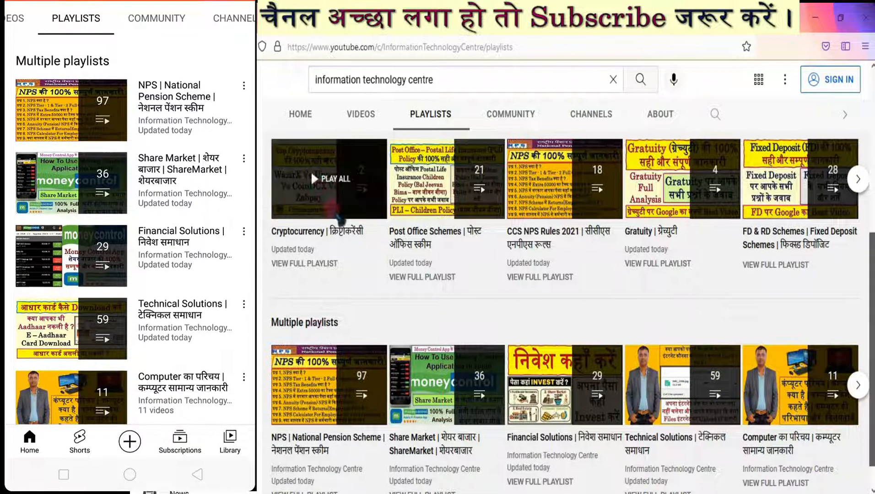
pyautogui.scroll(3, 316, 259)
pyautogui.scroll(-3, 314, 257)
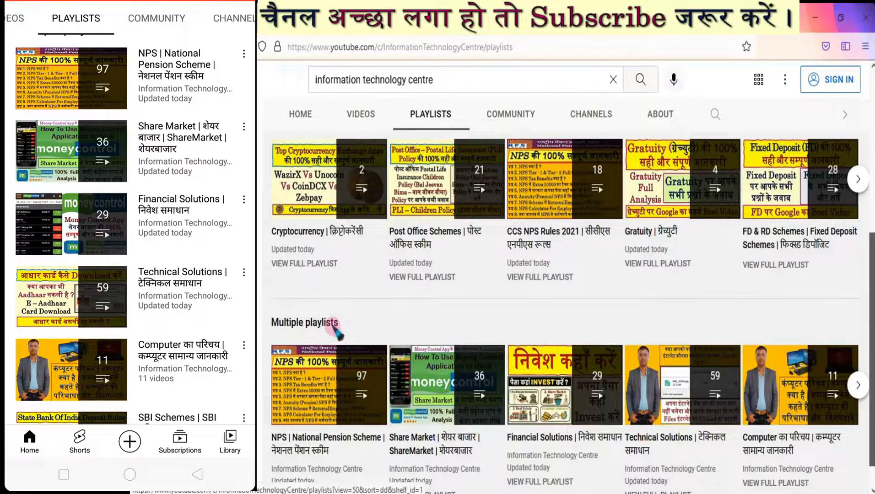
pyautogui.scroll(-1, 337, 334)
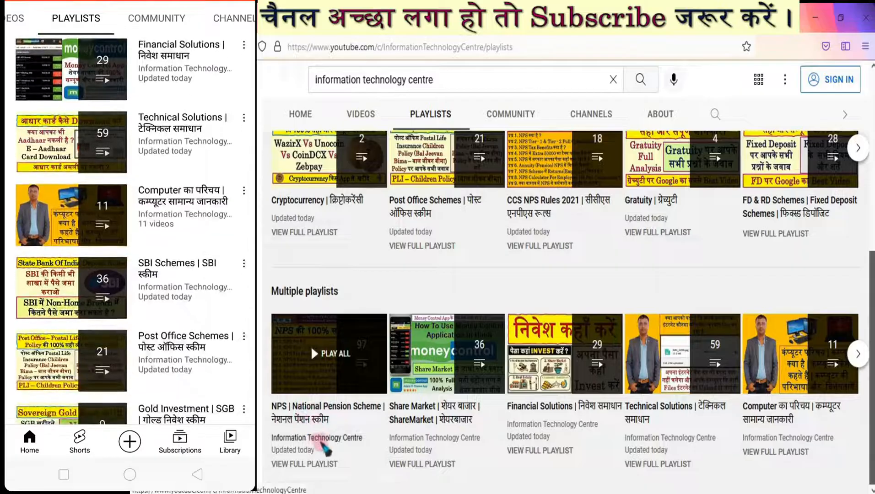